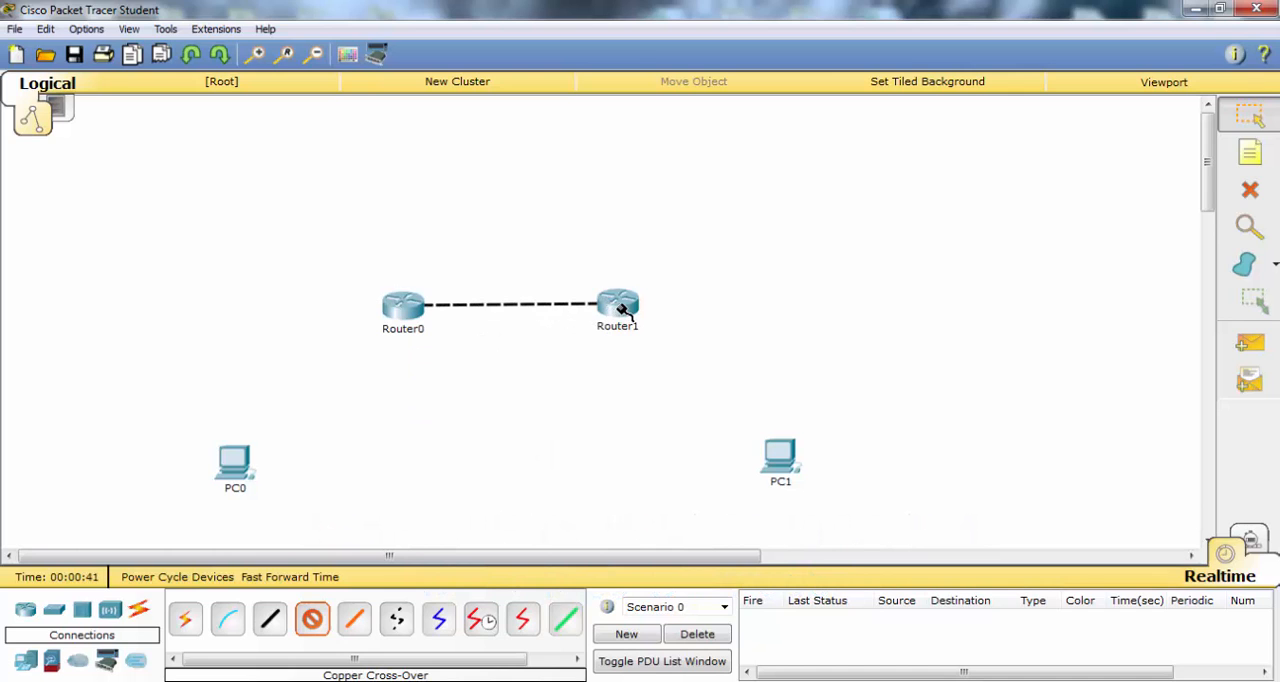
# - Attach the cross-over cable from Router0 to Router1's FastEthernet0/0 port and shift Router1 slightly to level the link
pyautogui.click(620, 308)
pyautogui.click(683, 362)
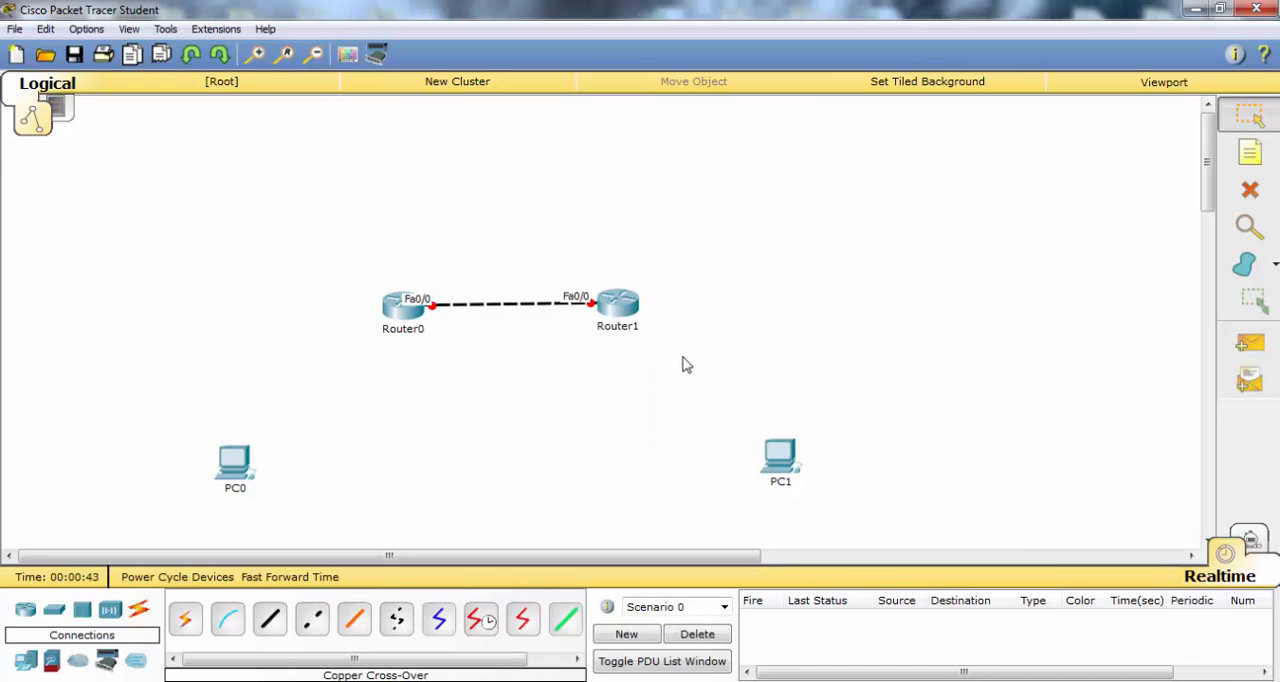
pyautogui.moveTo(614, 305); pyautogui.dragTo(621, 312)
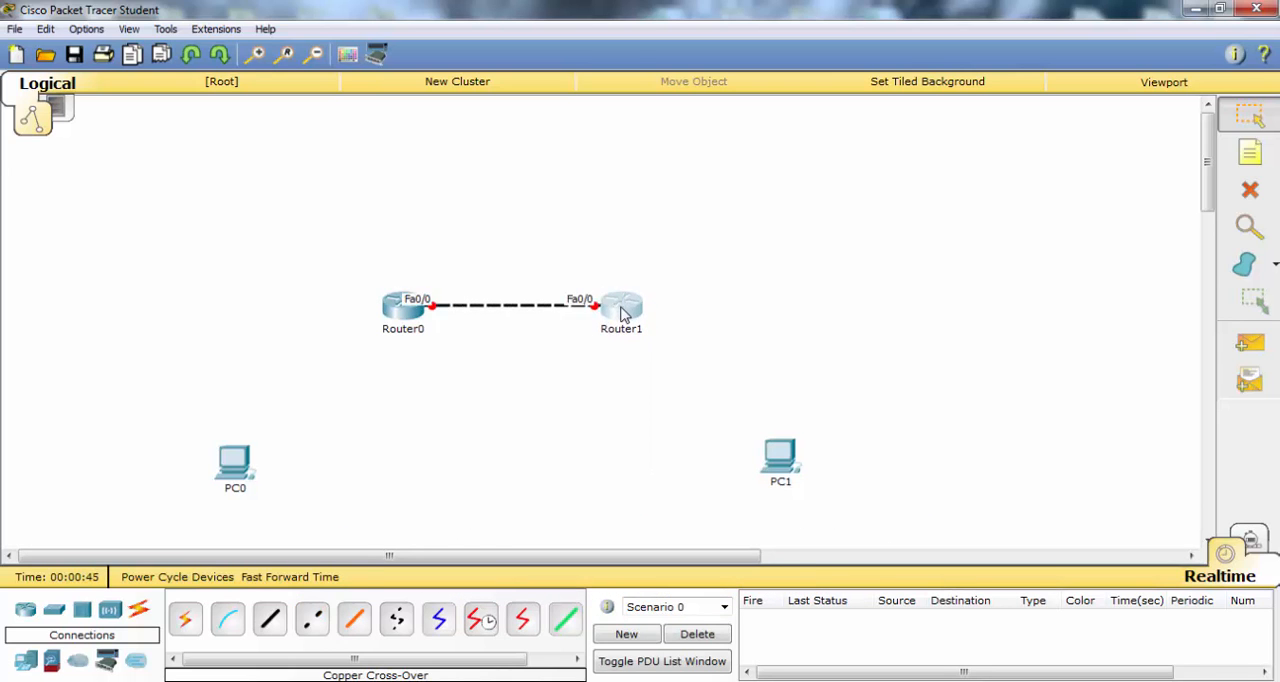
# - Connect PC0's FastEthernet0 port to Router0's FastEthernet1/0 port with a copper cross-over cable
pyautogui.click(313, 624)
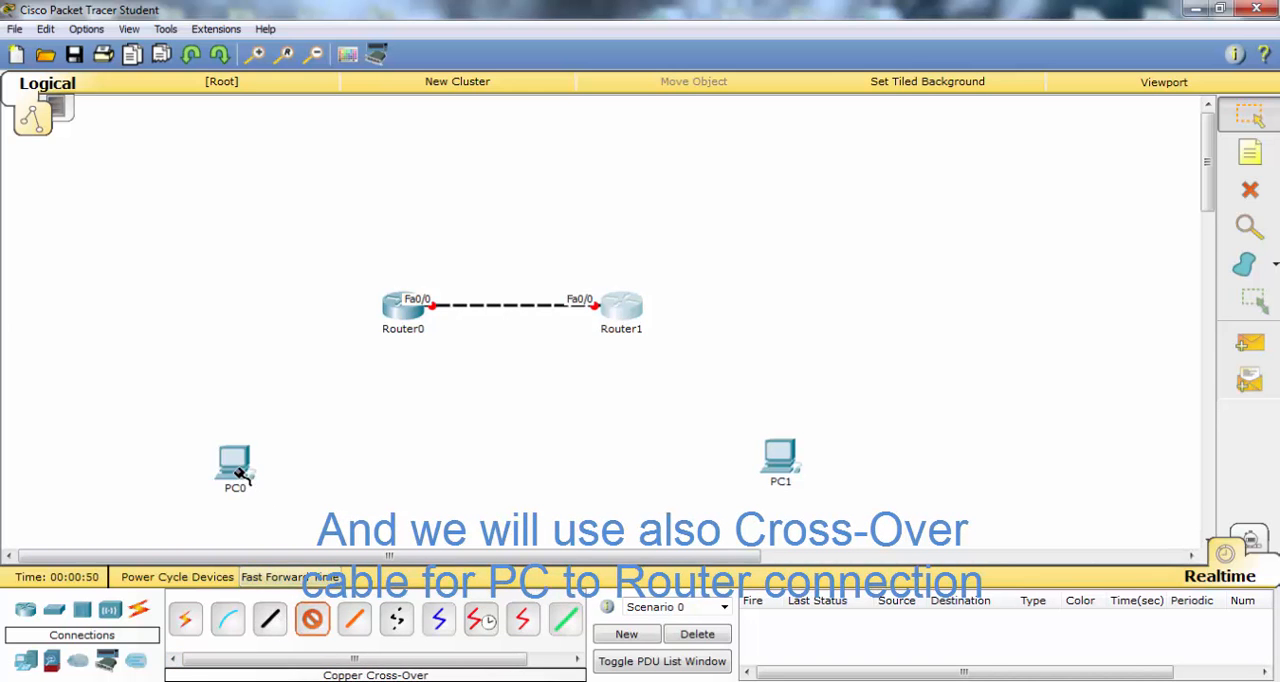
pyautogui.click(240, 476)
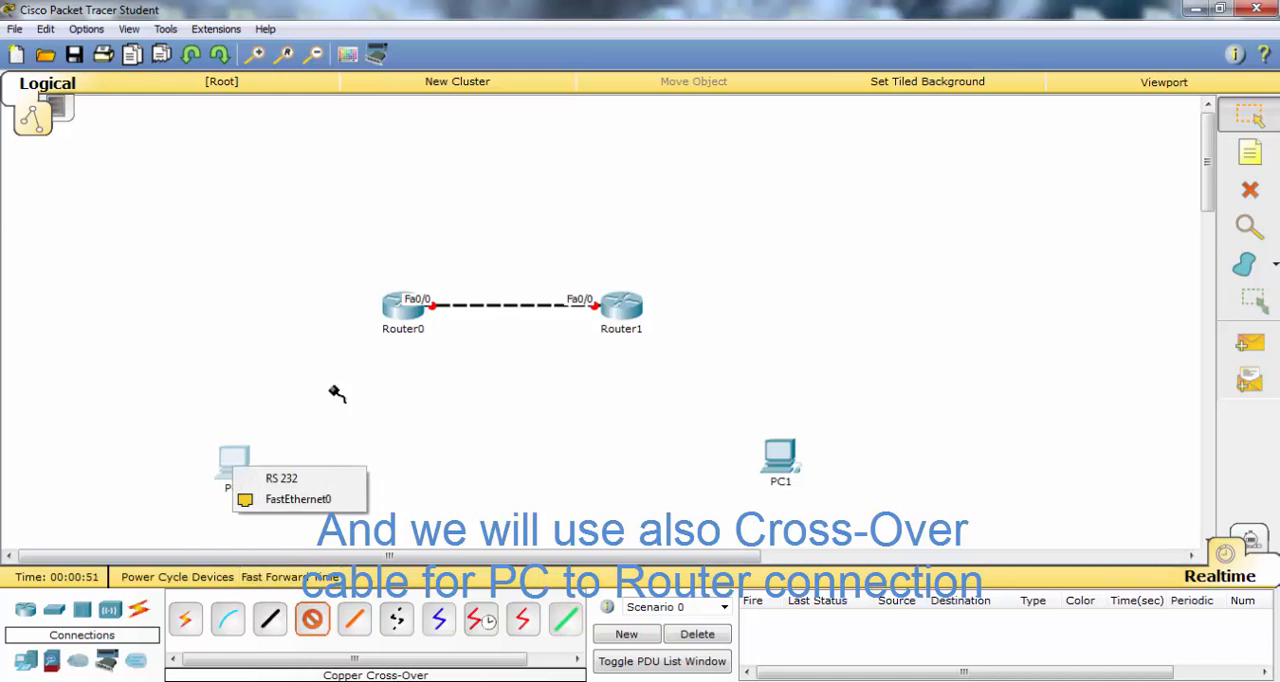
pyautogui.click(285, 499)
pyautogui.click(407, 311)
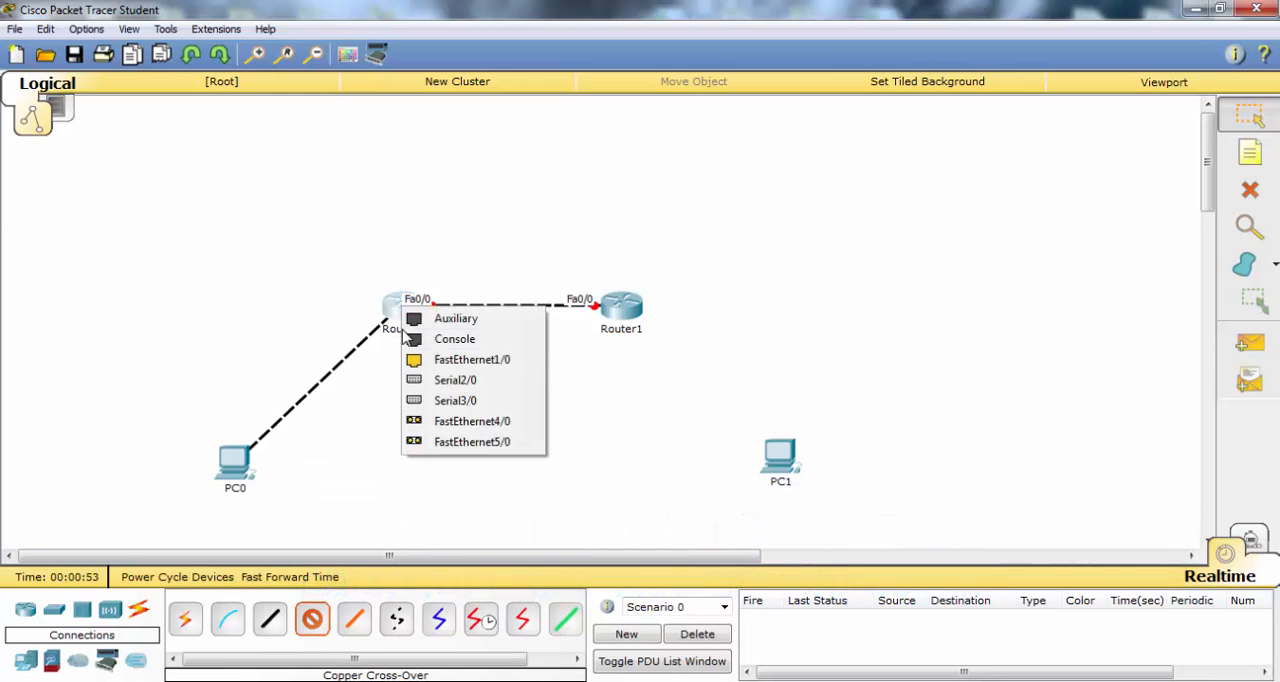
pyautogui.click(458, 372)
# - Connect Router1's FastEthernet1/0 port to PC1's FastEthernet0 port with a copper cross-over cable
pyautogui.click(312, 620)
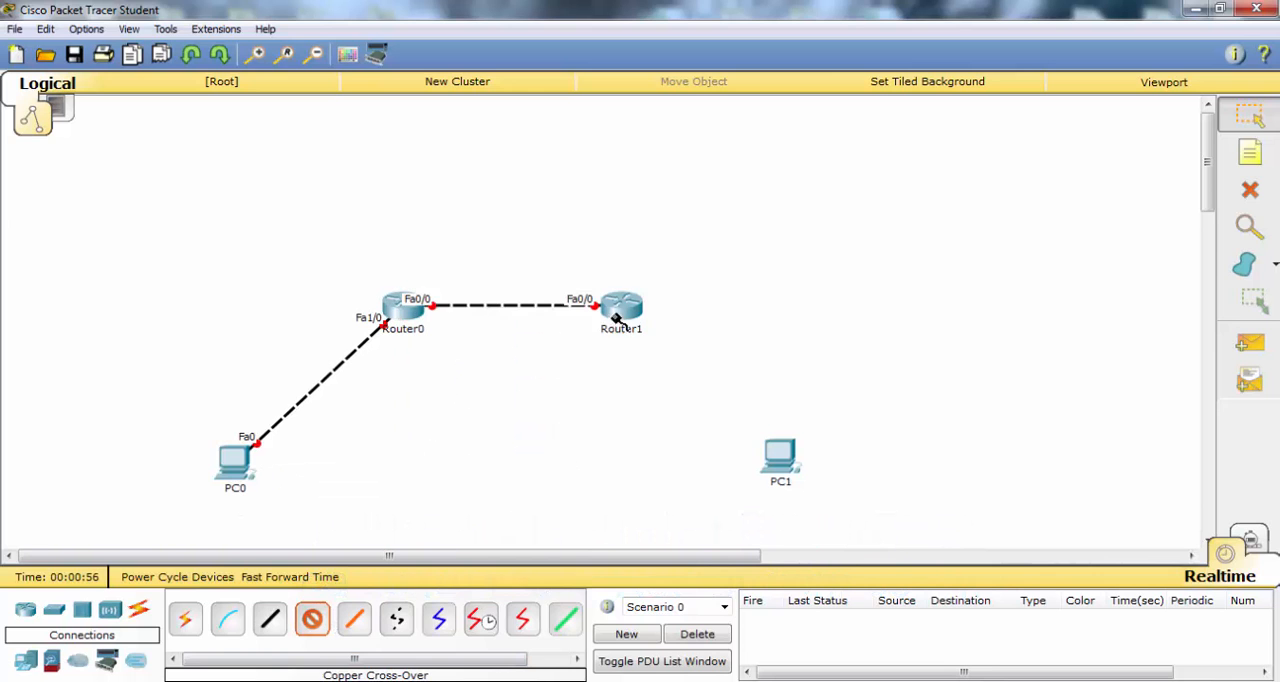
pyautogui.click(618, 310)
pyautogui.click(670, 357)
pyautogui.click(778, 455)
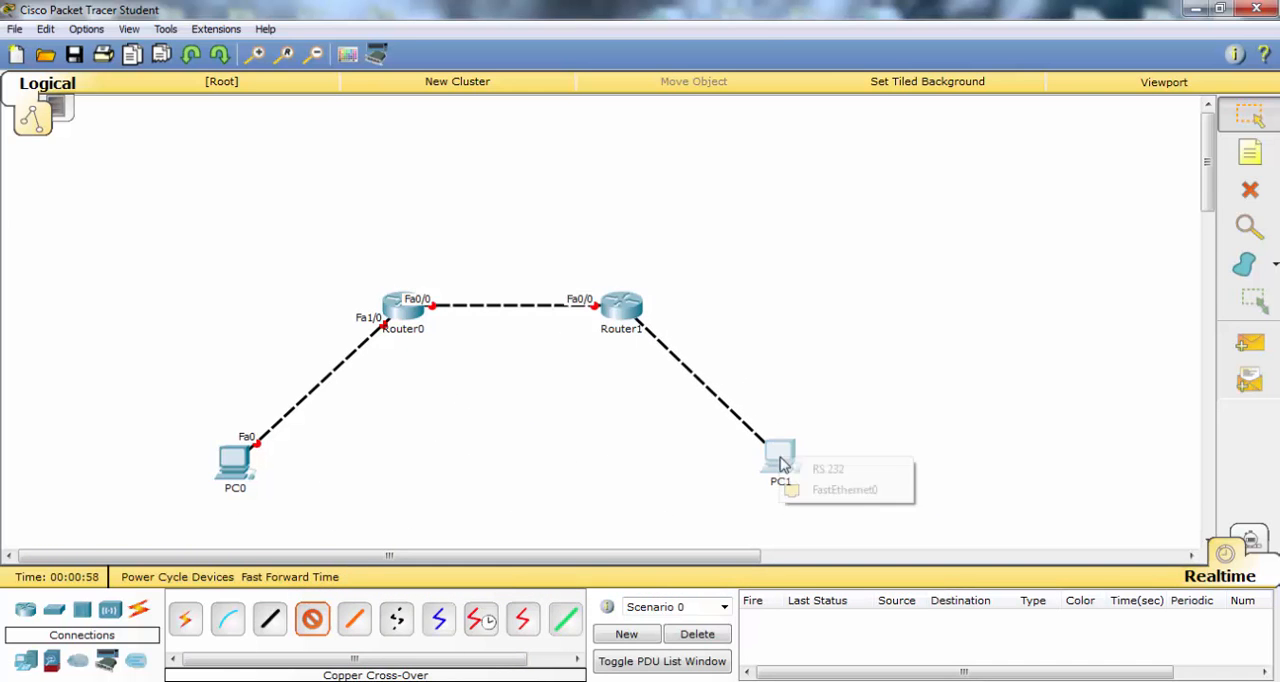
pyautogui.click(828, 499)
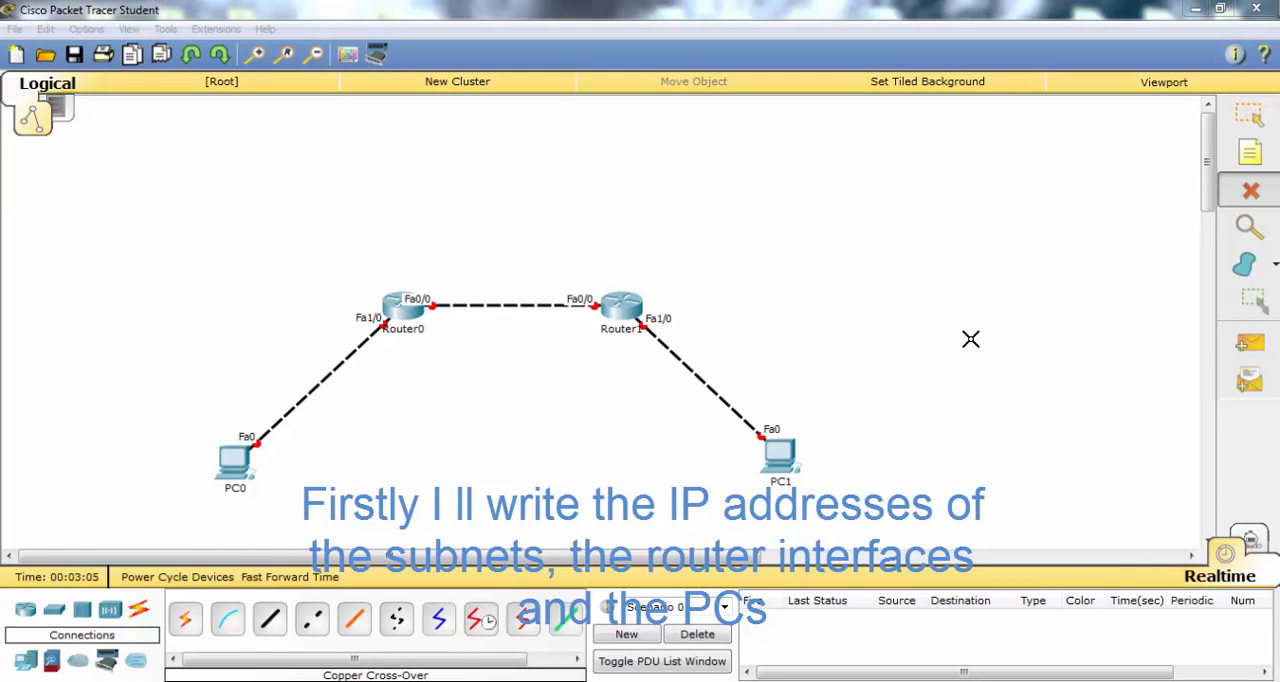
# - Add subnet notes: 10.0.0.0/24 above the router link, 20.0.0.0/24 beside the PC0 link and 30.0.0.0/24 beside the PC1 link
pyautogui.click(1250, 152)
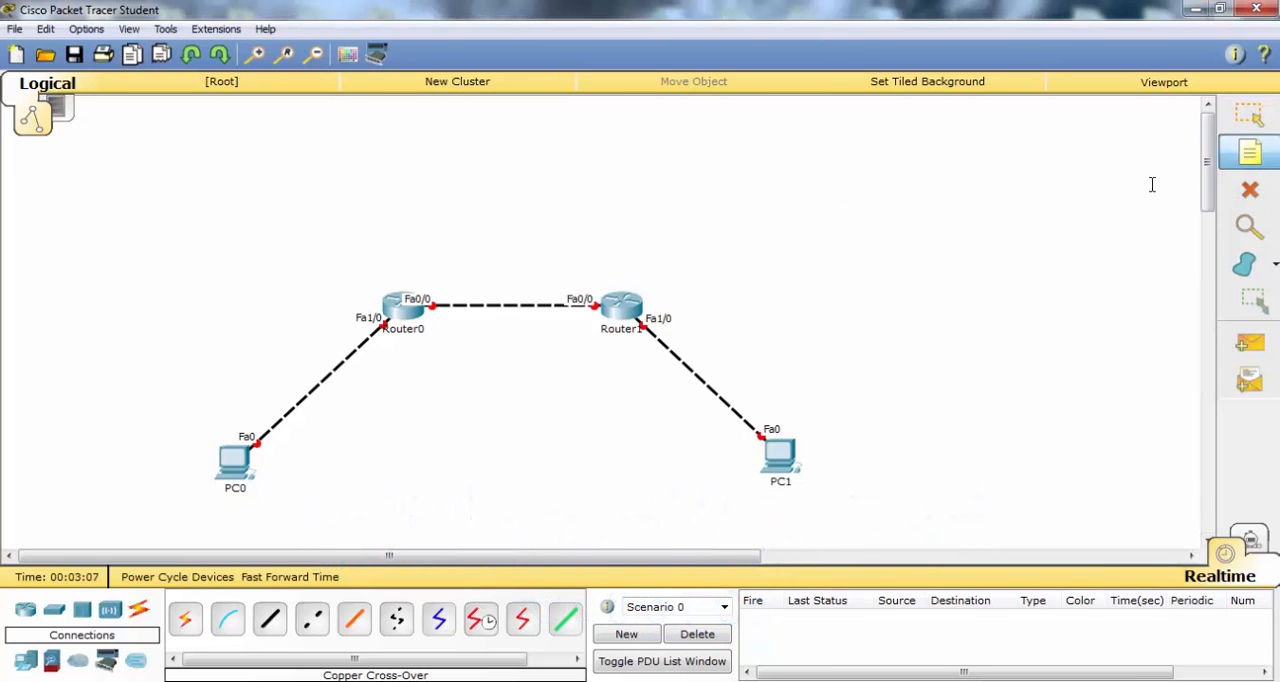
pyautogui.click(478, 249)
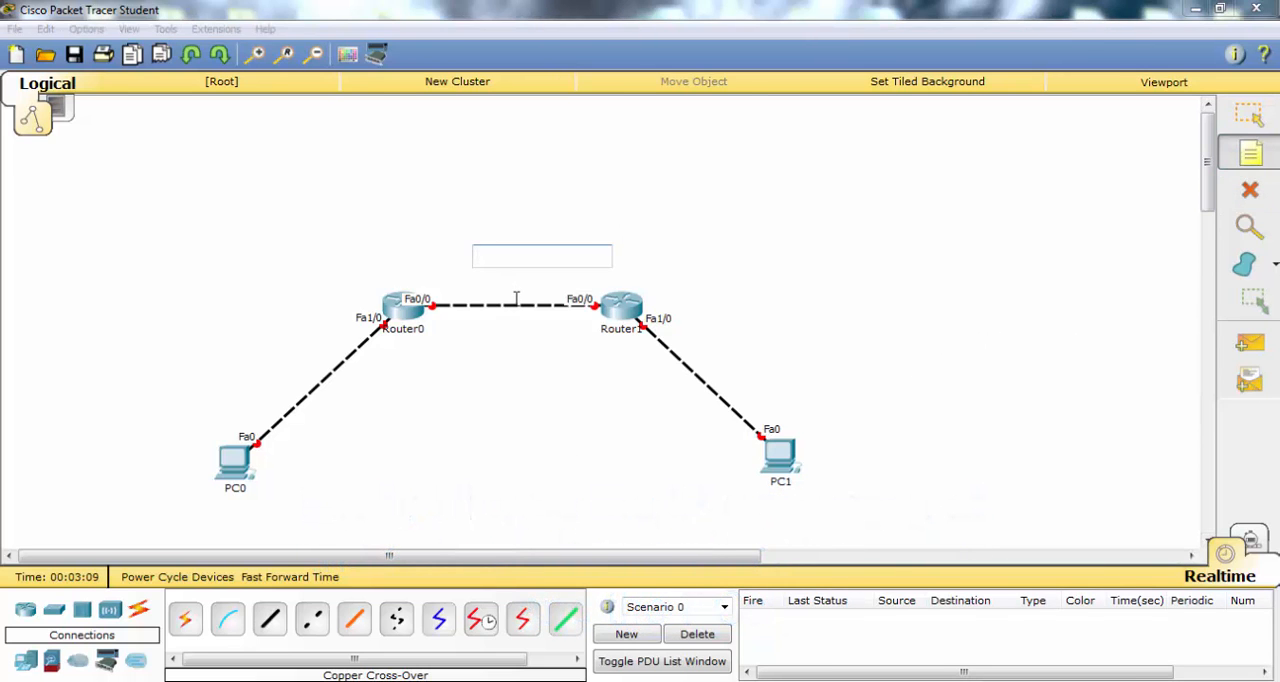
pyautogui.write('10.0.0.0/24')
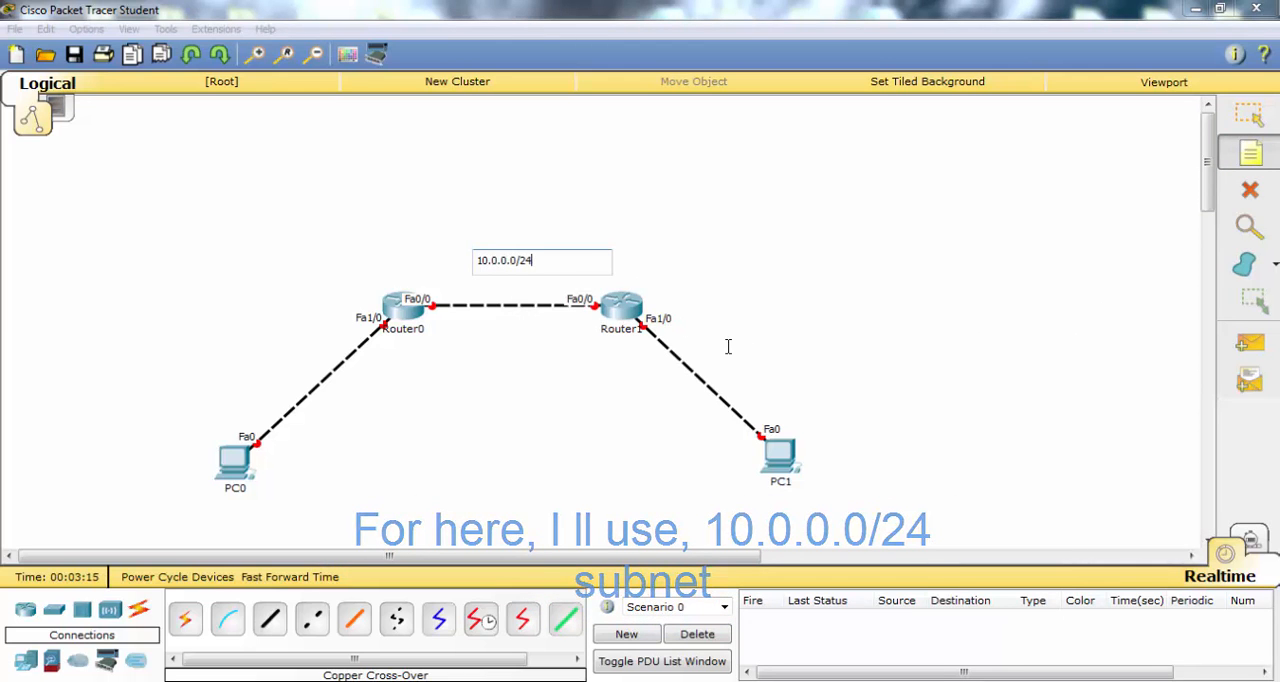
pyautogui.click(188, 357)
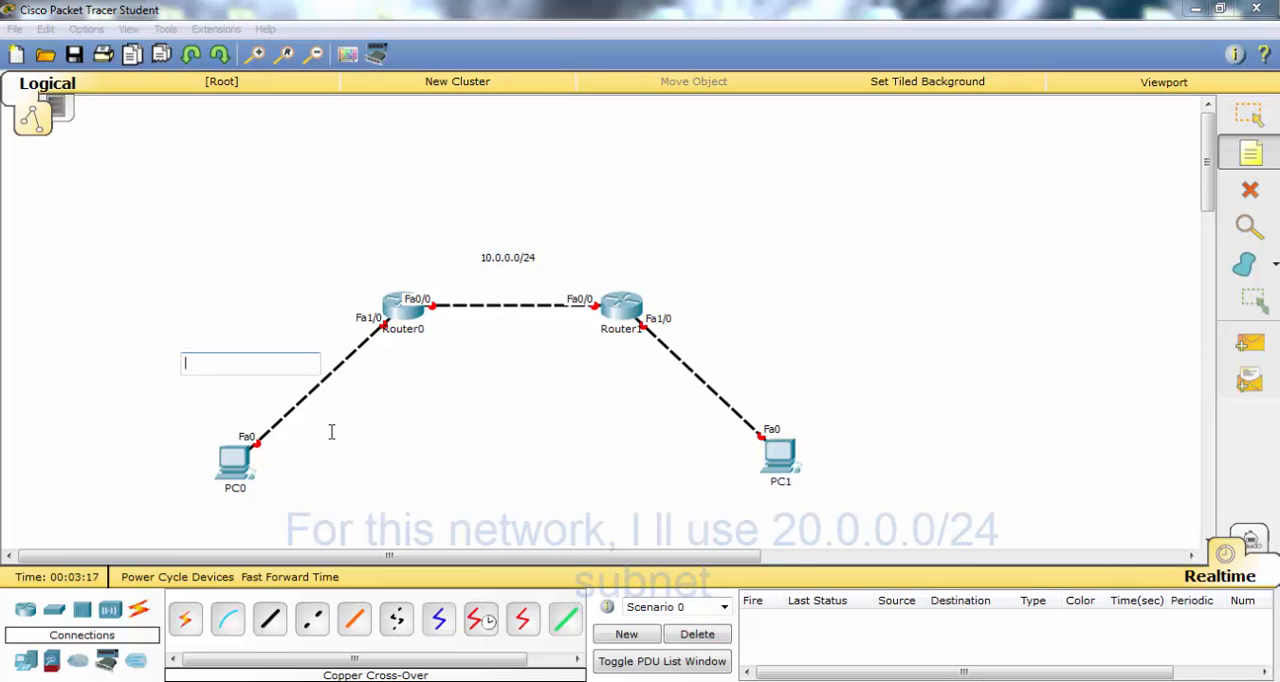
pyautogui.write('20.0.0.0/24')
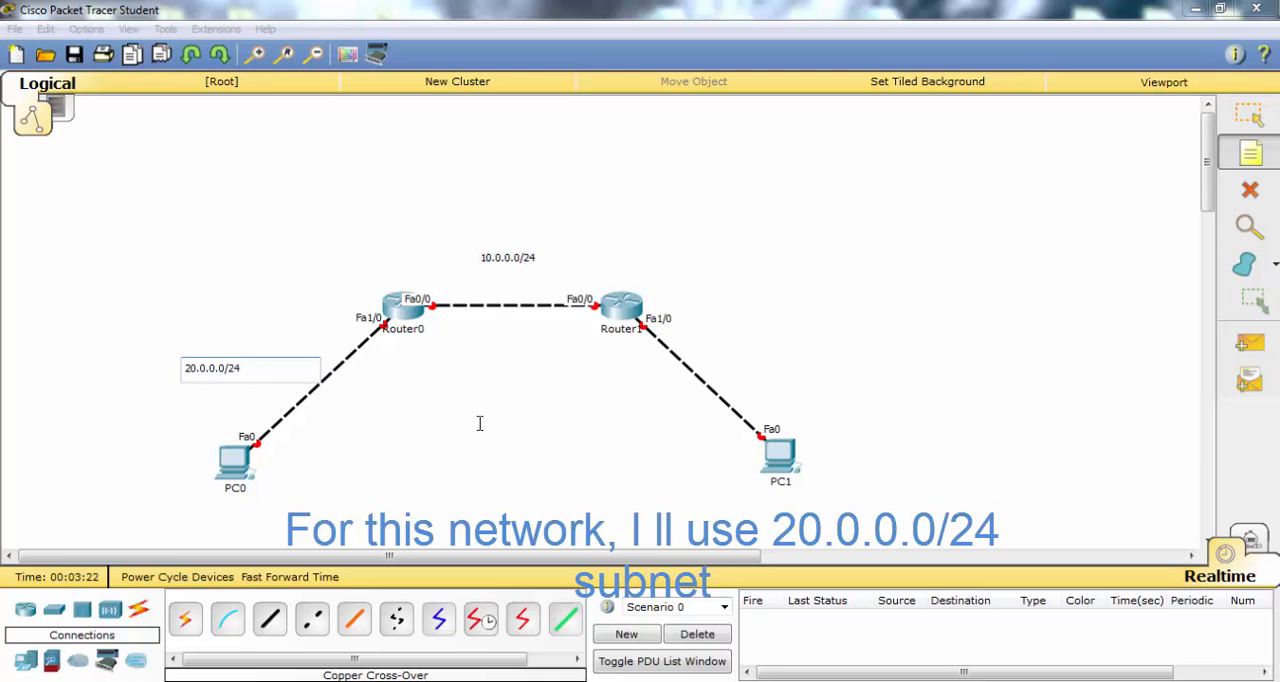
pyautogui.click(736, 362)
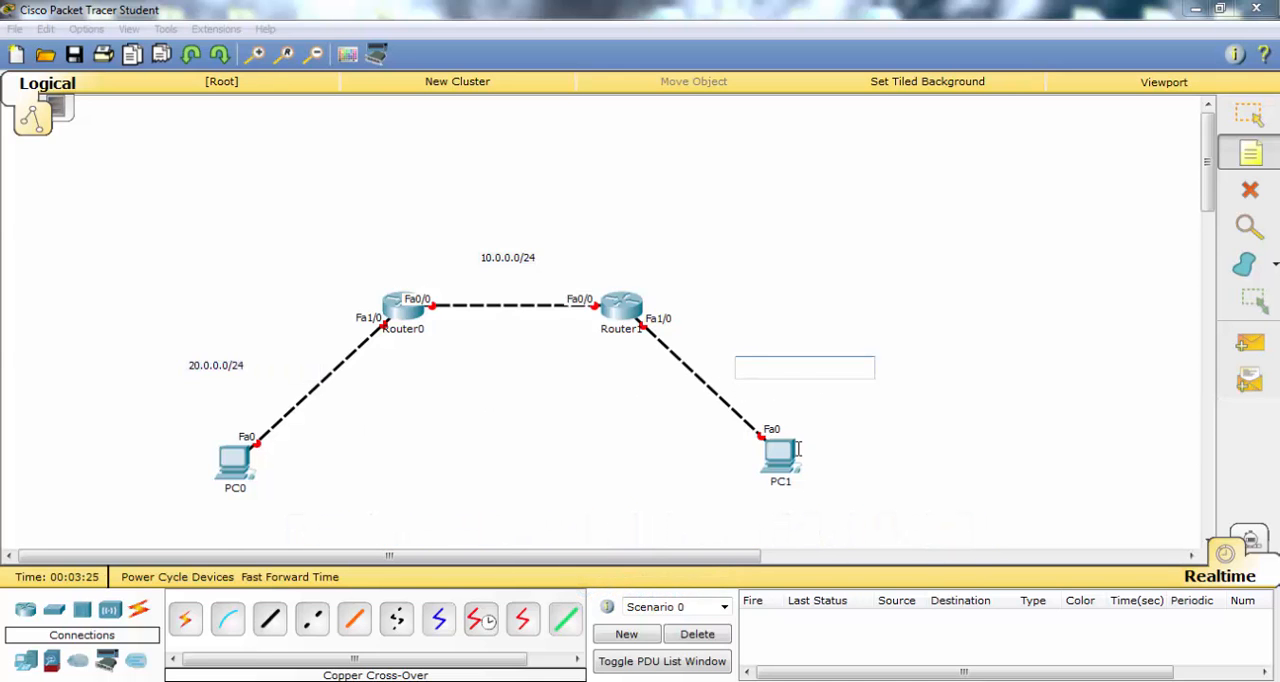
pyautogui.write('30.0.0.0/')
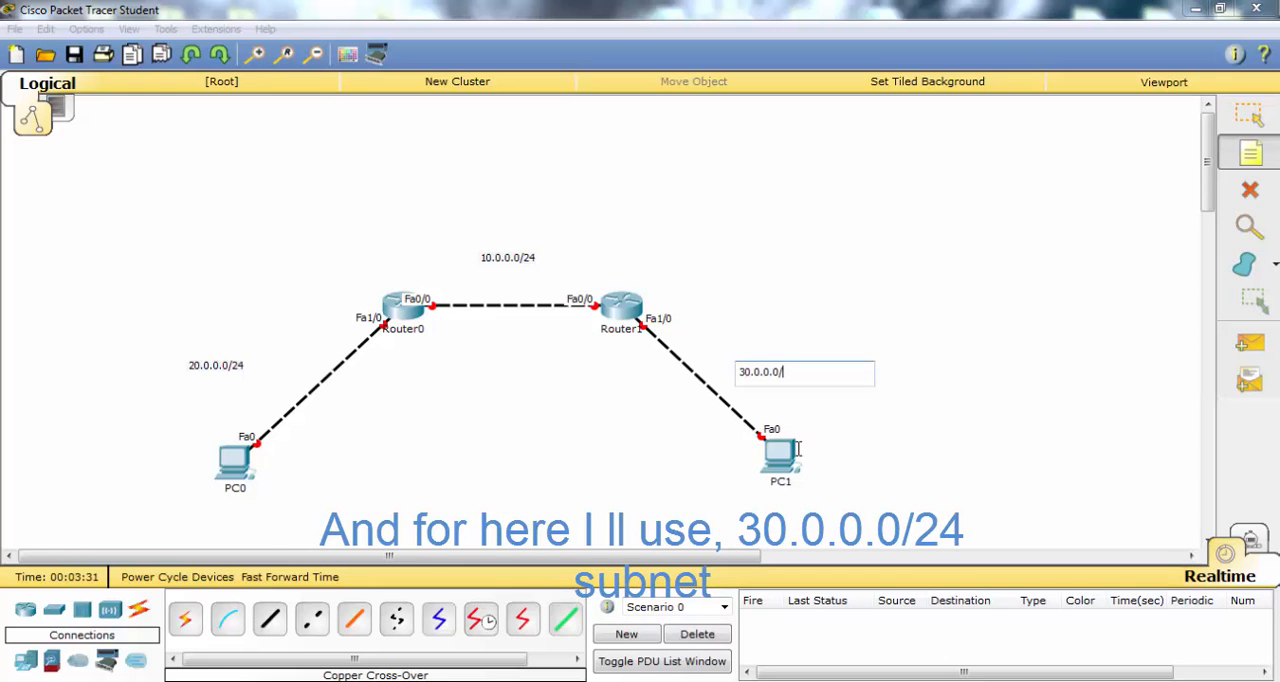
pyautogui.write('24')
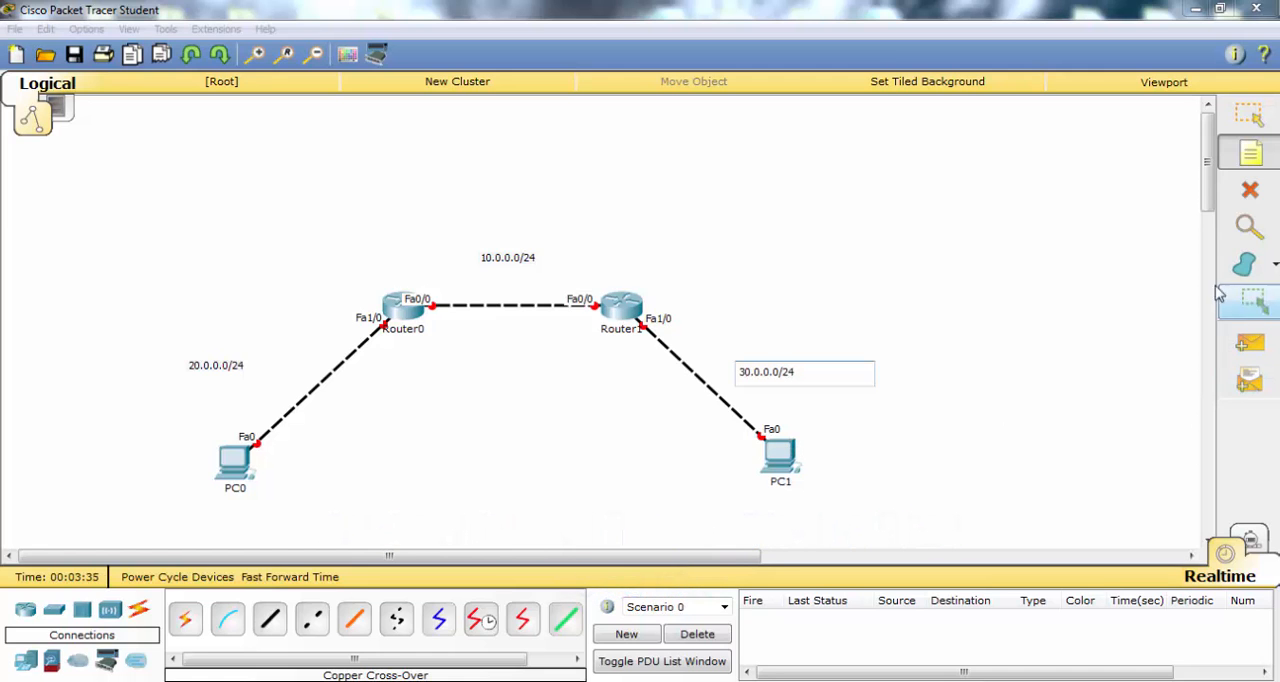
# - Add IP address notes beside the PCs: 20.0.0.1 for PC0 and 30.0.0.1 for PC1
pyautogui.click(278, 459)
pyautogui.write('20.0.0.1')
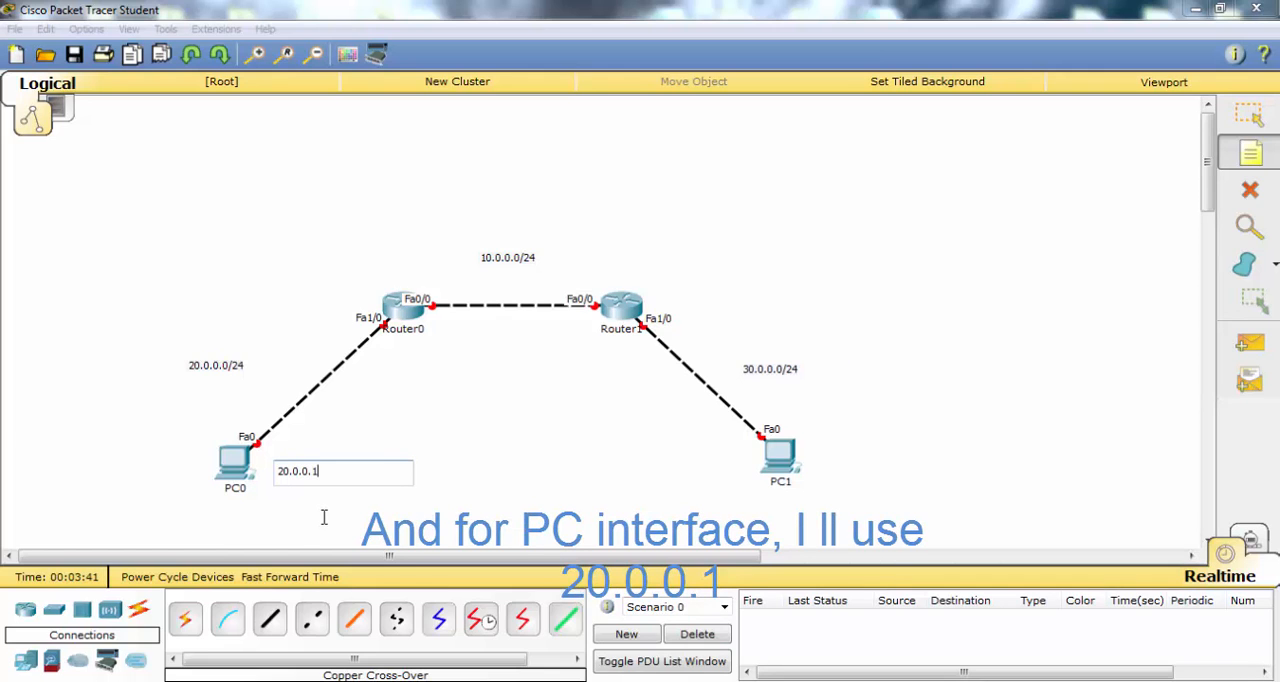
pyautogui.click(633, 461)
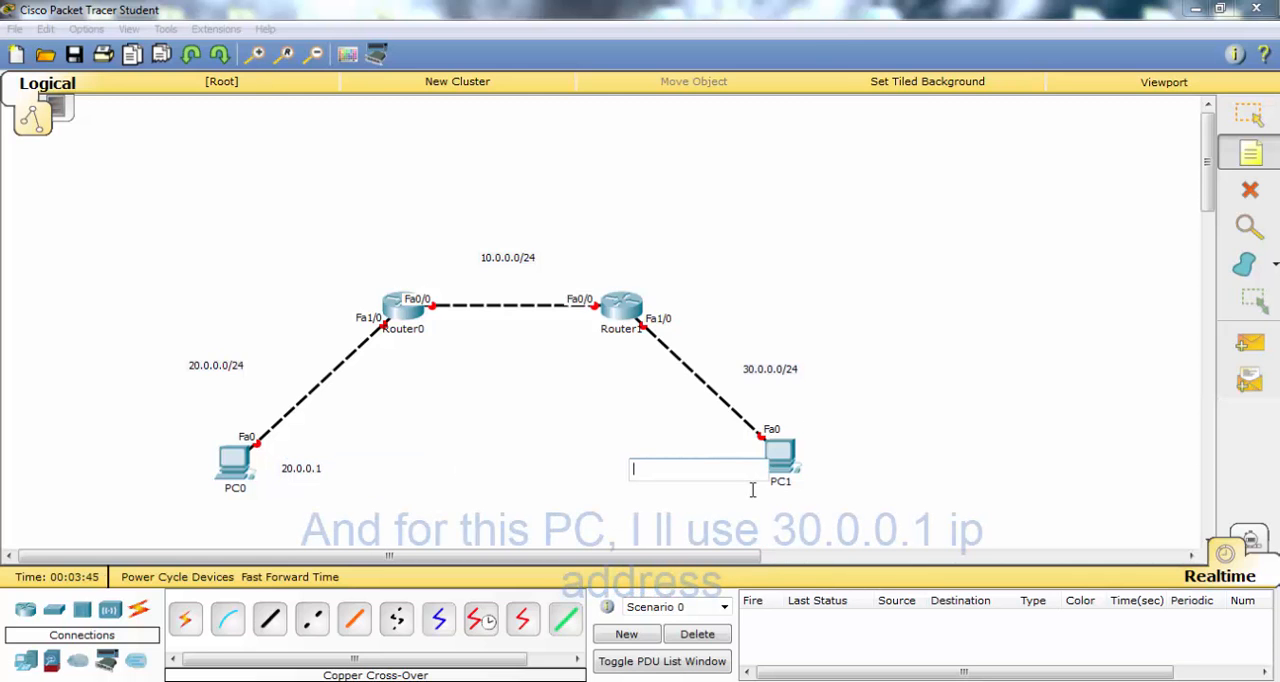
pyautogui.write('30.0.0.1')
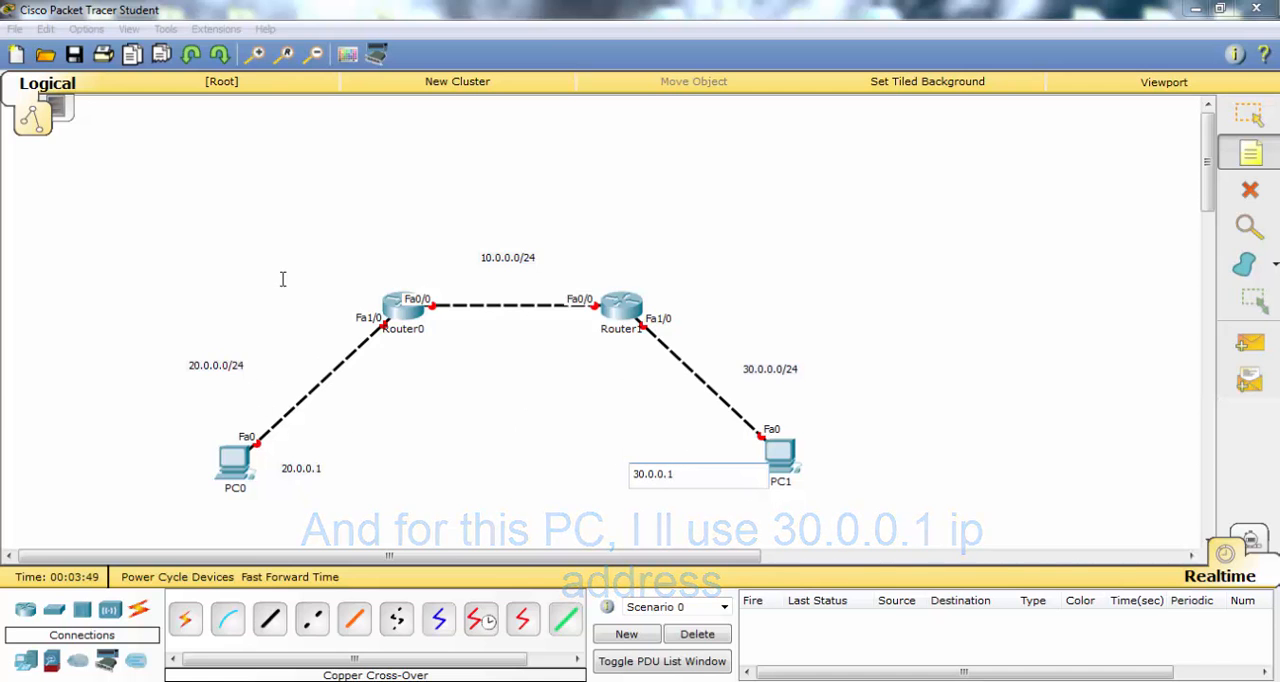
# - Add notes for the PC-facing router interfaces: 20.0.0.2 below Router0 and 30.0.0.2 below Router1
pyautogui.click(385, 356)
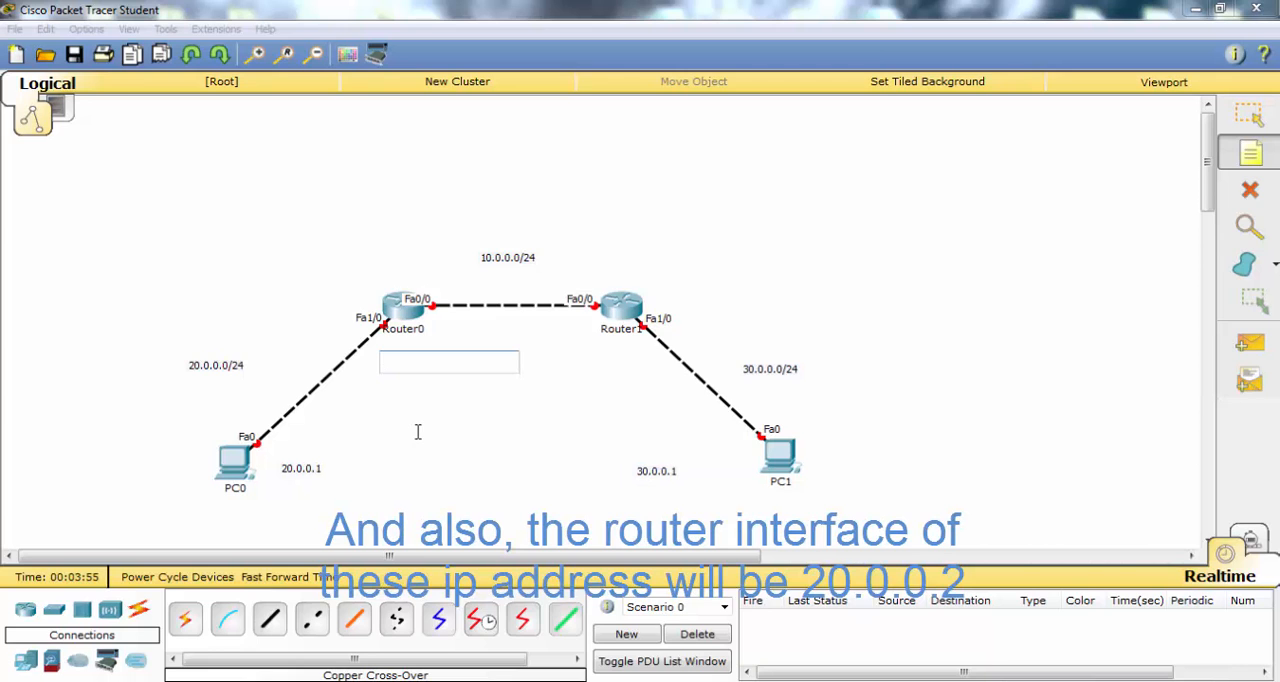
pyautogui.write('20.0.0')
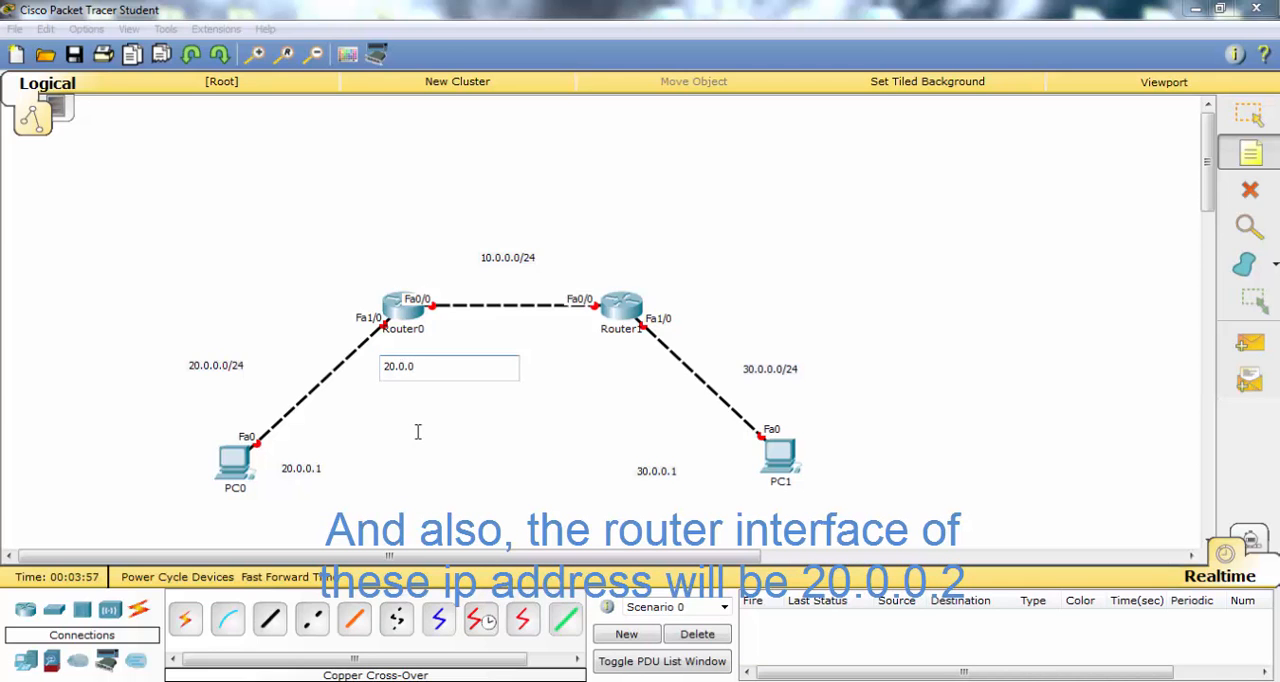
pyautogui.write('.2')
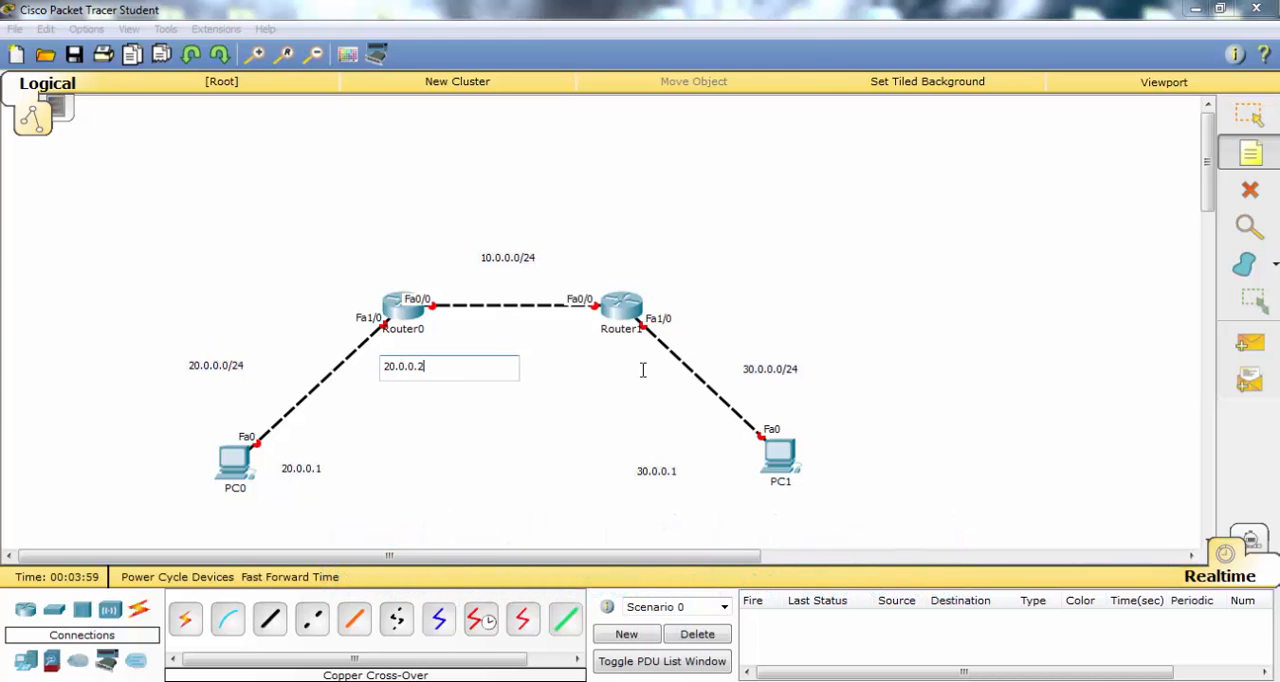
pyautogui.click(543, 364)
pyautogui.click(557, 362)
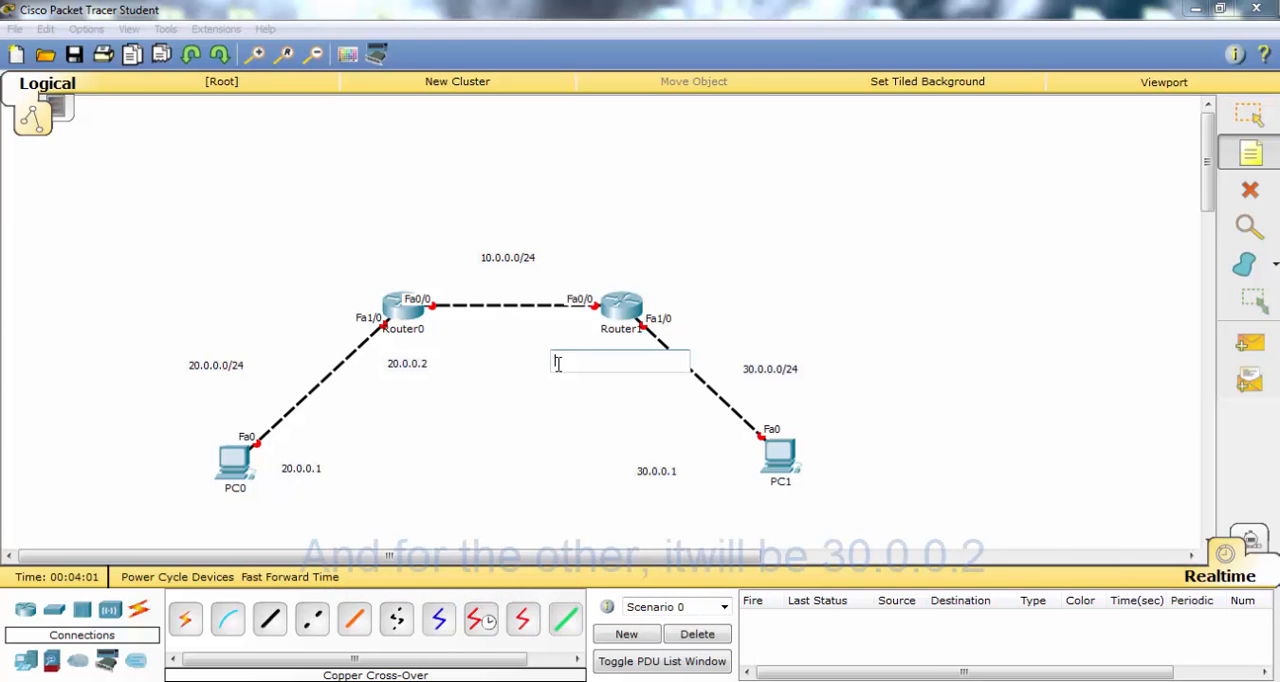
pyautogui.write('30.0.0.2')
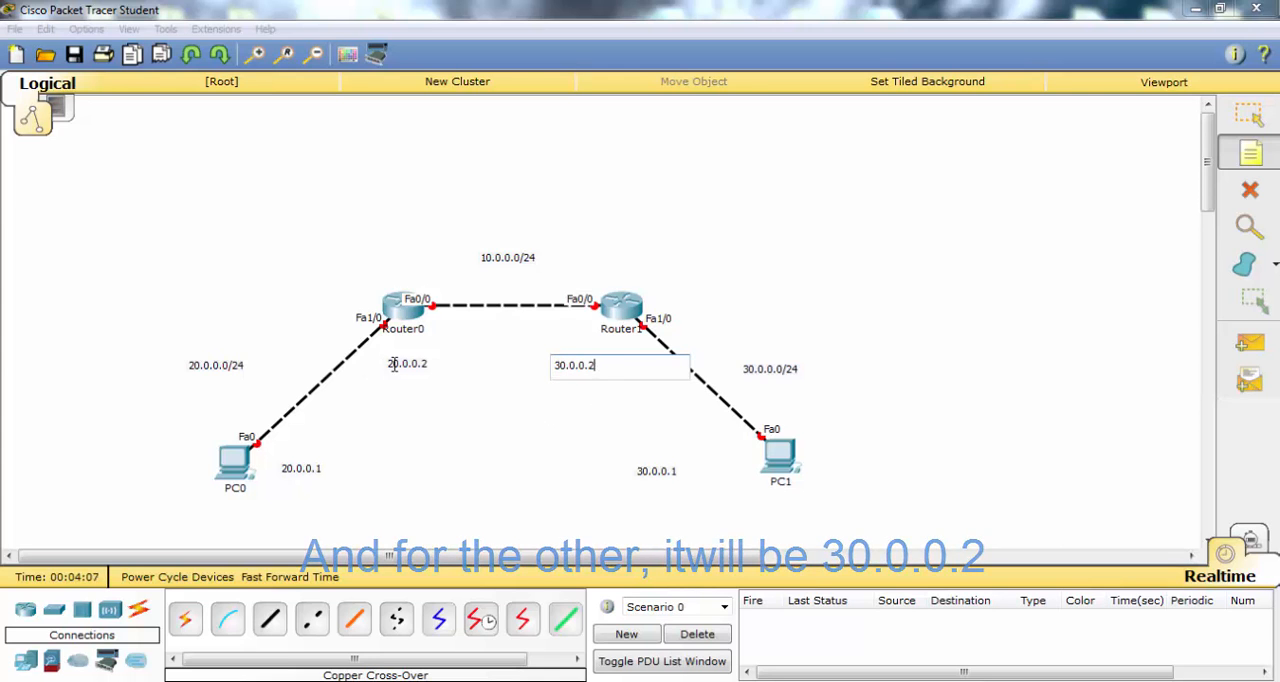
# - Move the PC and router address notes closer to their devices and shift the 10.0.0.0/24 note slightly upward
pyautogui.click(1270, 121)
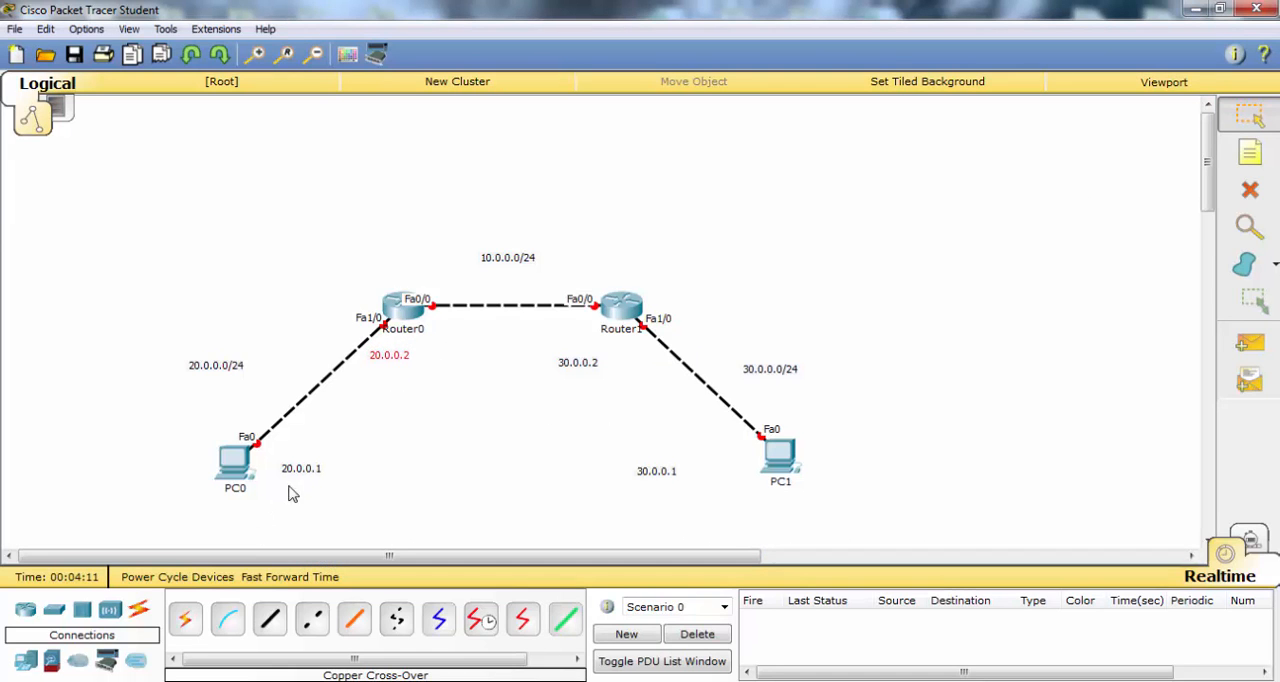
pyautogui.moveTo(302, 473); pyautogui.dragTo(287, 465)
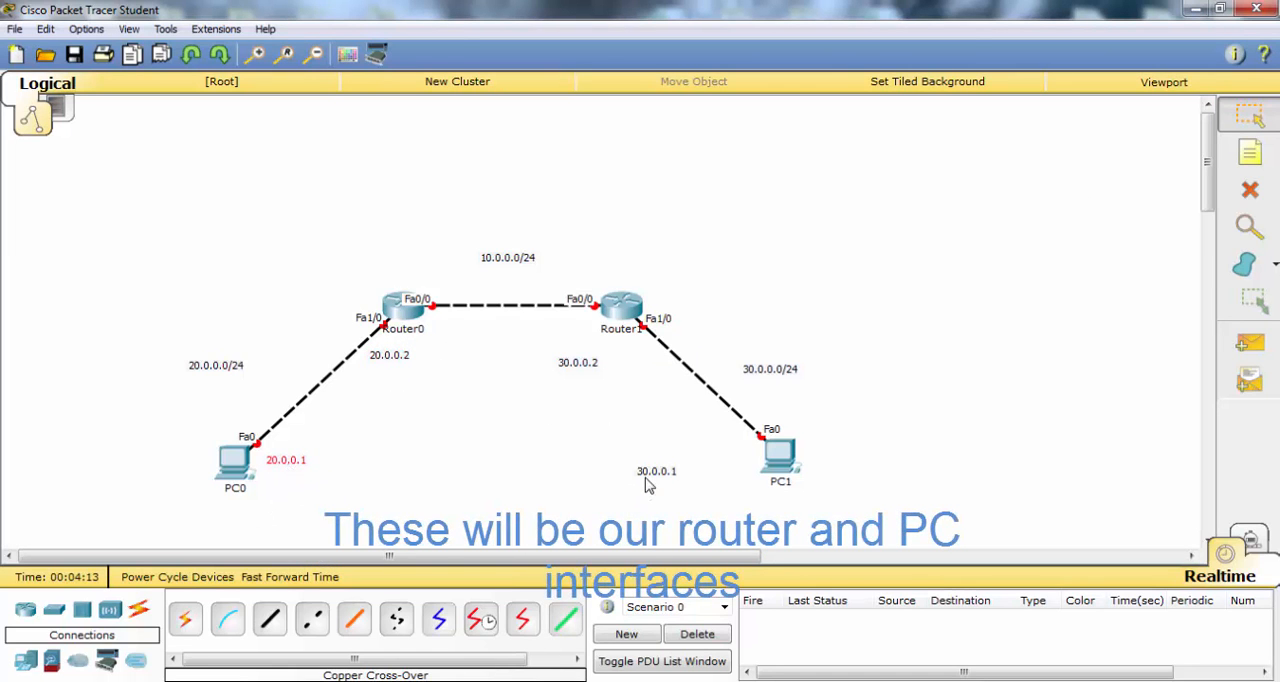
pyautogui.moveTo(650, 472); pyautogui.dragTo(727, 457)
pyautogui.moveTo(585, 367); pyautogui.dragTo(643, 366)
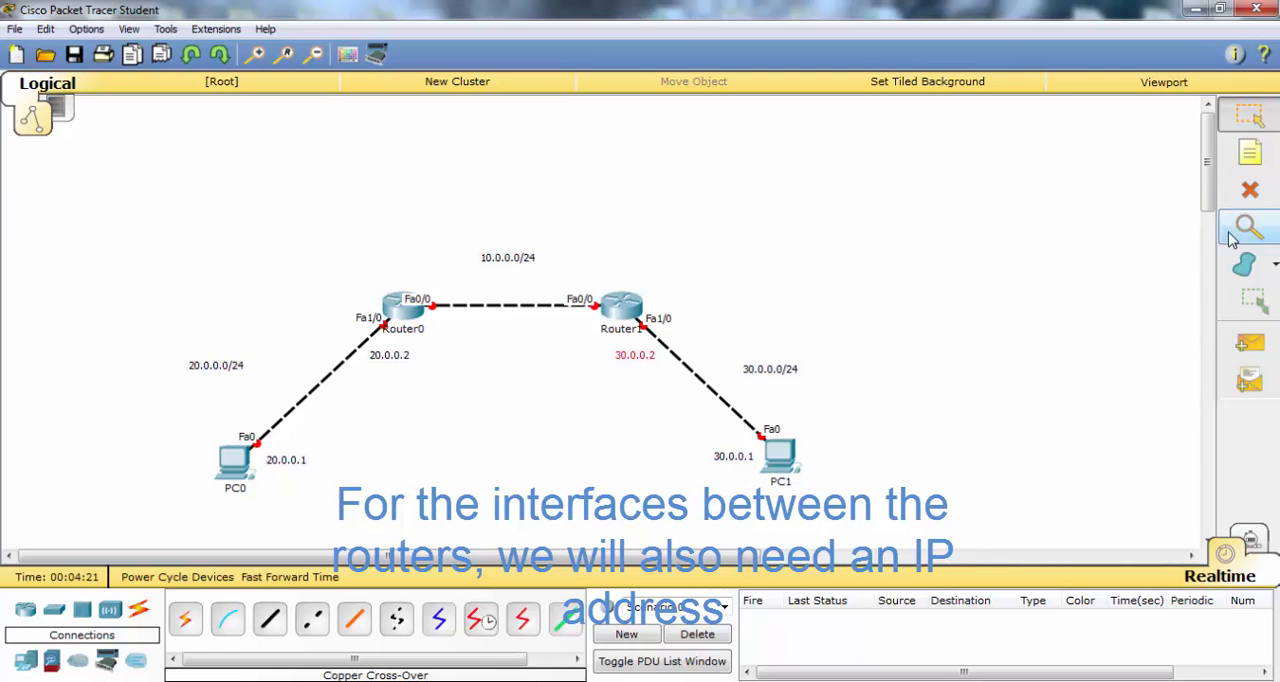
pyautogui.moveTo(532, 260); pyautogui.dragTo(541, 254)
# - Add notes 10.0.0.1 above Router0's Fa0/0 and 10.0.0.2 above Router1's Fa0/0, moving the latter clear of the port label
pyautogui.press('n')
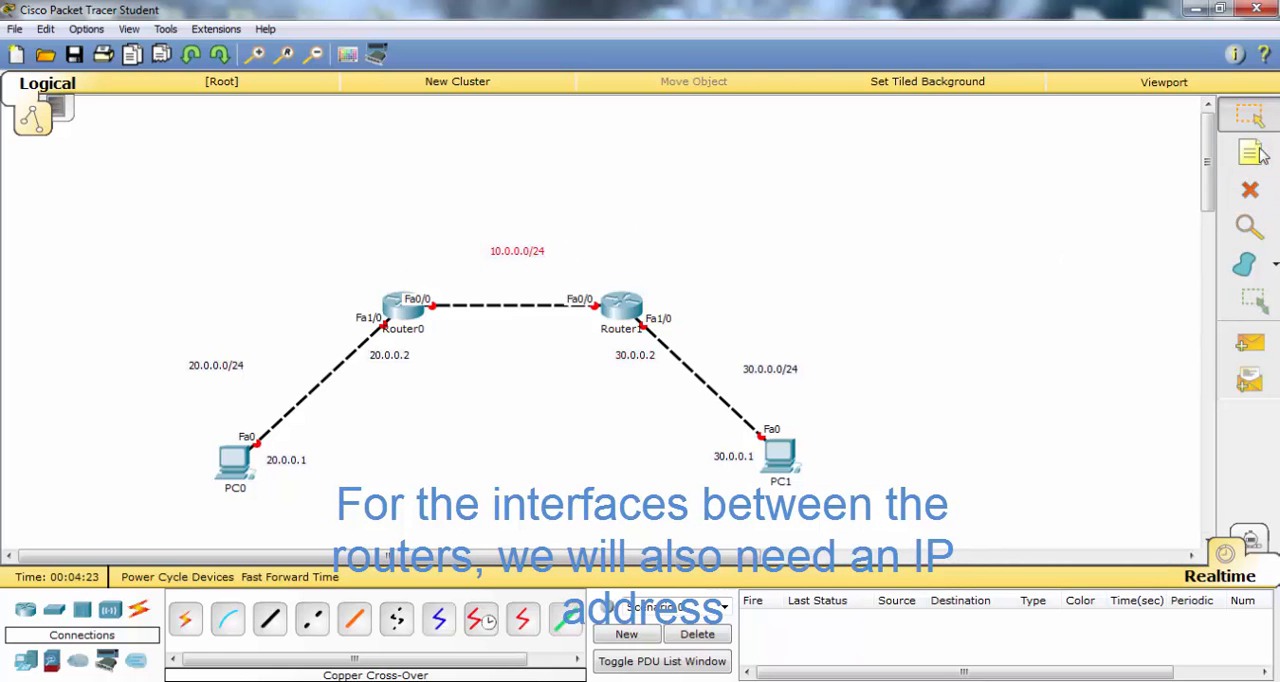
pyautogui.click(408, 284)
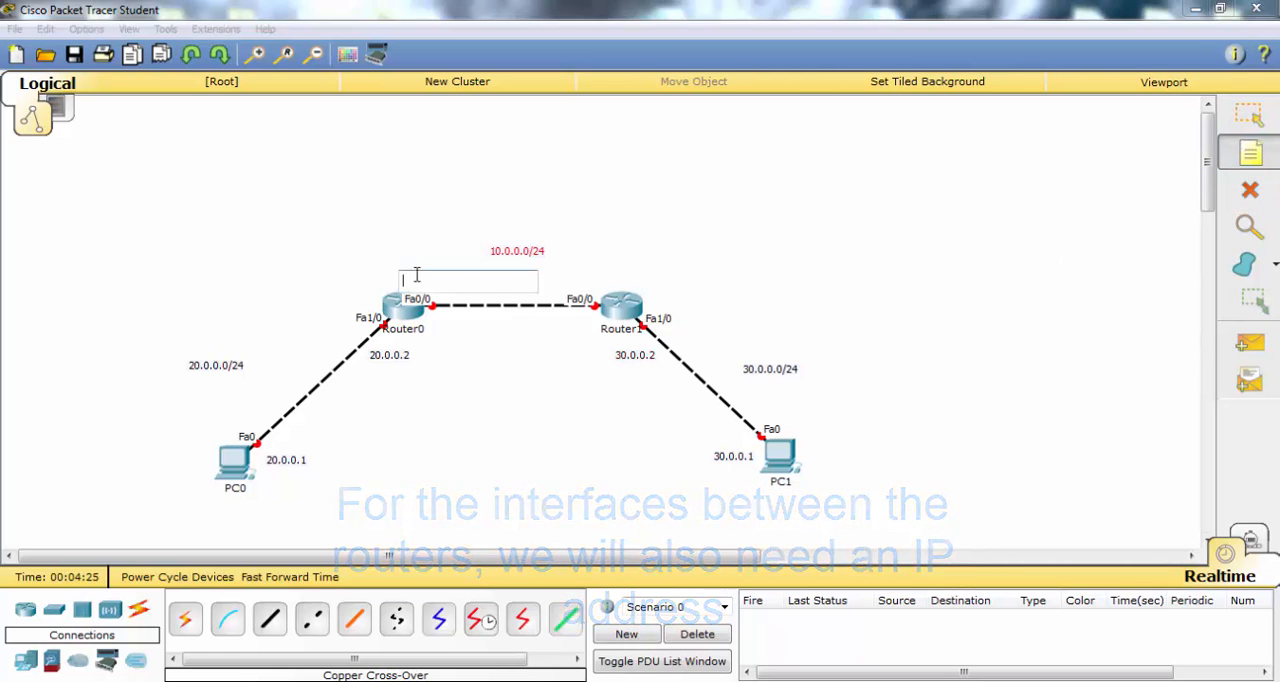
pyautogui.write('10.0.0.1')
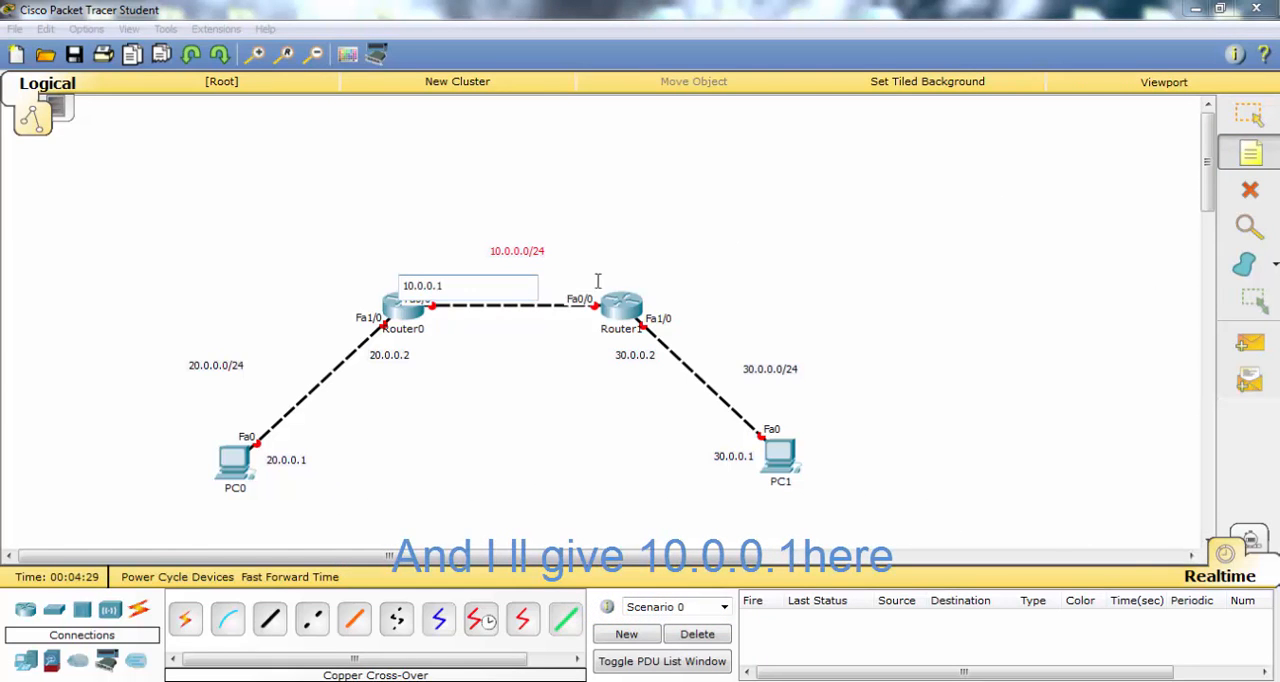
pyautogui.click(555, 283)
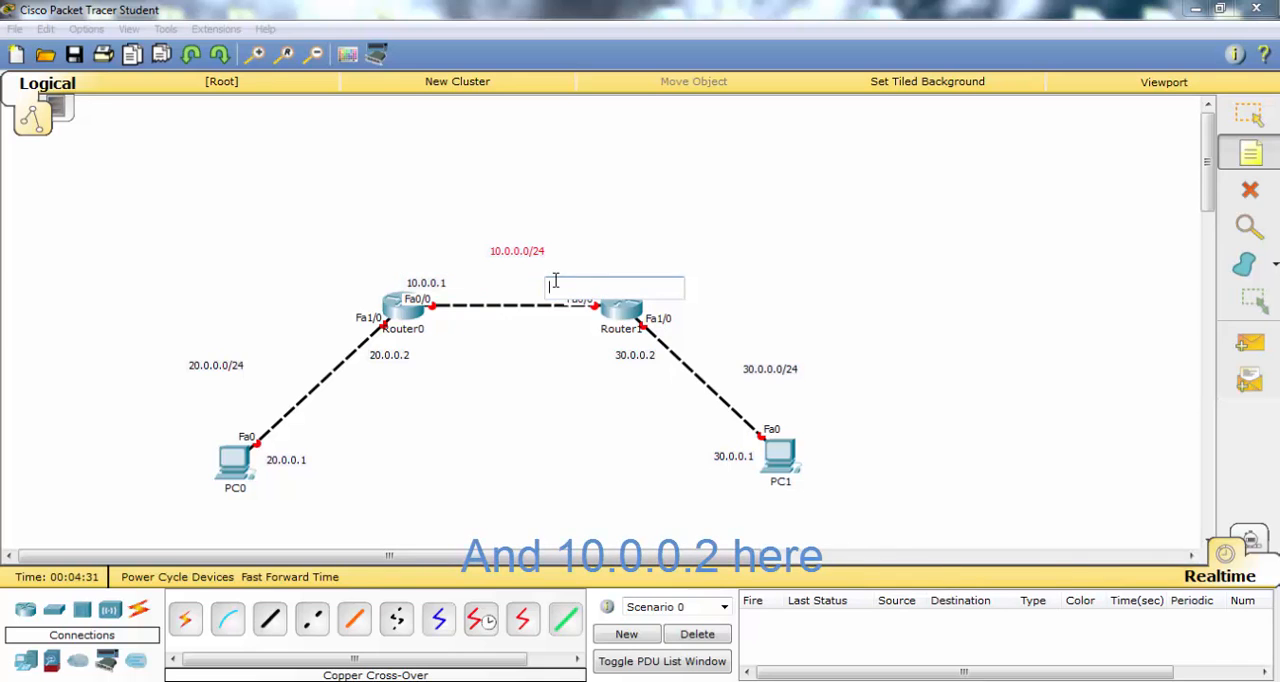
pyautogui.write('10.0.0.')
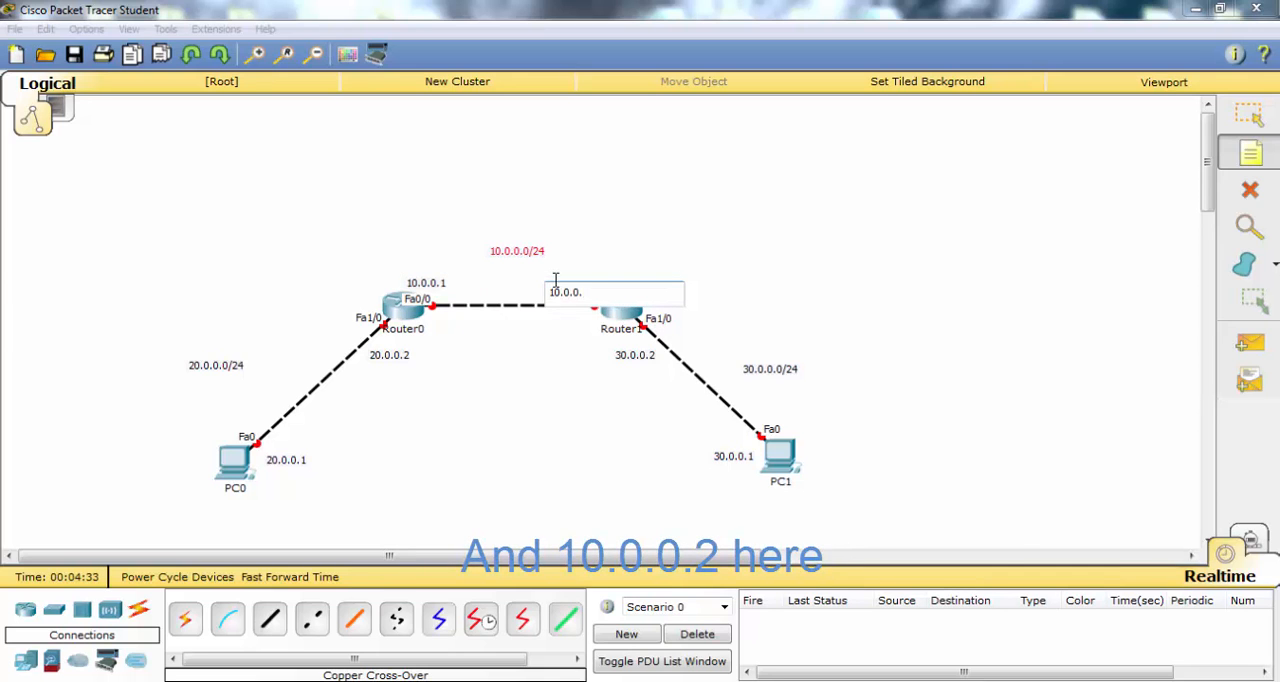
pyautogui.write('2')
pyautogui.click(1248, 115)
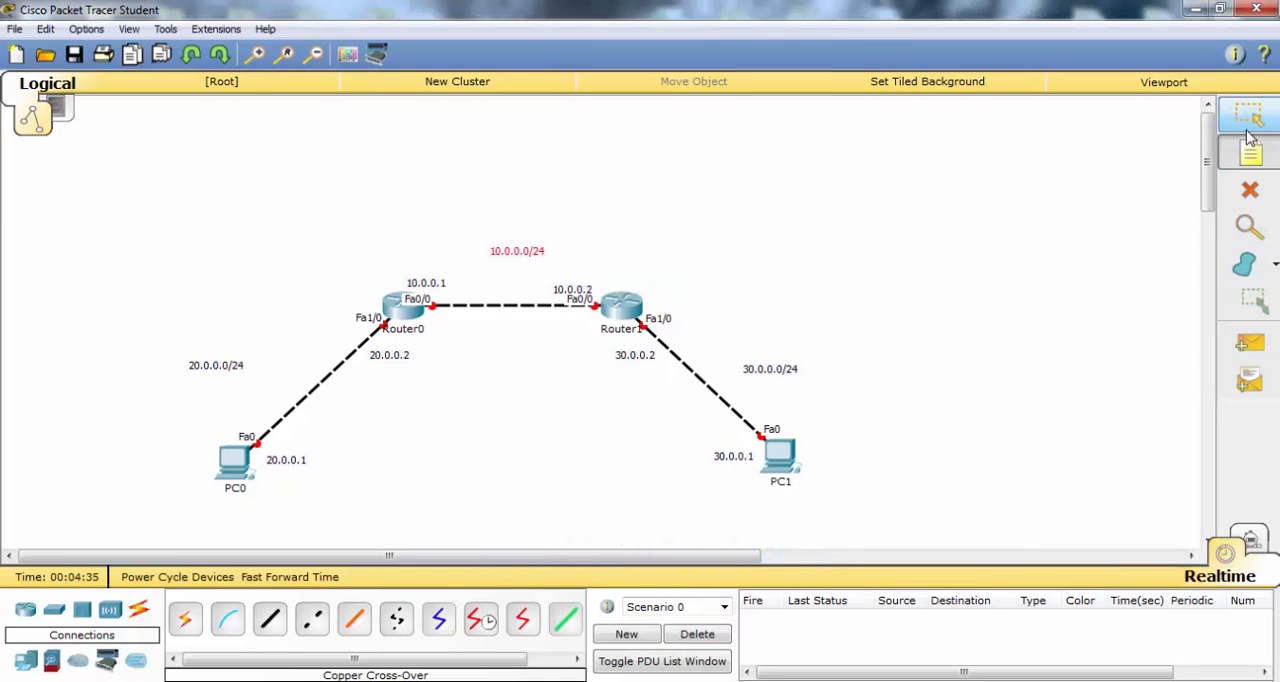
pyautogui.moveTo(566, 291); pyautogui.dragTo(572, 282)
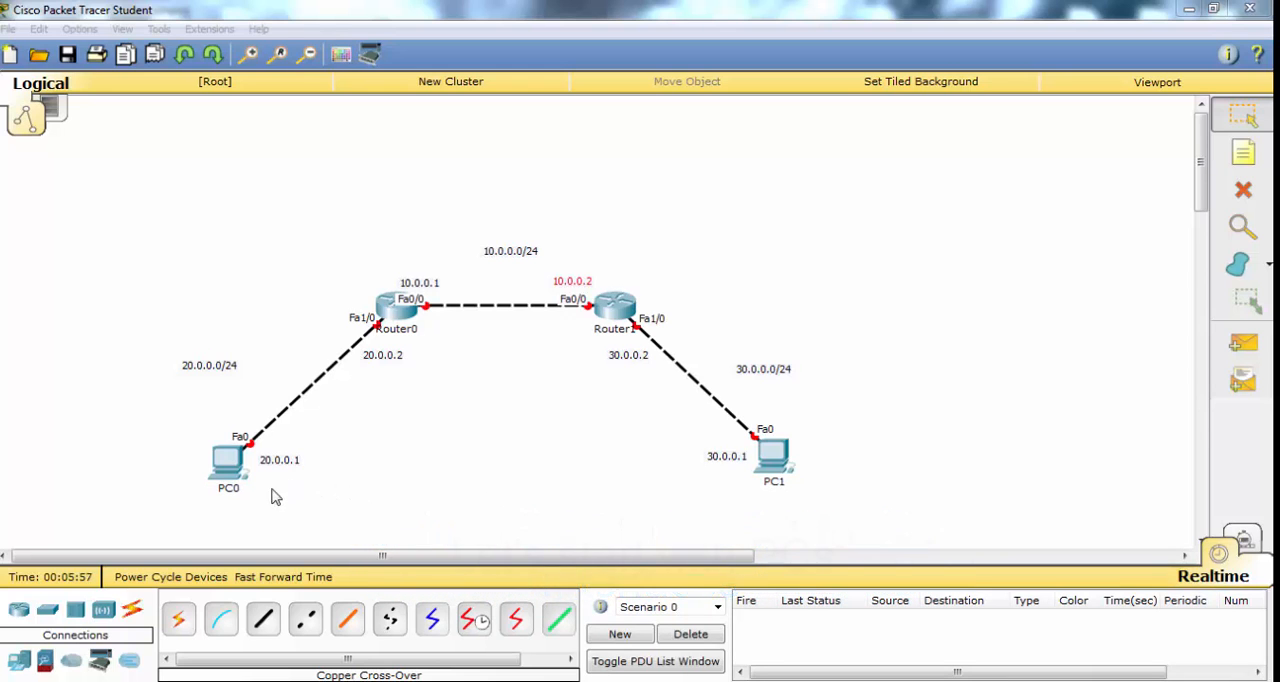
# - Configure PC0 with static IP address 20.0.0.1 and subnet mask 255.255.255.0, then close its window
pyautogui.click(224, 470)
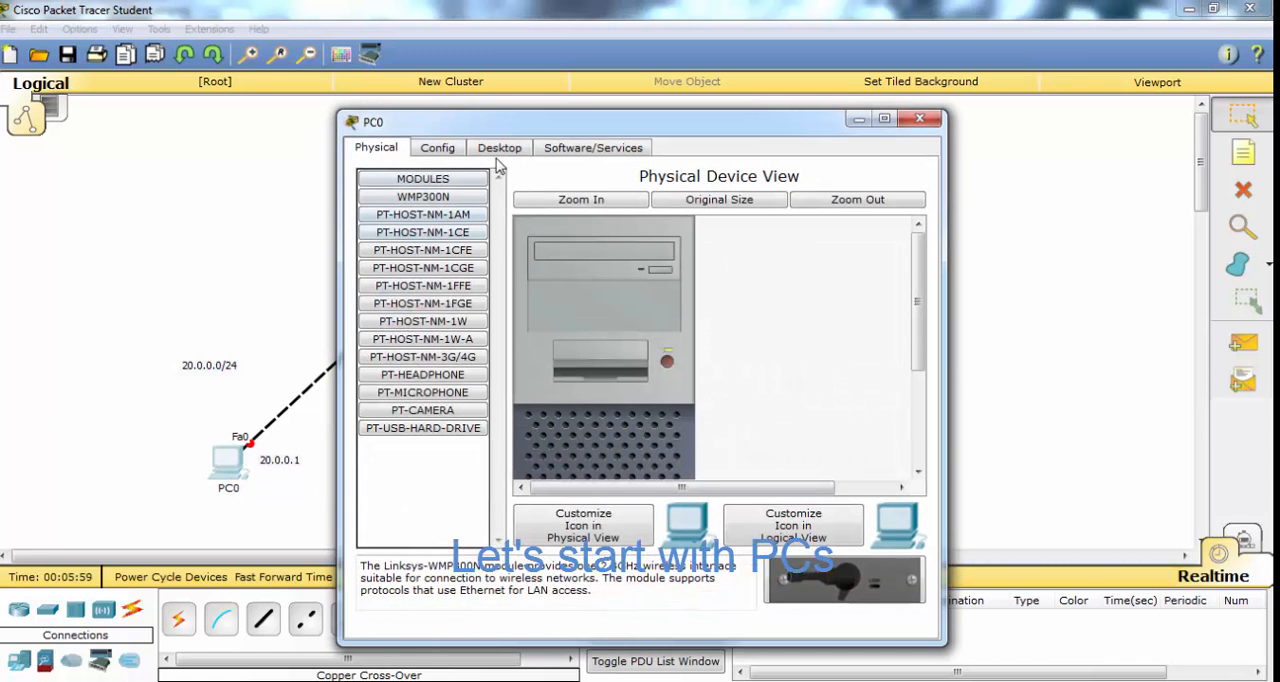
pyautogui.click(498, 149)
pyautogui.click(425, 246)
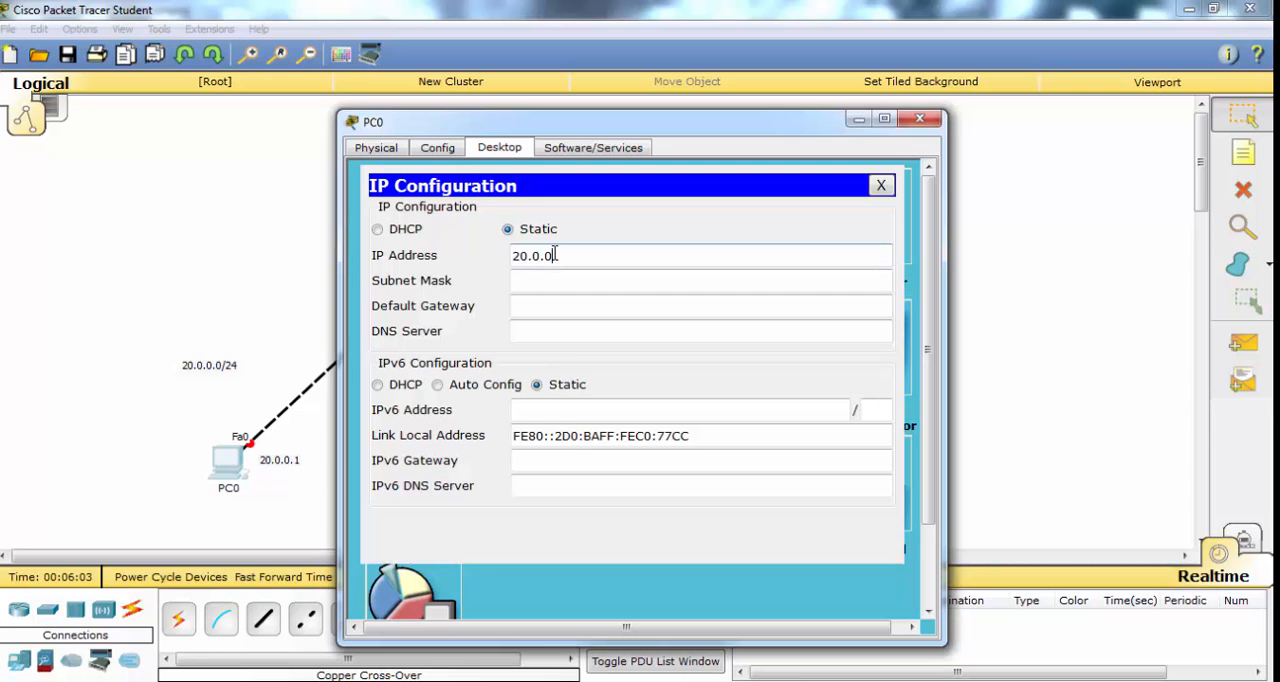
pyautogui.write('20.0.0.1')
pyautogui.click(587, 285)
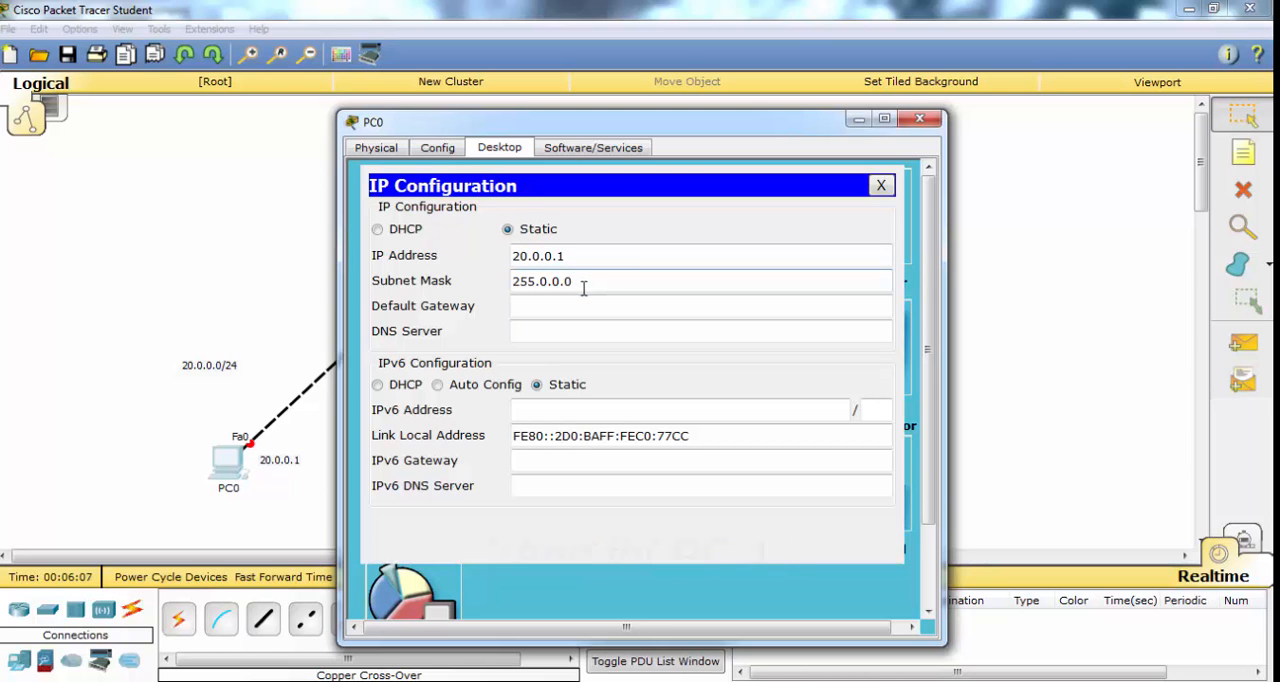
pyautogui.moveTo(582, 287); pyautogui.dragTo(443, 323)
pyautogui.write('255.255.255.0')
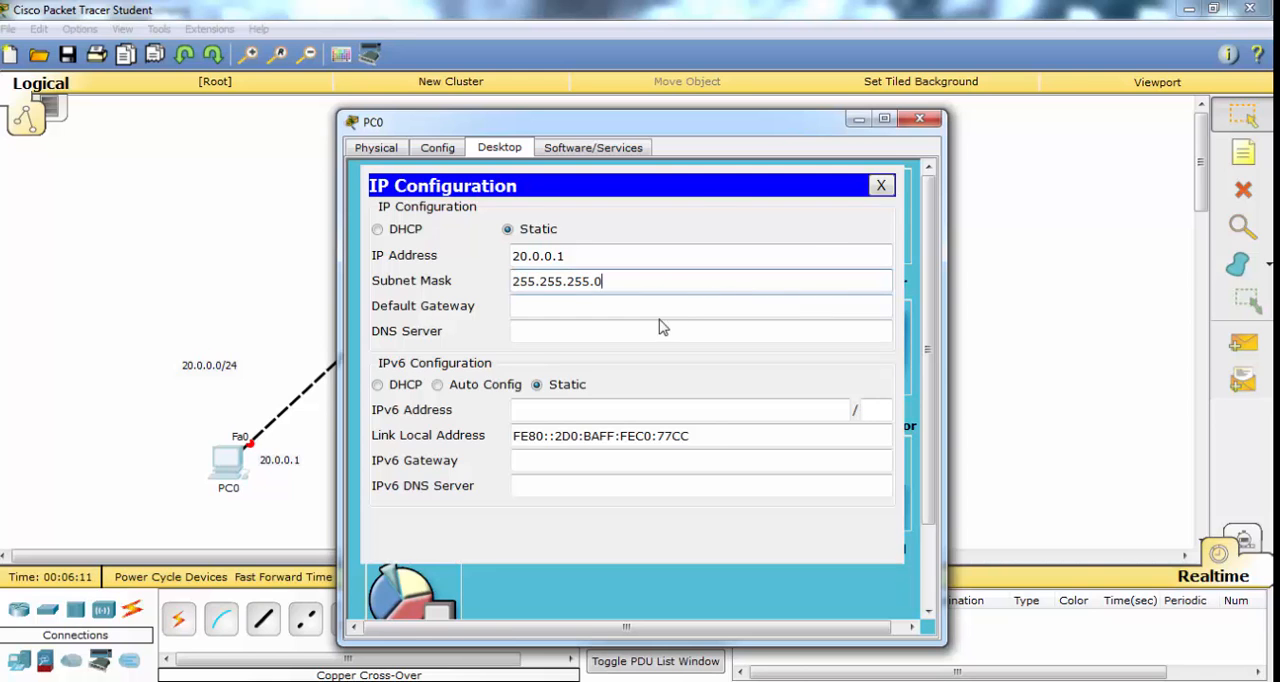
pyautogui.click(881, 187)
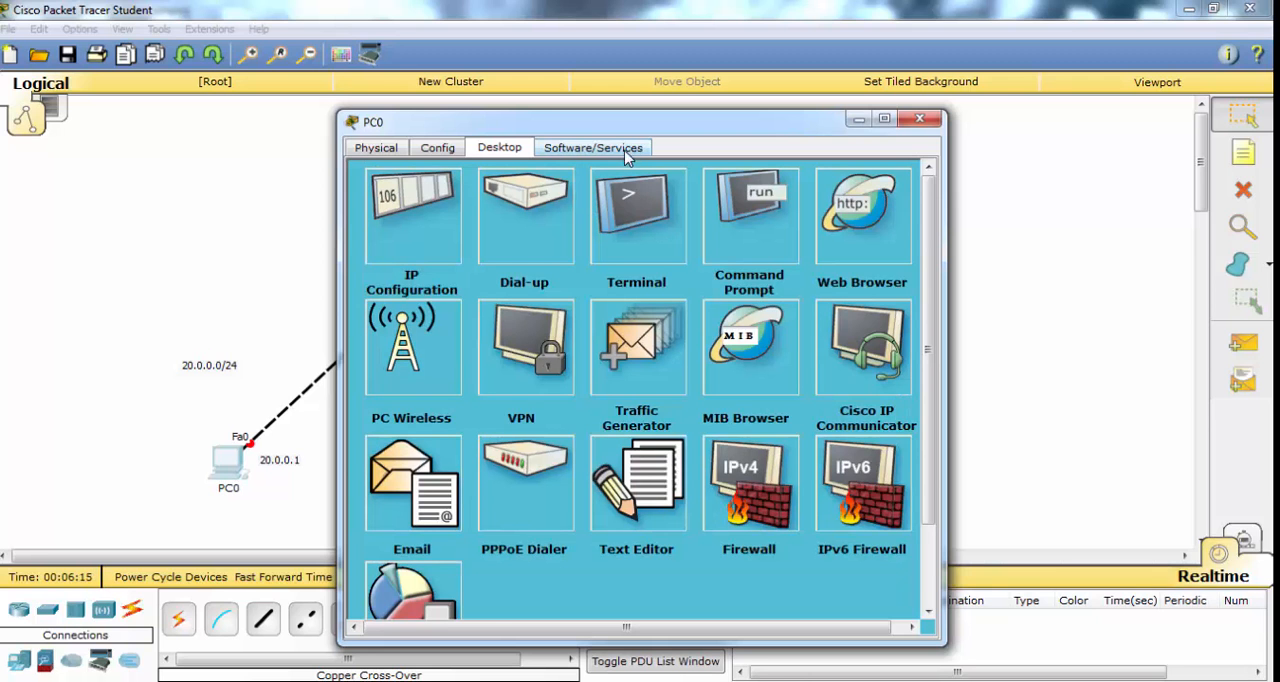
pyautogui.click(919, 119)
# - Configure PC1 with static IP address 30.0.0.1 and subnet mask 255.255.255.0, then close its window
pyautogui.click(772, 458)
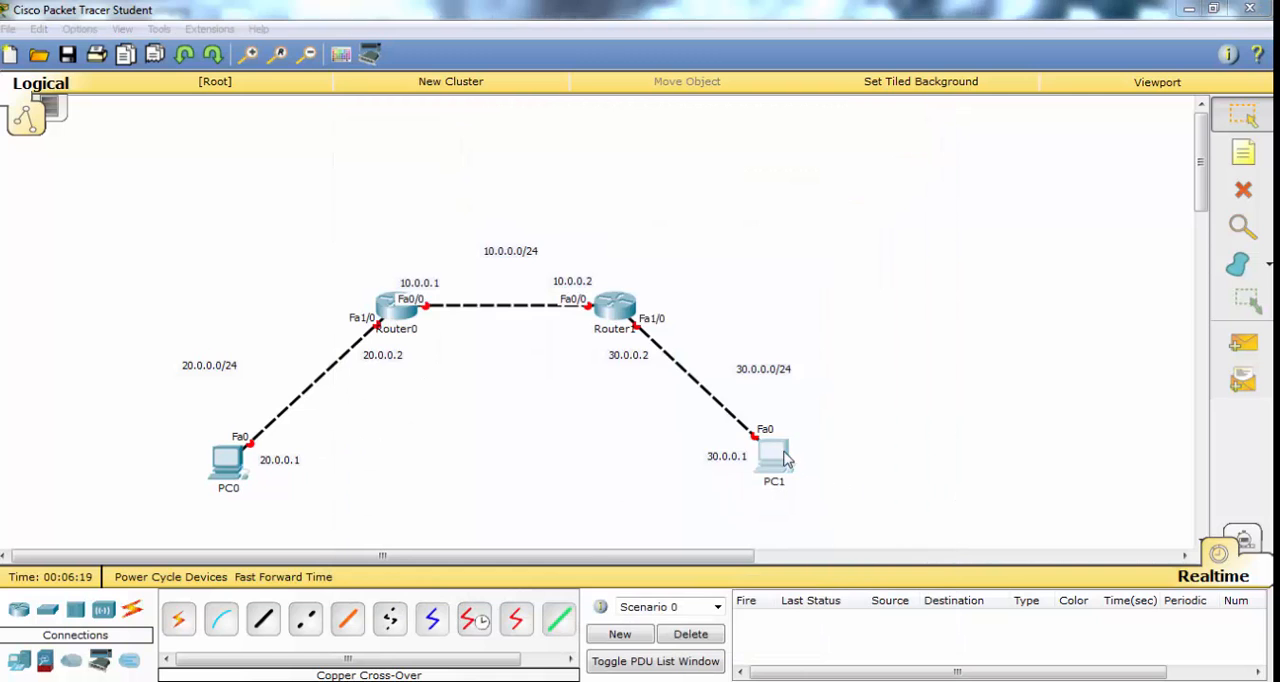
pyautogui.click(495, 150)
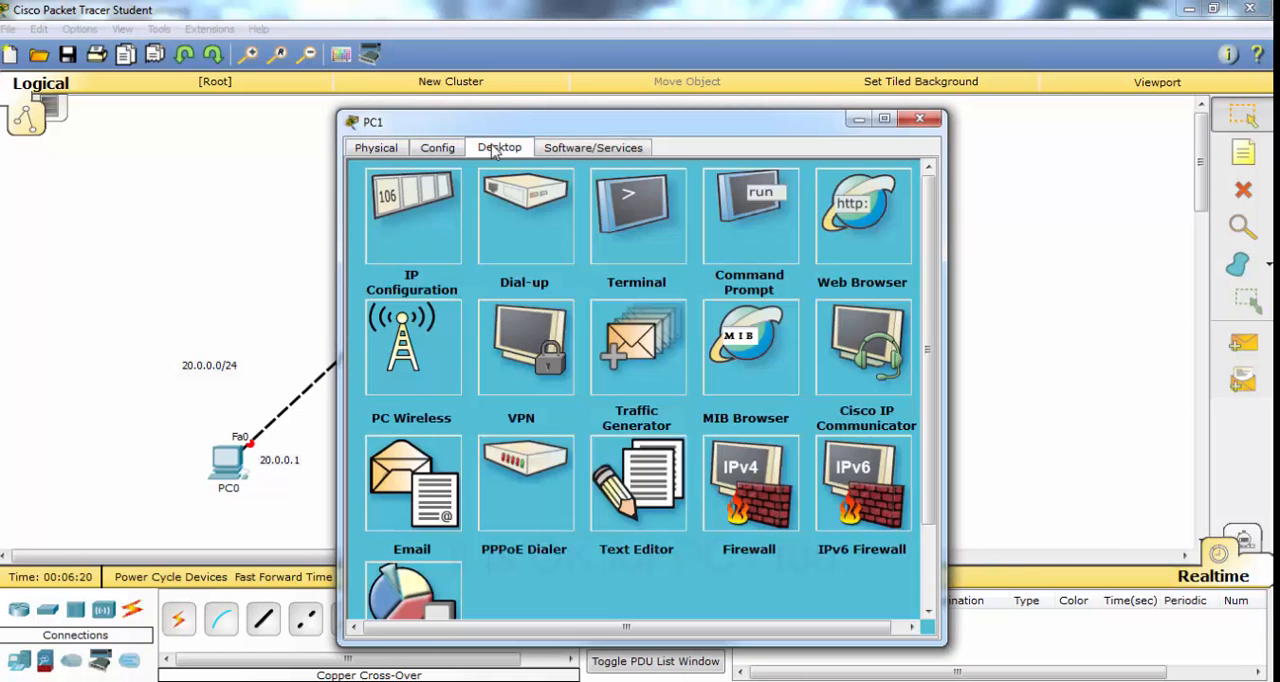
pyautogui.click(408, 243)
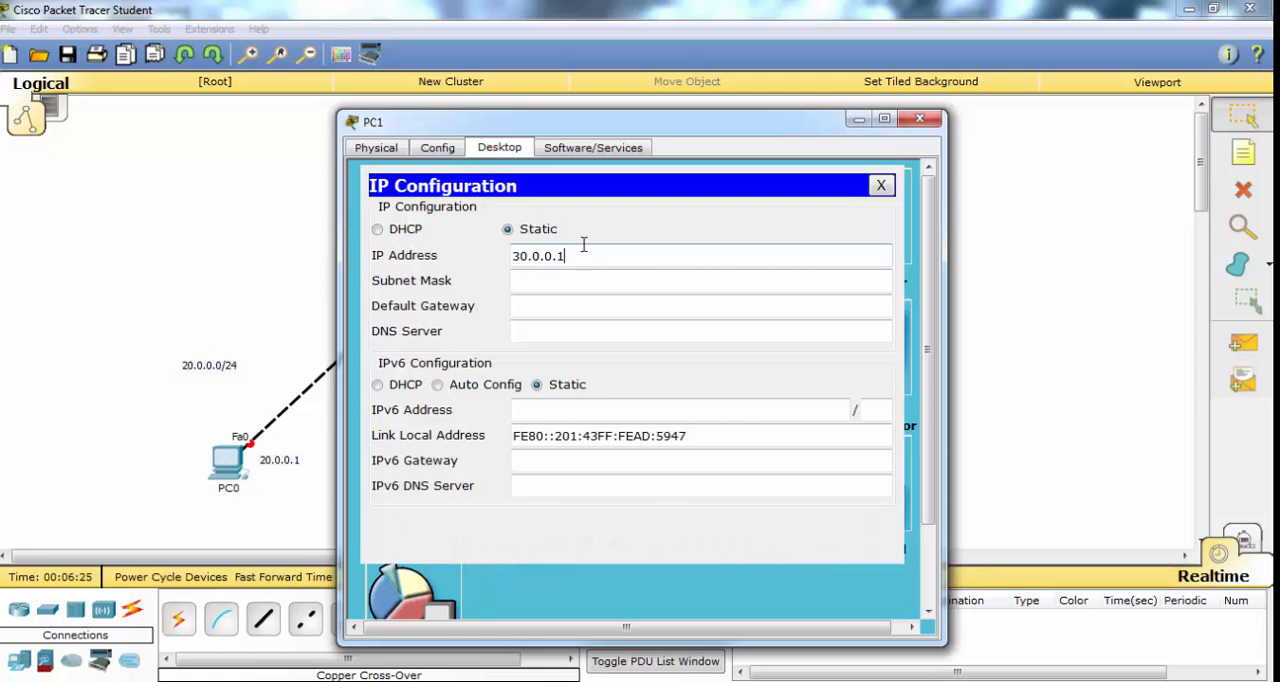
pyautogui.click(588, 289)
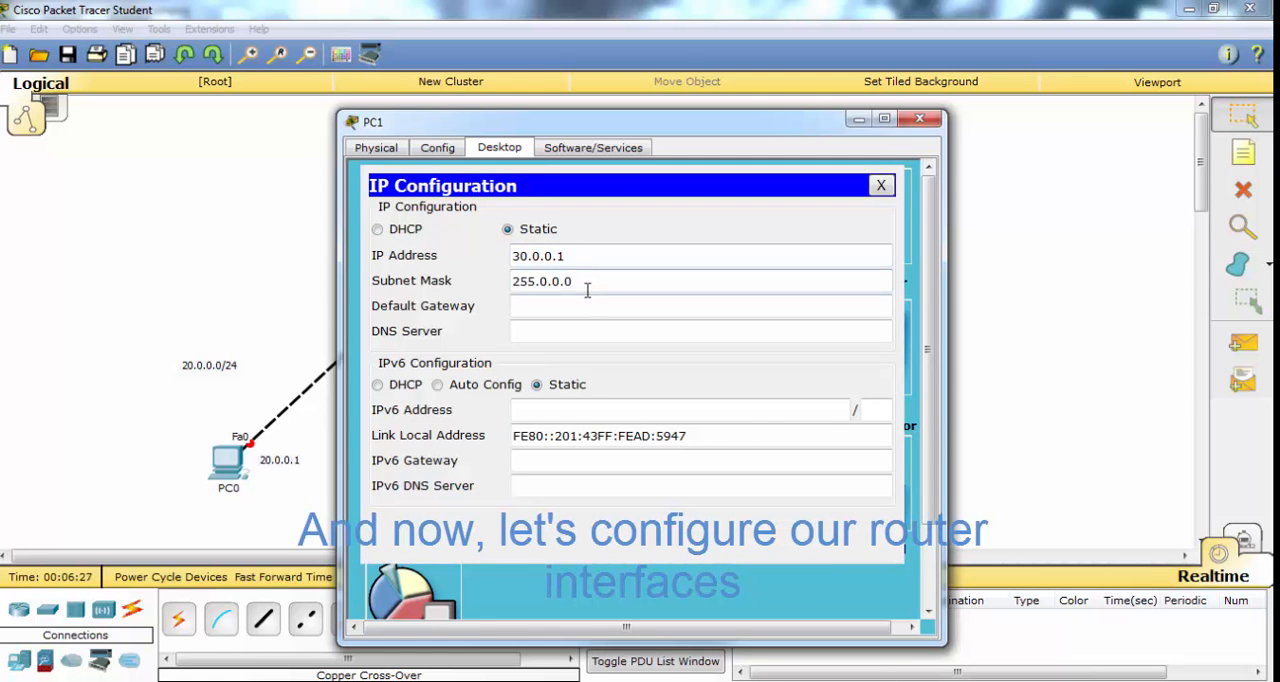
pyautogui.press('BackSpace')
pyautogui.press('BackSpace')
pyautogui.press('BackSpace')
pyautogui.press('BackSpace')
pyautogui.press('BackSpace')
pyautogui.press('BackSpace')
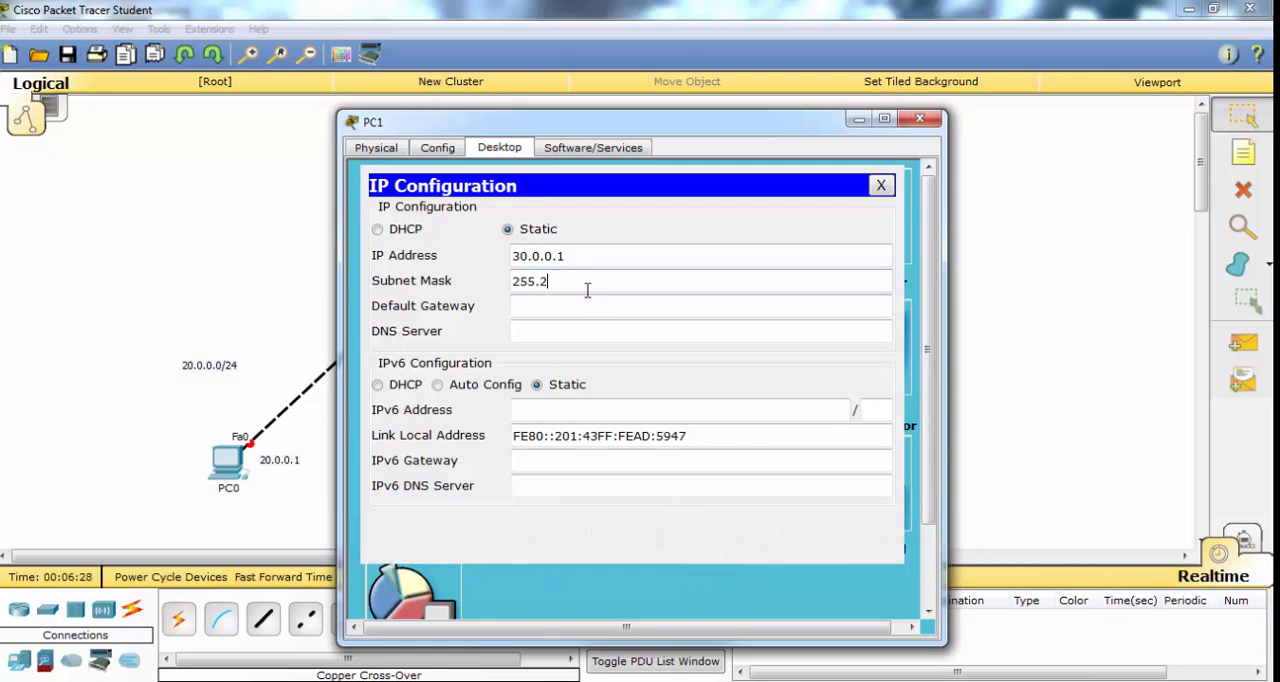
pyautogui.write('.255.255.0')
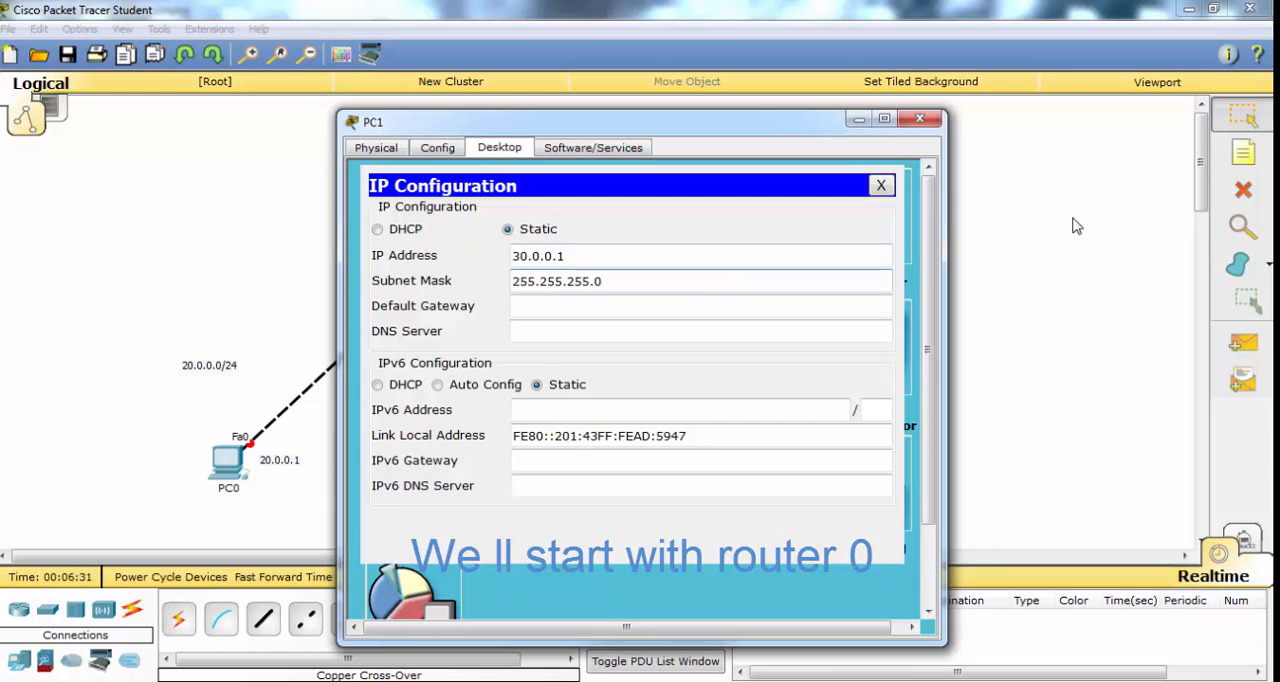
pyautogui.click(882, 186)
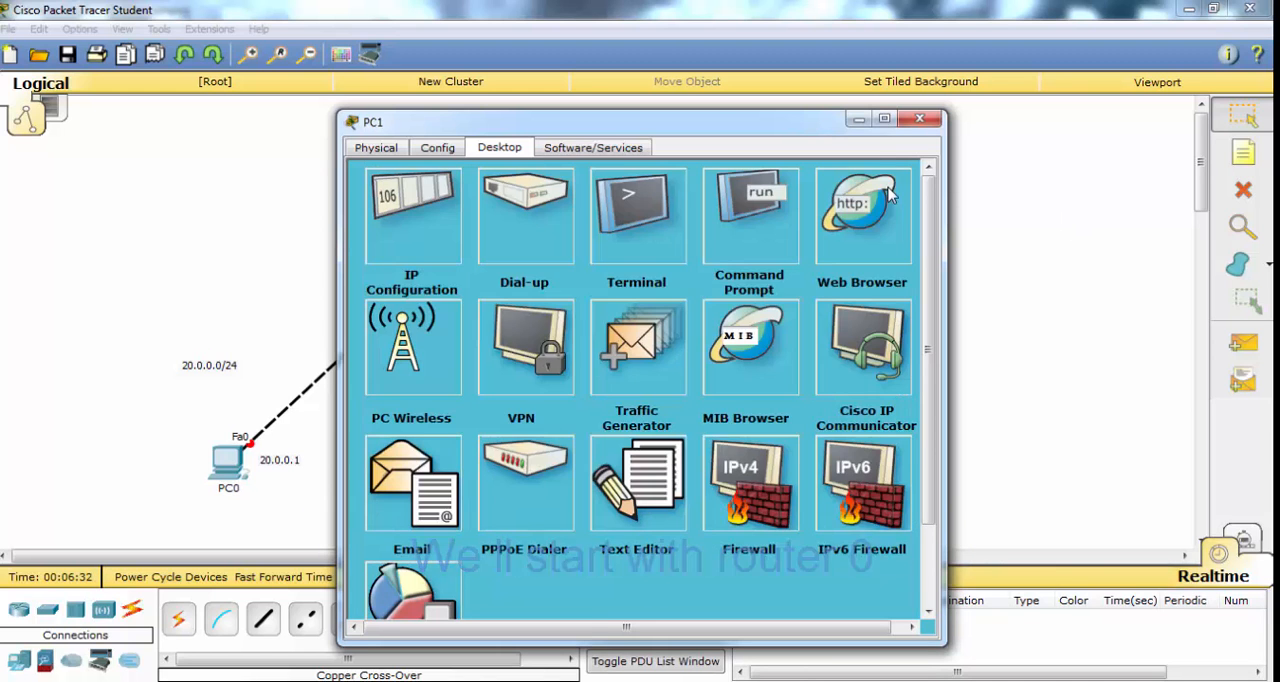
pyautogui.click(919, 119)
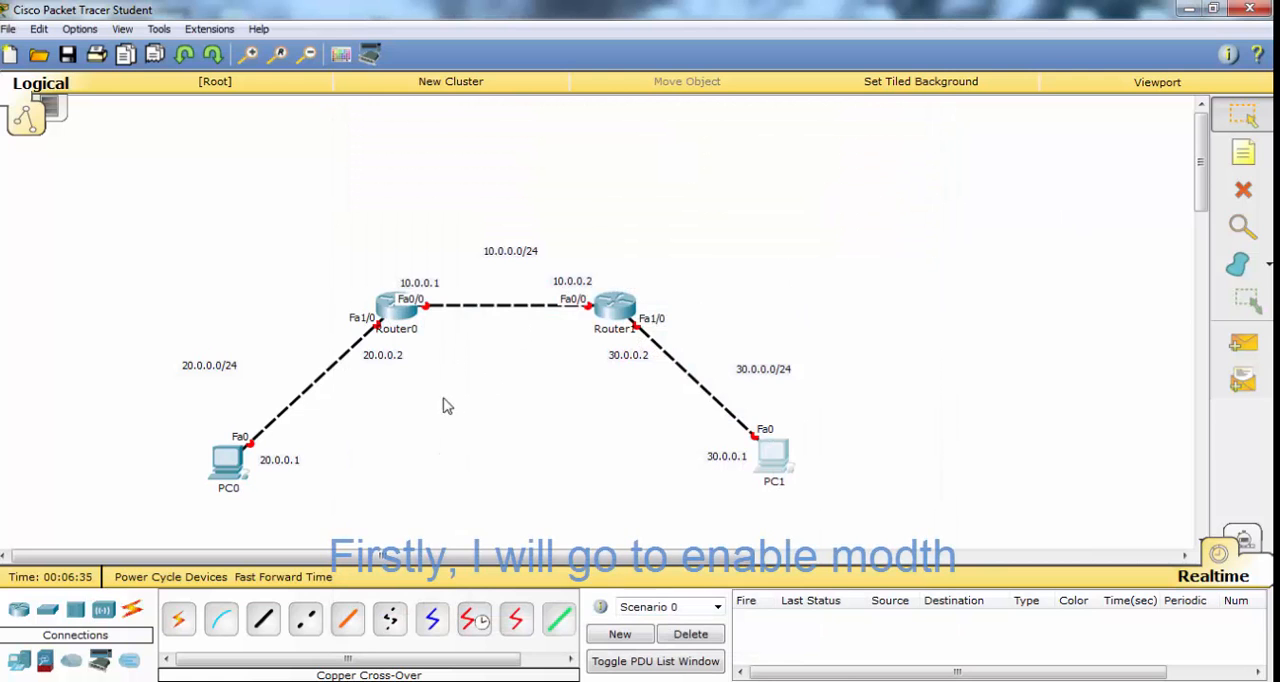
# - Open Router0's command line, decline the configuration dialog and enter global configuration mode
pyautogui.click(393, 318)
pyautogui.click(486, 150)
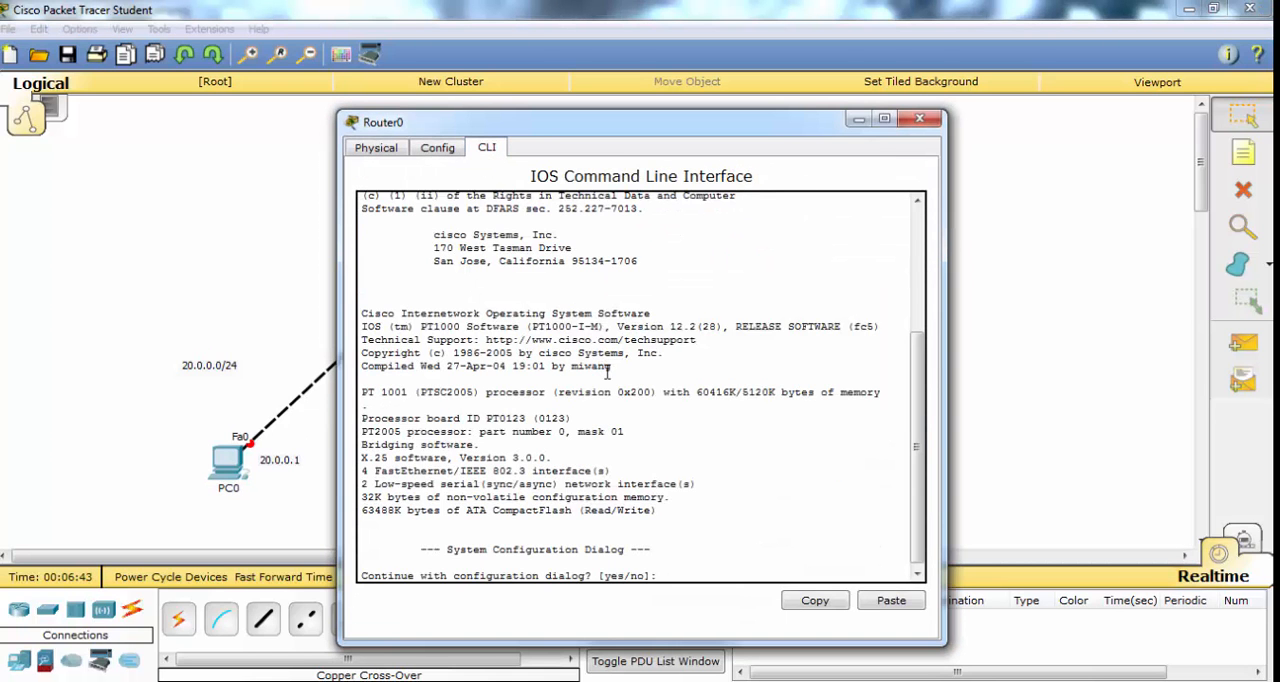
pyautogui.press('Return')
pyautogui.write('no')
pyautogui.press('Return')
pyautogui.press('Return')
pyautogui.press('Return')
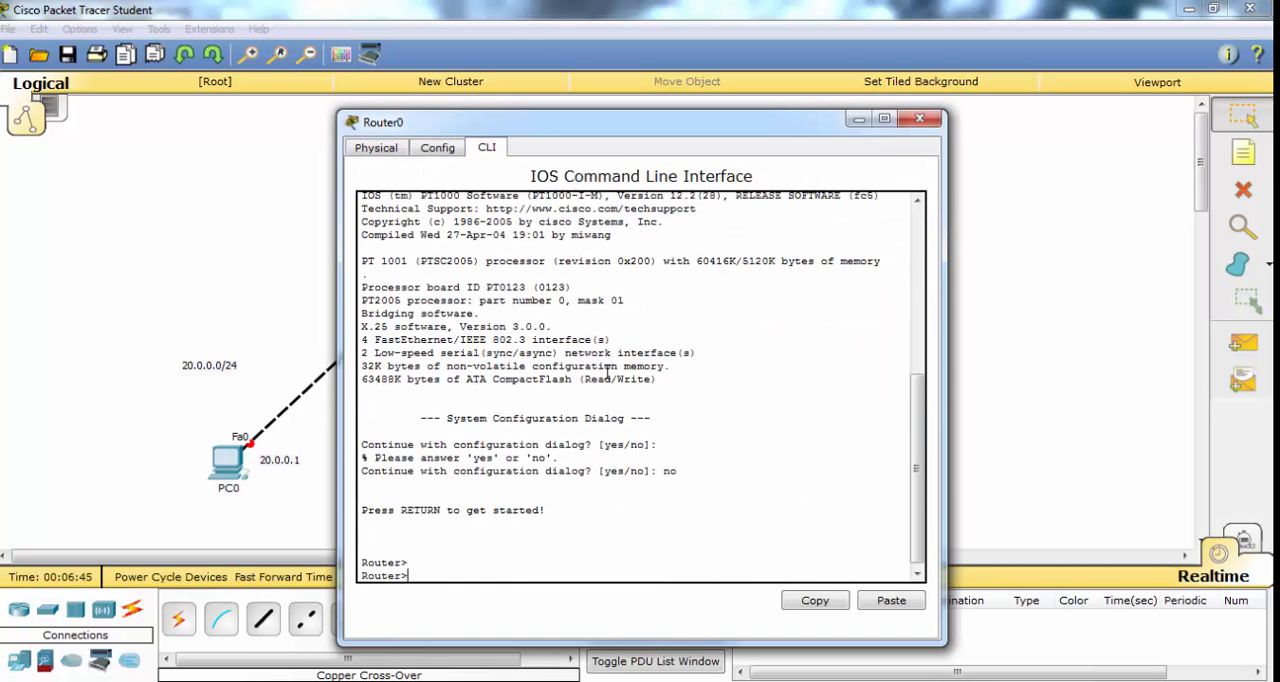
pyautogui.write('en')
pyautogui.press('Return')
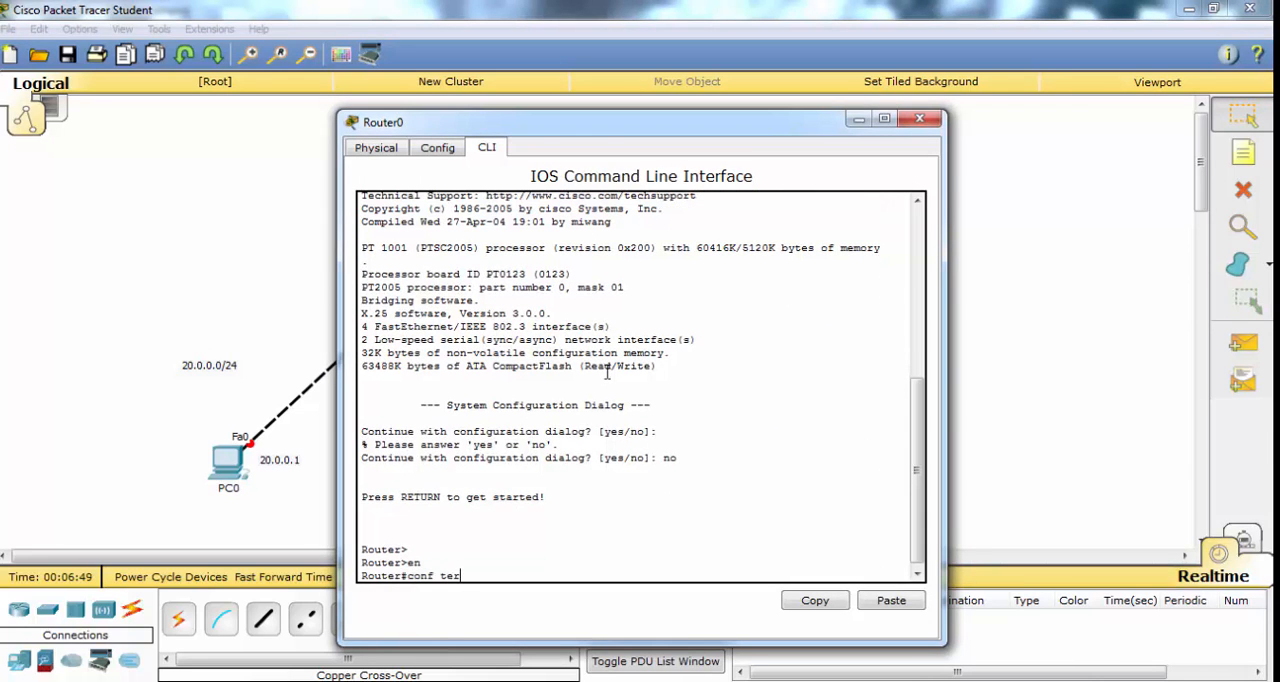
pyautogui.write('conf ter')
pyautogui.press('Return')
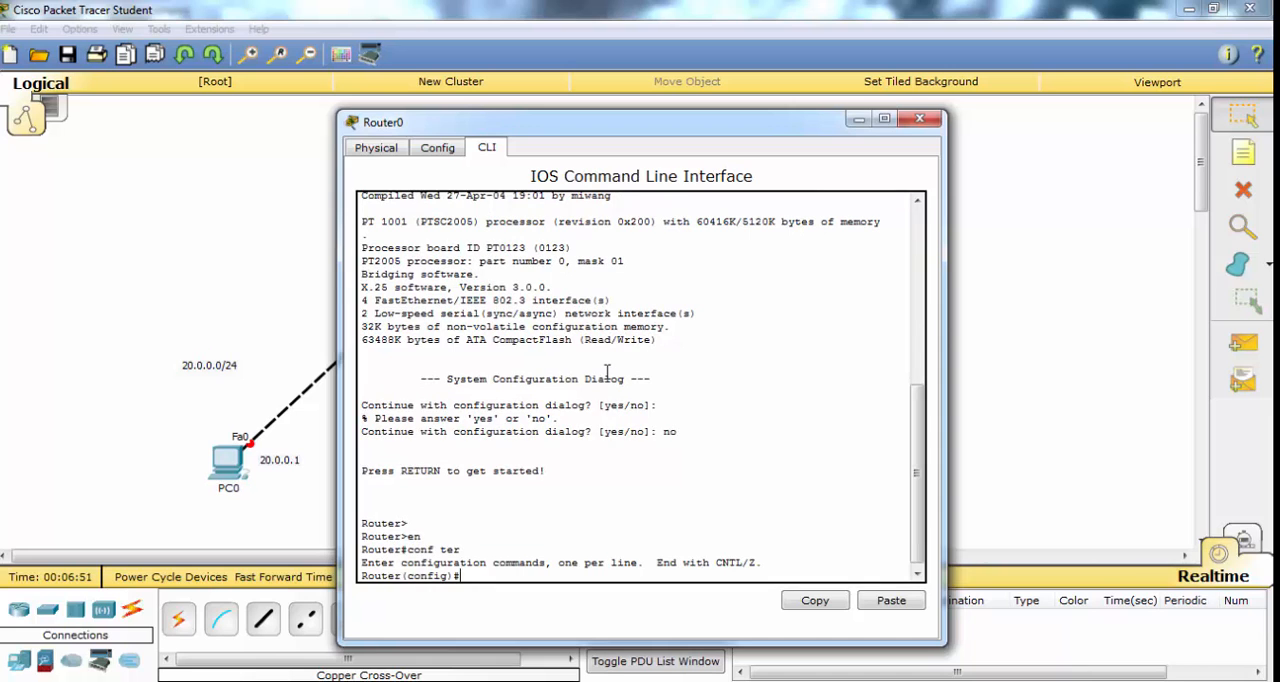
# - Assign IP address 10.0.0.1 with mask 255.255.255.0 to Router0's FastEthernet 0/0, moving the router window clear of the topology
pyautogui.write('inter')
pyautogui.press('Tab')
pyautogui.write('fa')
pyautogui.press('Tab')
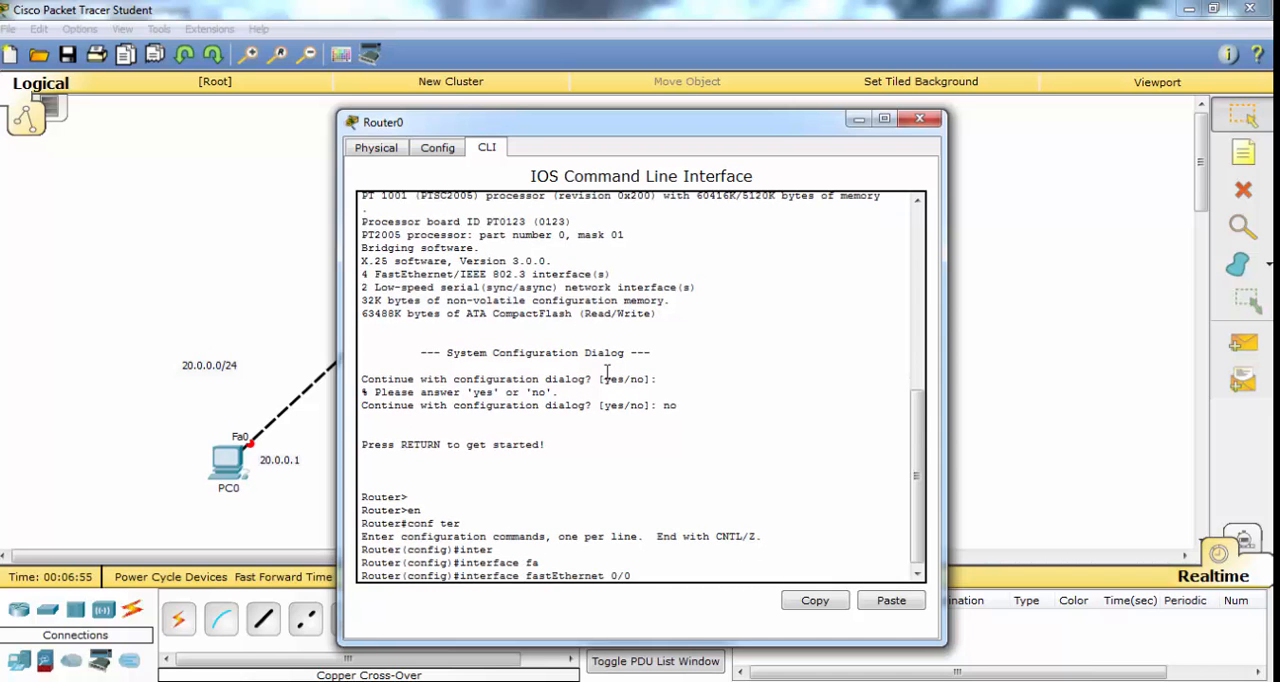
pyautogui.write('0/0')
pyautogui.press('Return')
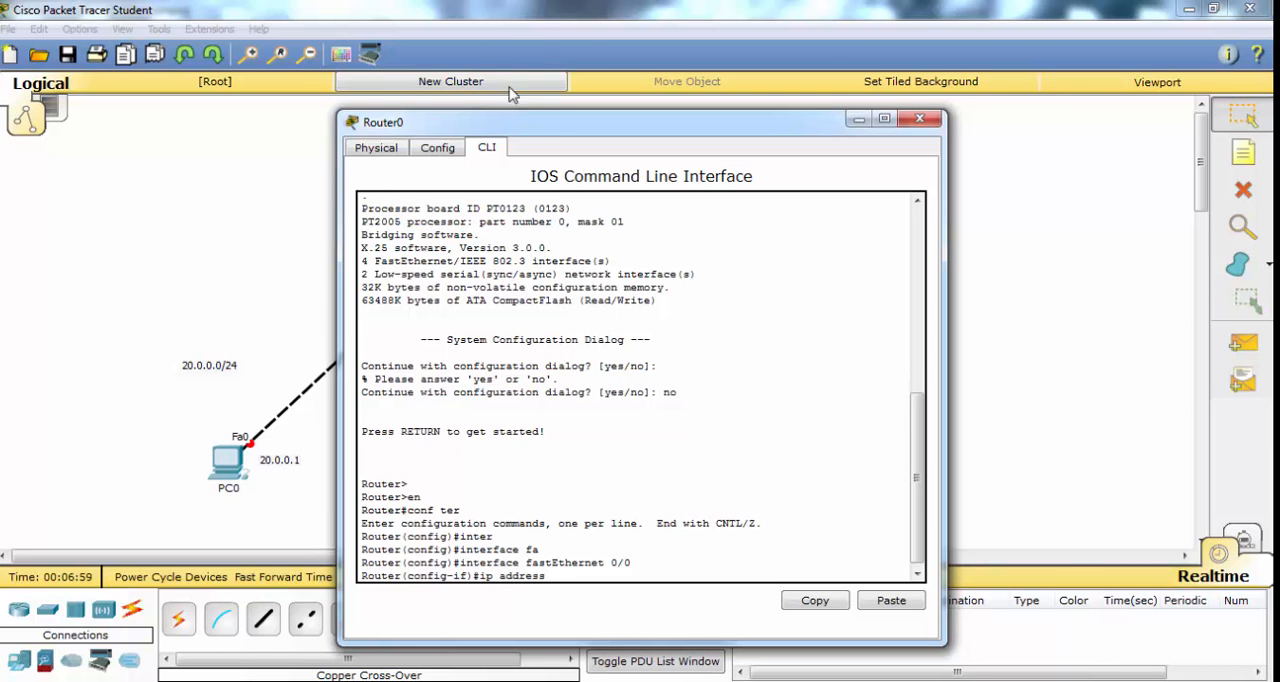
pyautogui.moveTo(528, 122); pyautogui.dragTo(746, 121)
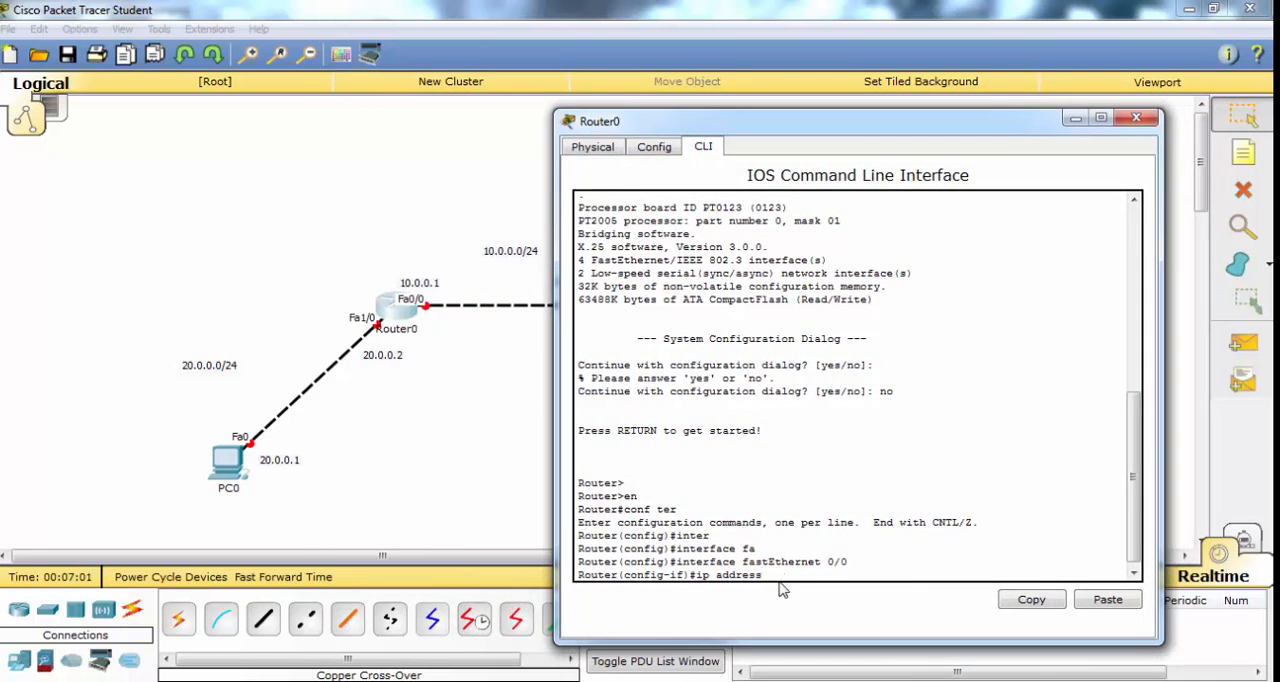
pyautogui.write('10.0.0')
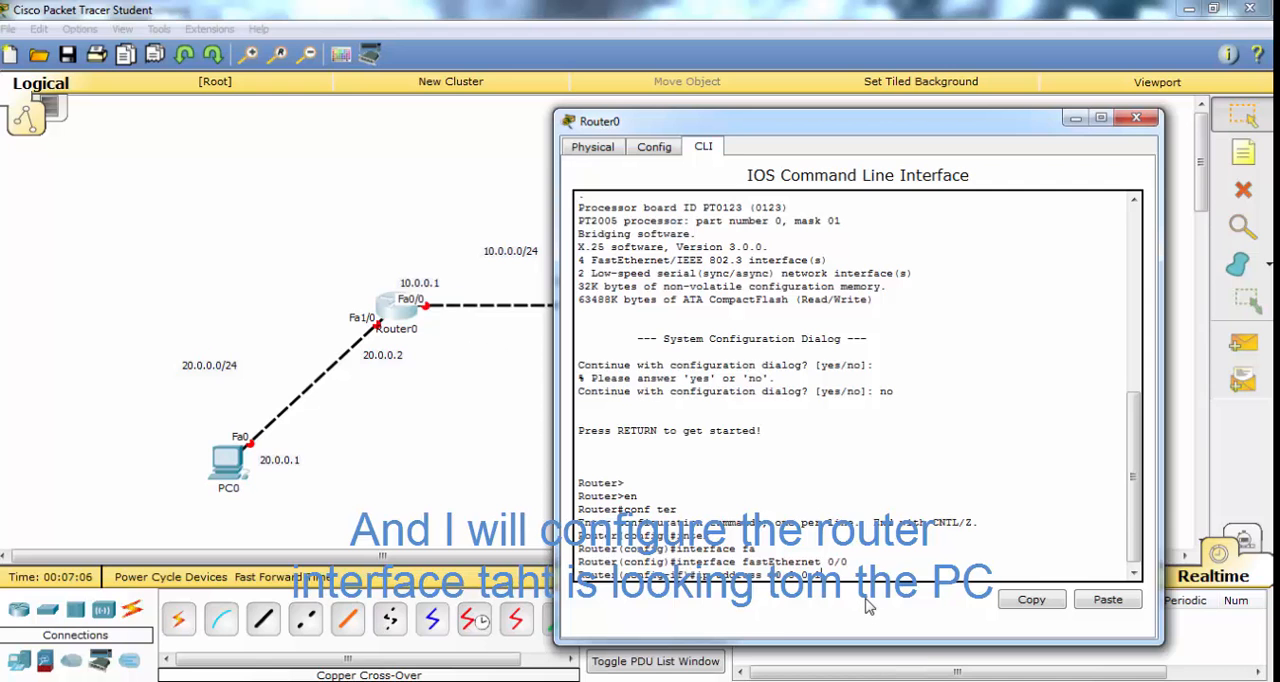
pyautogui.write('.1 255.255.255.0')
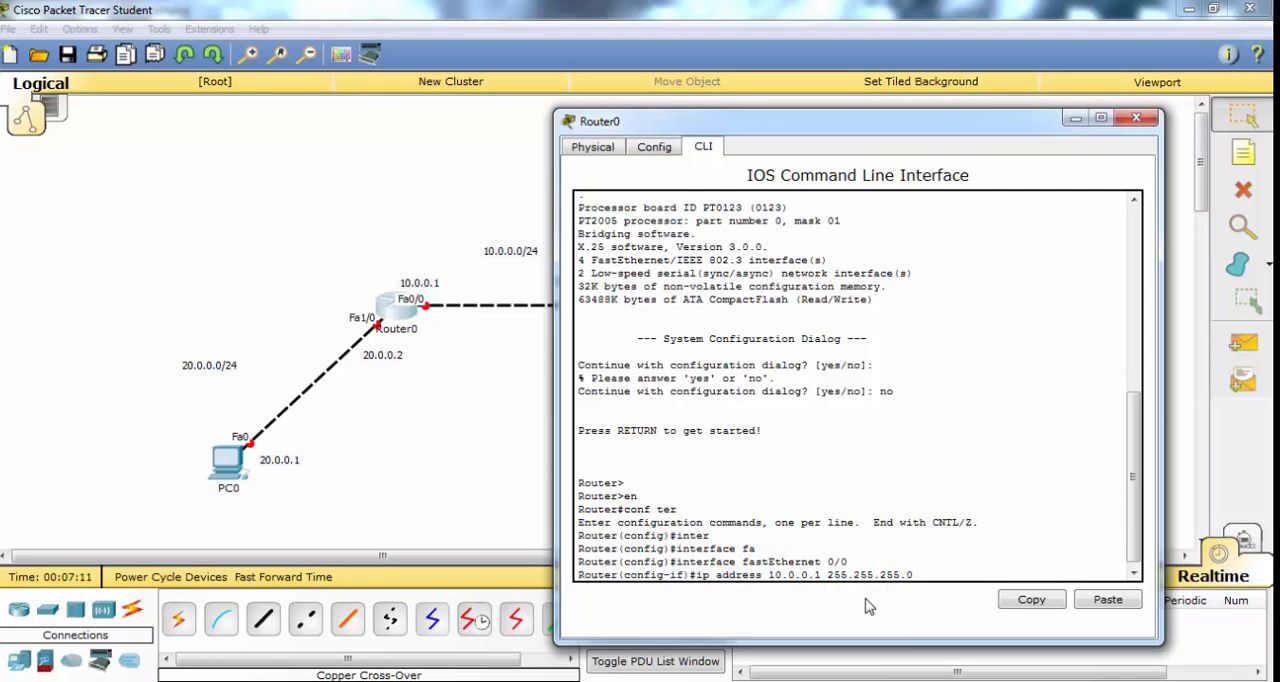
pyautogui.press('Return')
# - Enable Router0's FastEthernet 0/0 with no shut and exit to global configuration mode
pyautogui.write('no shut')
pyautogui.press('Return')
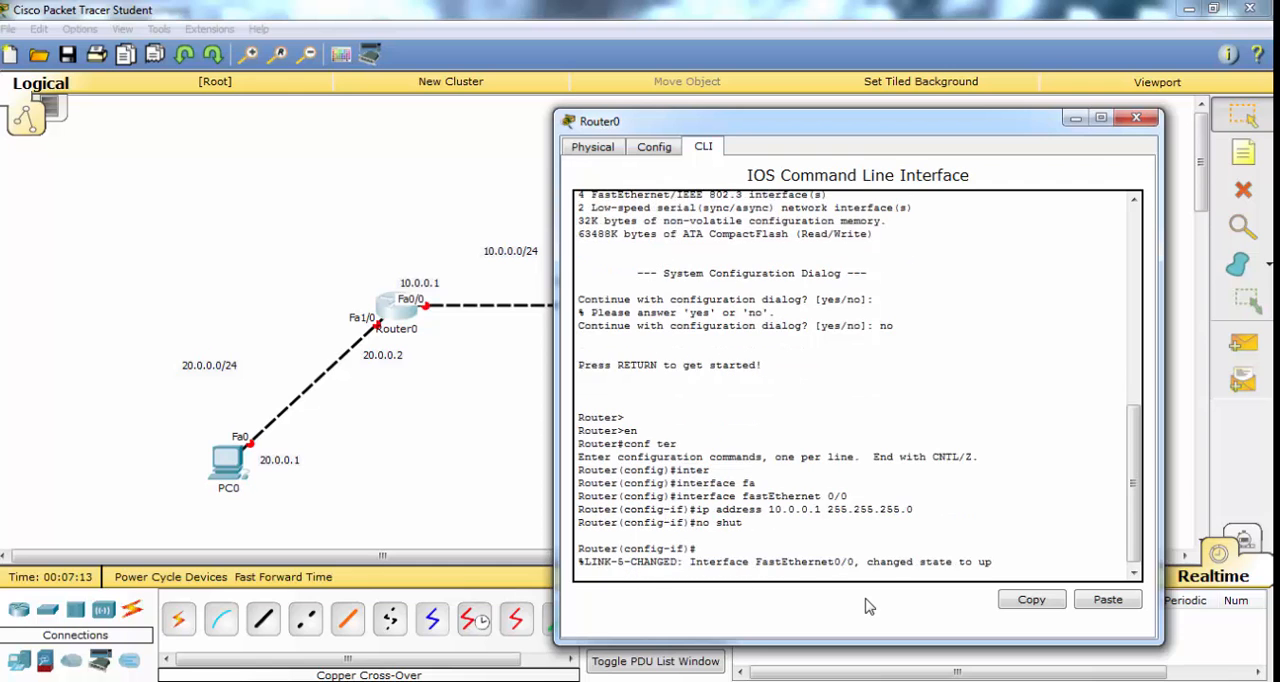
pyautogui.press('Return')
pyautogui.write('exit')
pyautogui.press('Return')
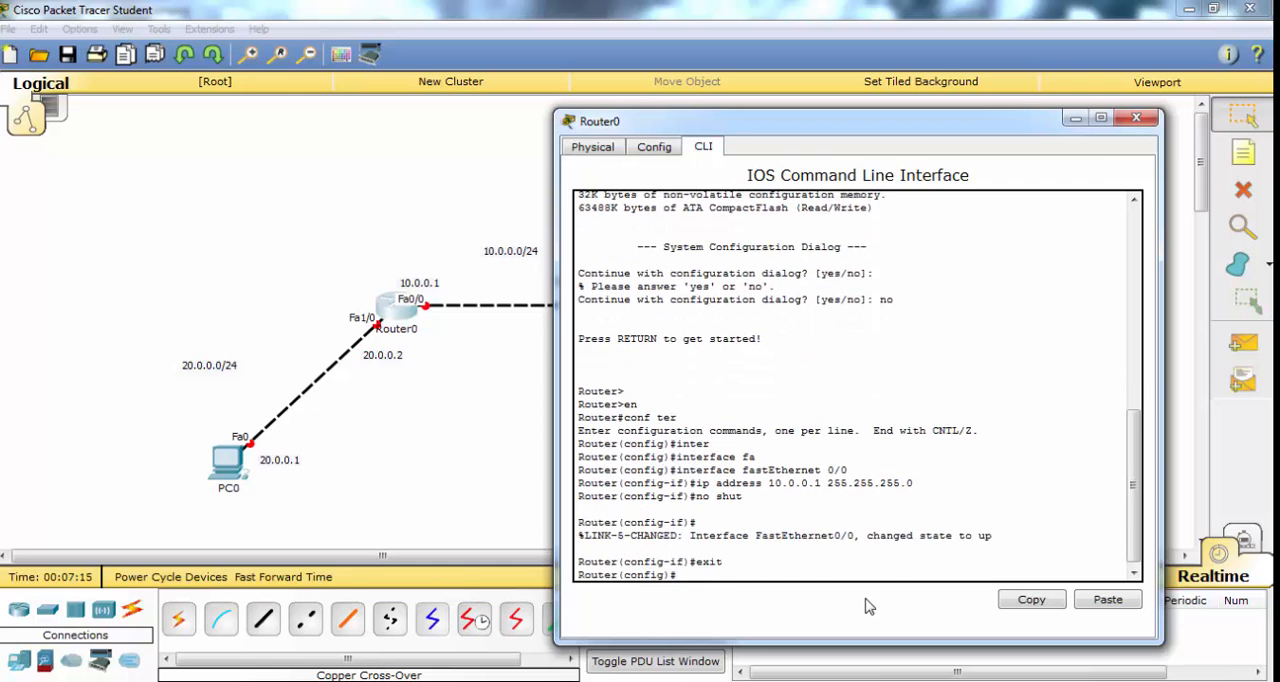
# - Try to assign IP address 20.0.0.2 with mask 255.255.255.0 from Router0's global configuration mode
pyautogui.write('ip')
pyautogui.write('address 20.0.0.2 255.255.255.0')
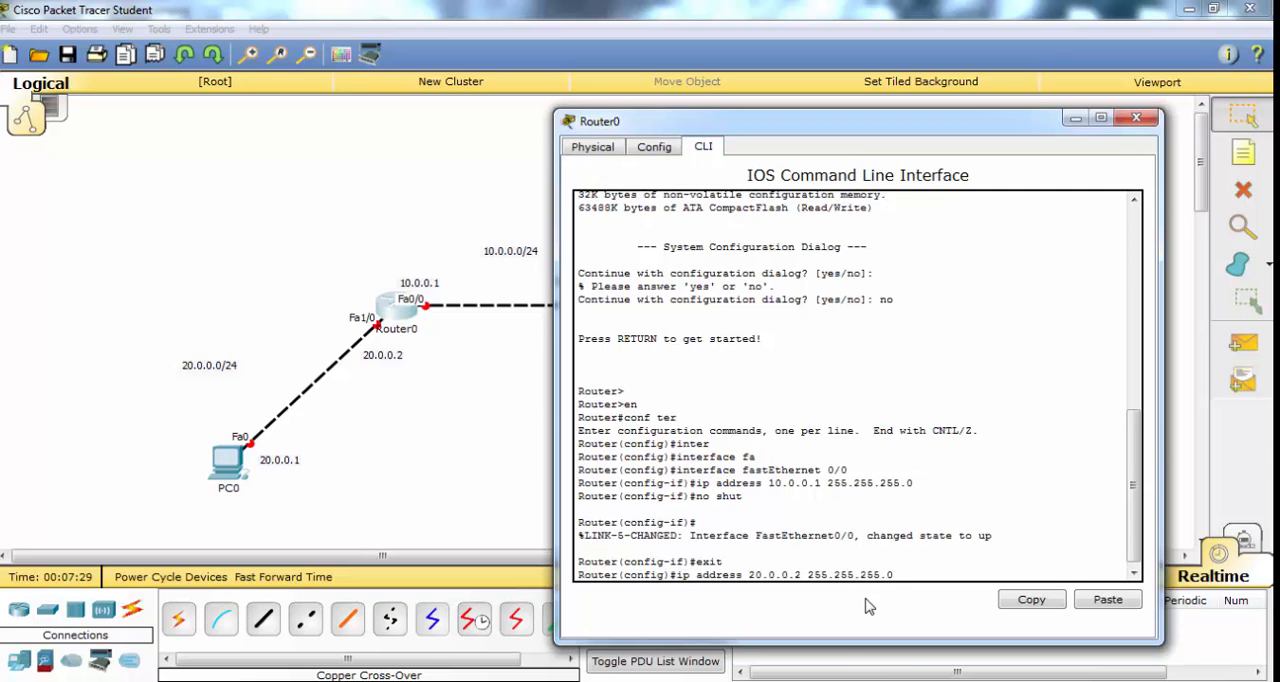
pyautogui.press('Return')
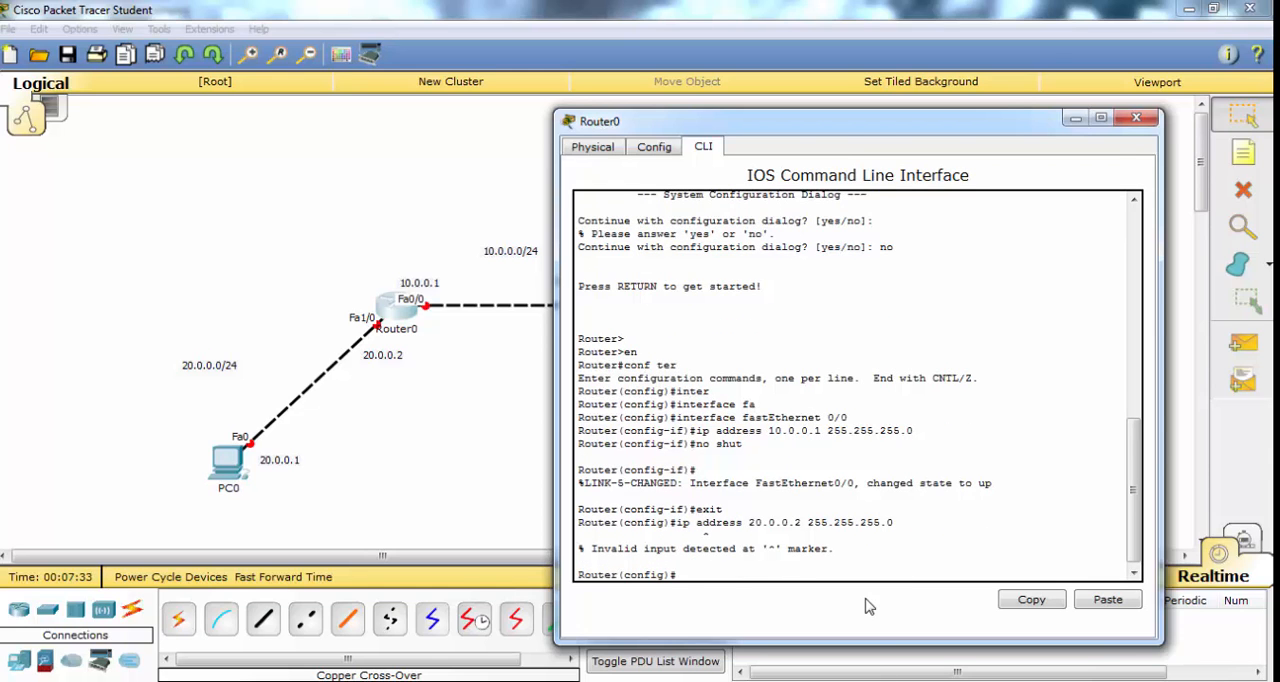
pyautogui.write('ip inter')
pyautogui.press('Tab')
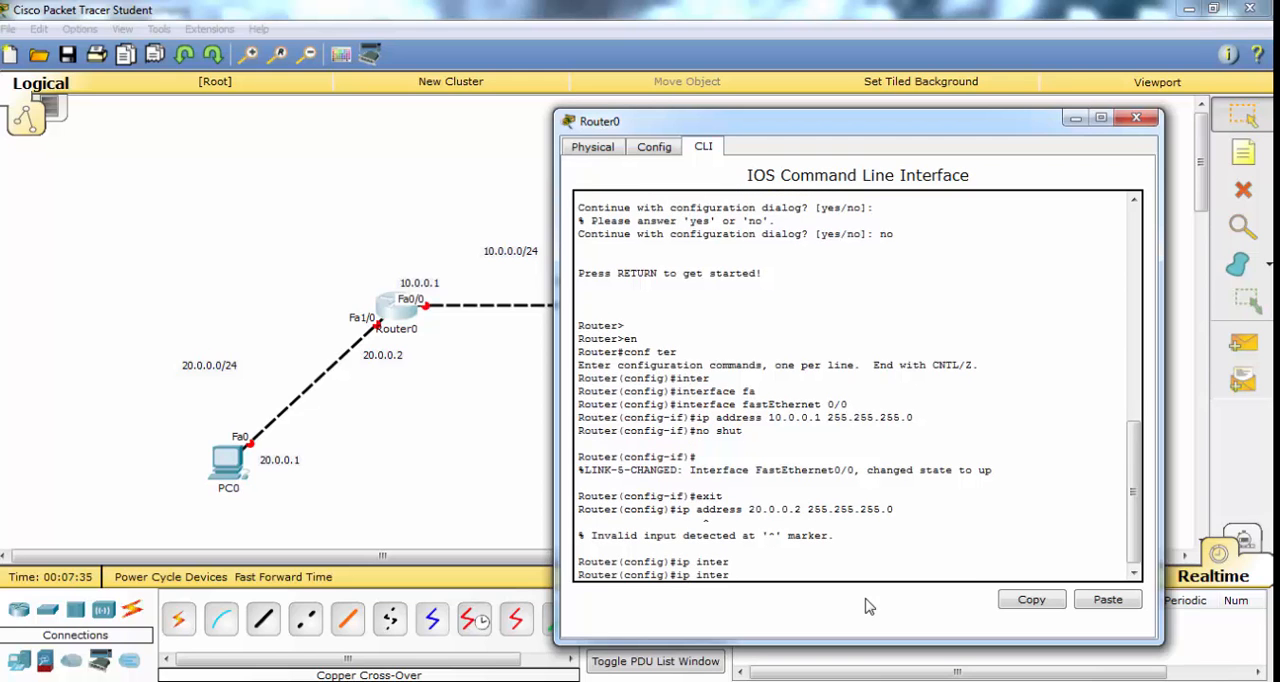
pyautogui.press('BackSpace')
pyautogui.press('BackSpace')
pyautogui.press('BackSpace')
pyautogui.press('BackSpace')
pyautogui.press('BackSpace')
# - Try to enter interface configuration mode for FastEthernet 0/1 on Router0
pyautogui.write('inter')
pyautogui.press('Tab')
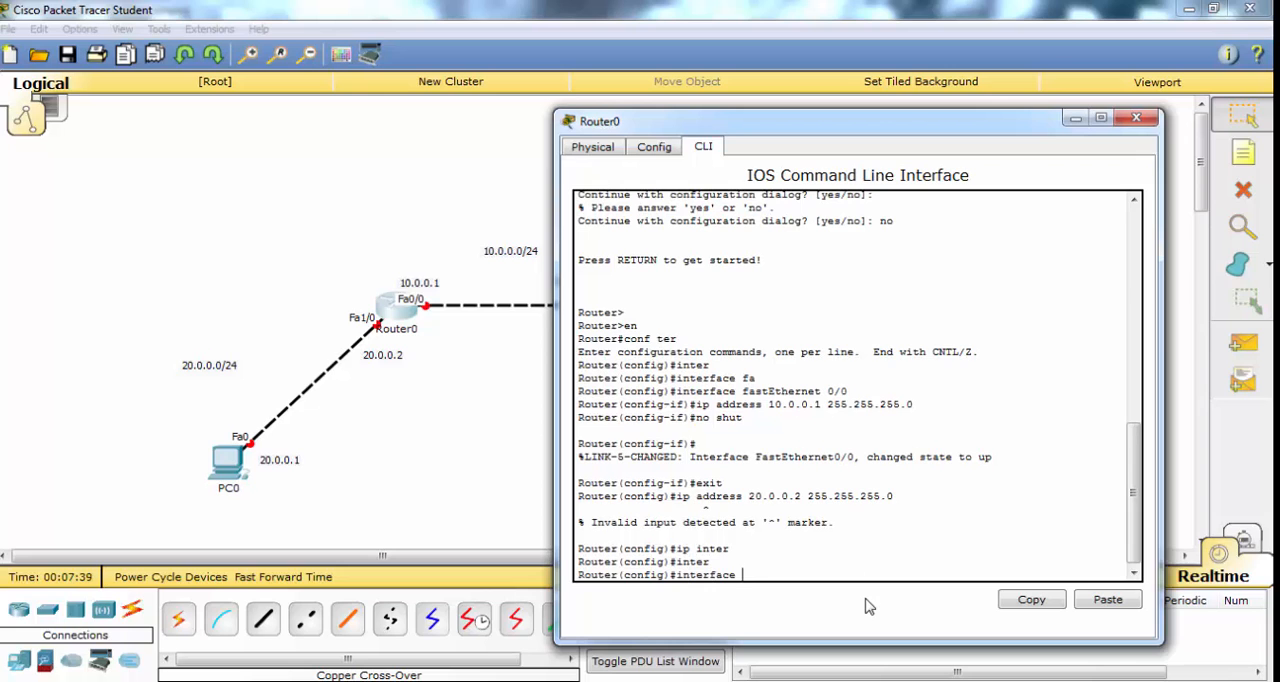
pyautogui.write('fasr')
pyautogui.press('Tab')
pyautogui.press('BackSpace')
pyautogui.press('Tab')
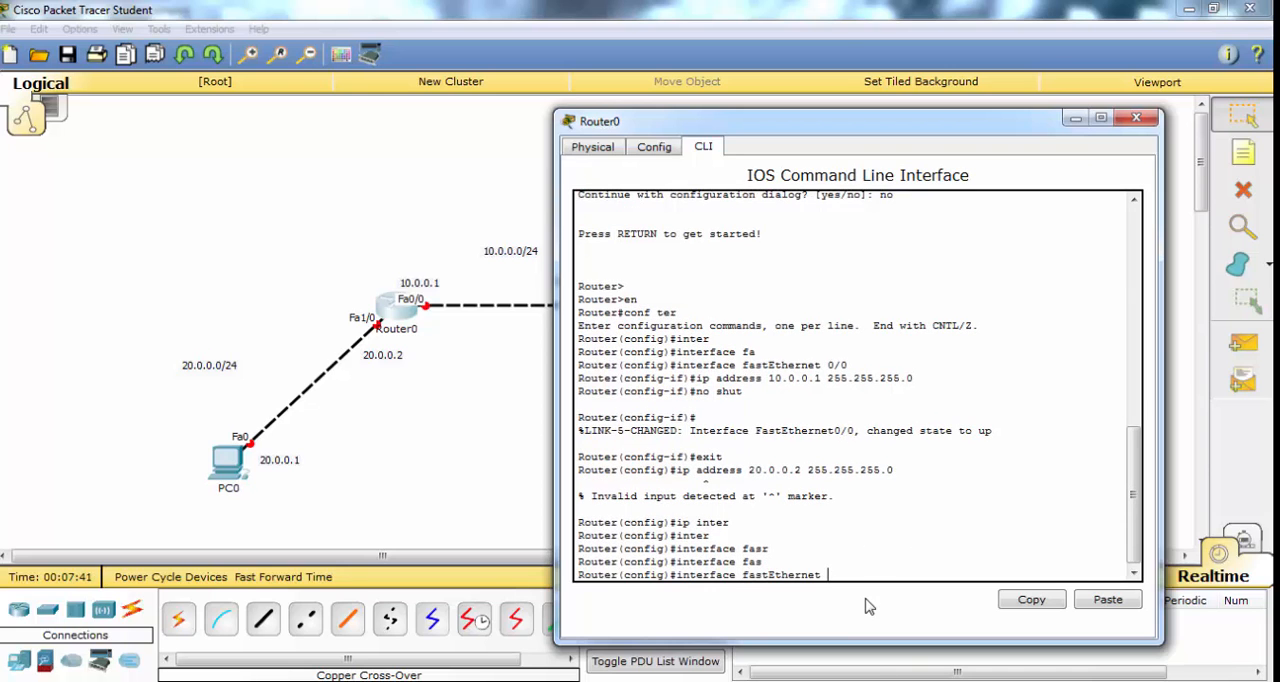
pyautogui.write('0/1')
pyautogui.press('Return')
# - Enter interface configuration for Router0's FastEthernet 1/0 and assign it IP address 20.0.0.2 with mask 255.255.255.0
pyautogui.press('Up')
pyautogui.press('BackSpace')
pyautogui.press('BackSpace')
pyautogui.press('BackSpace')
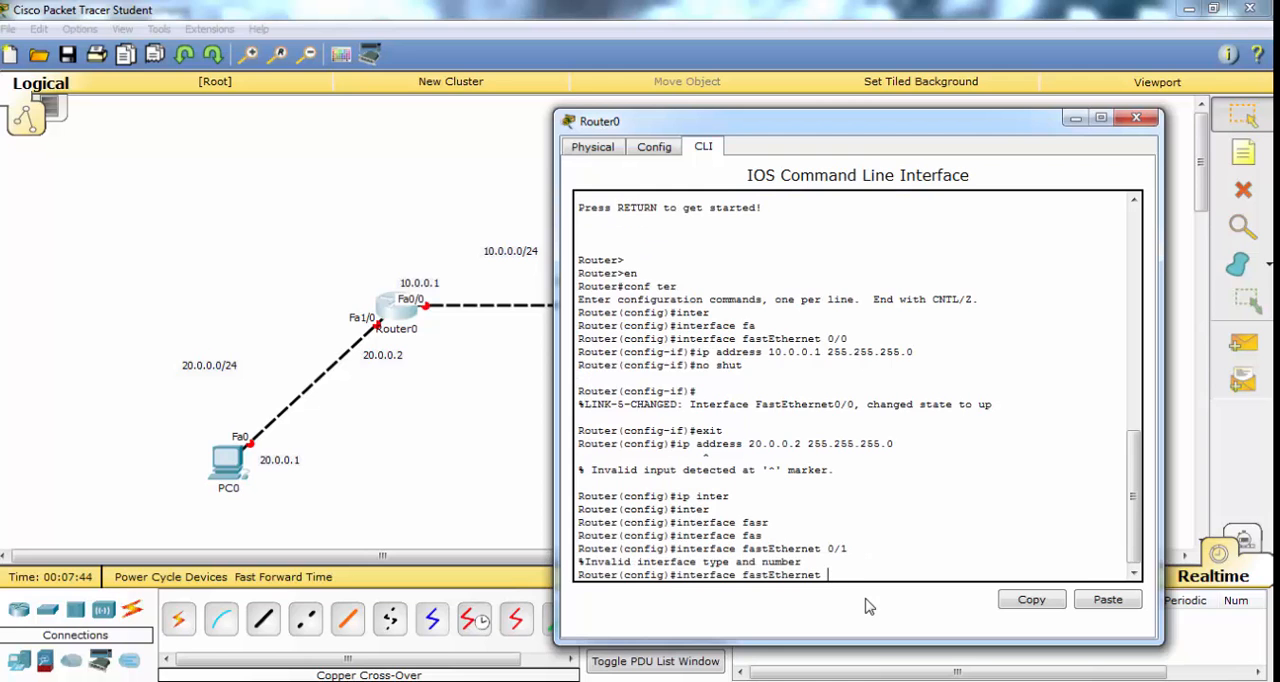
pyautogui.write('1/0')
pyautogui.press('Return')
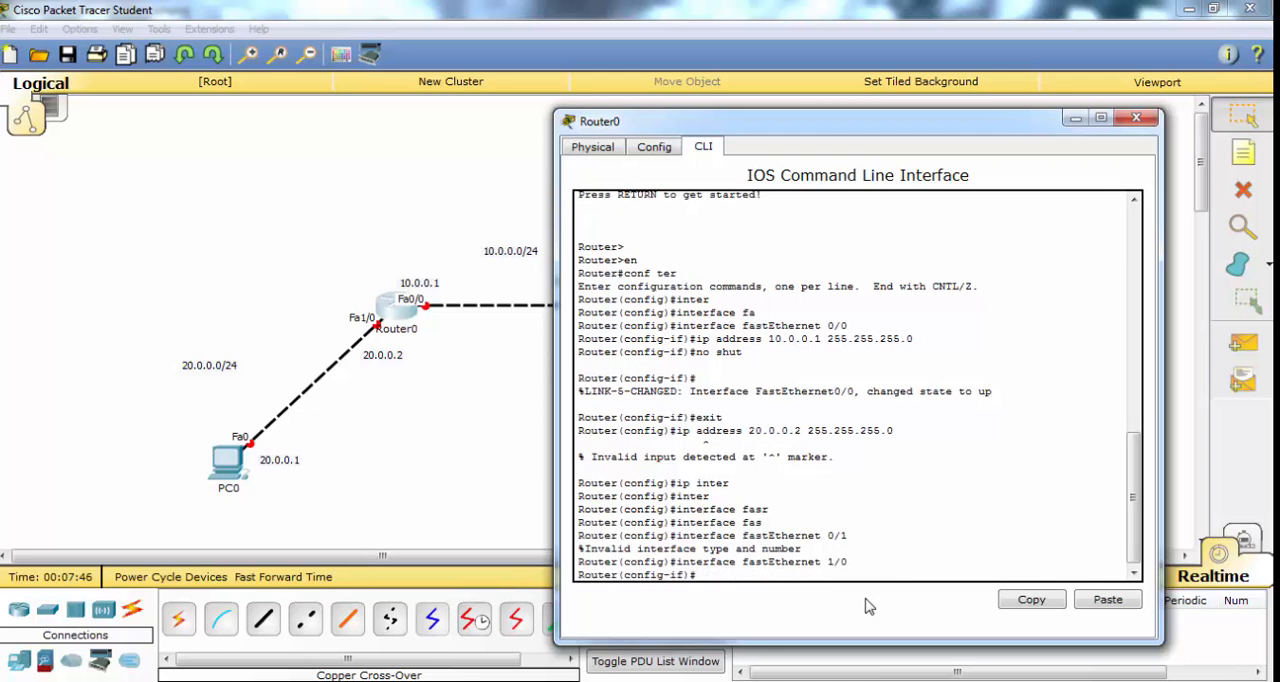
pyautogui.write('ip addres')
pyautogui.write('ss')
pyautogui.write(' 20.0.0')
pyautogui.write('.2 255.255.255.0')
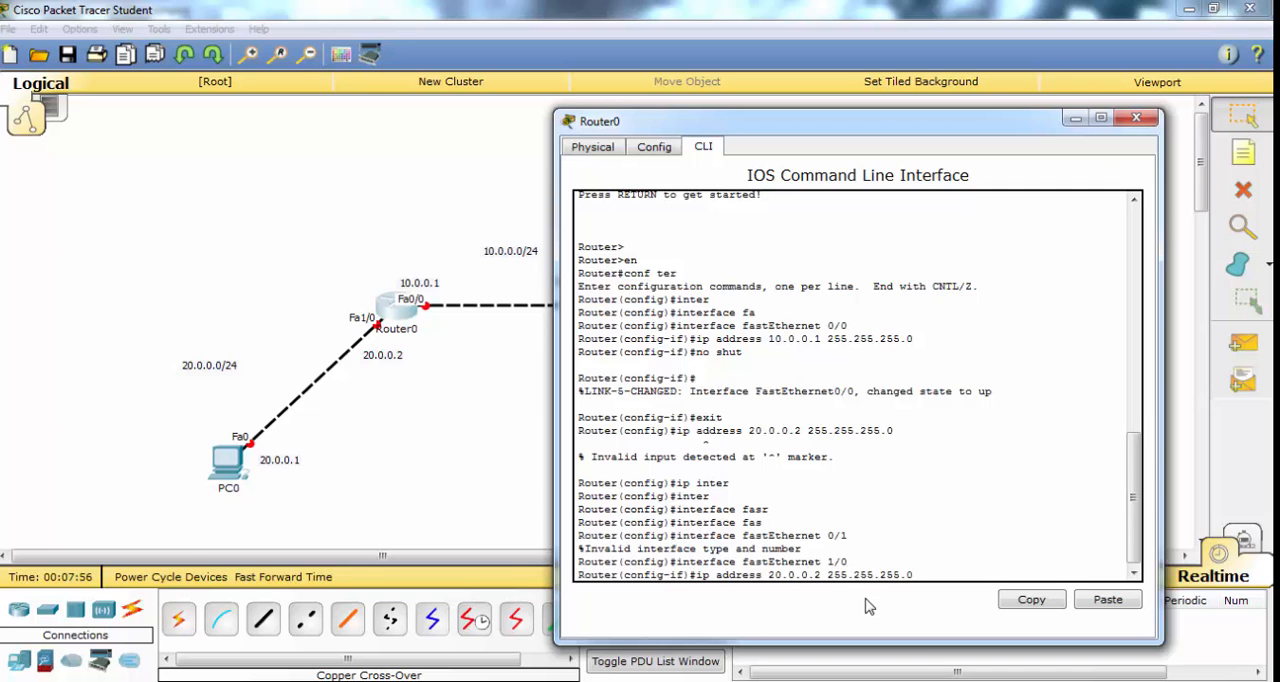
pyautogui.press('Return')
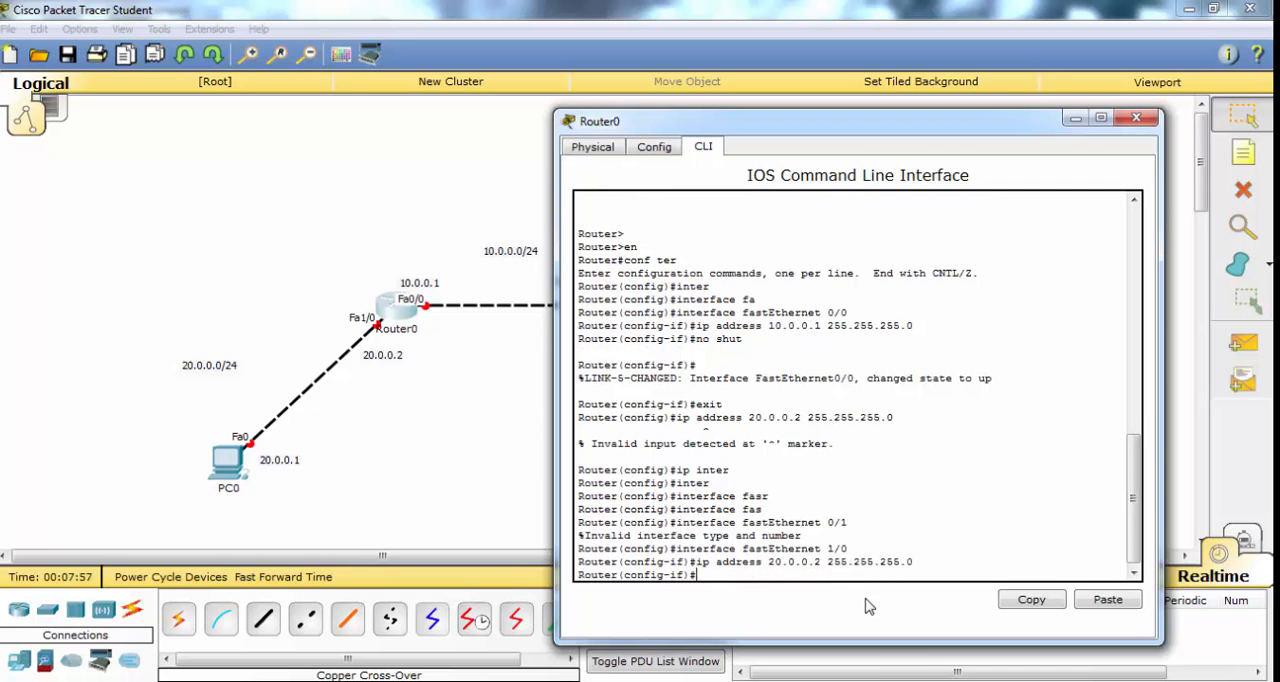
# - Enable Router0's FastEthernet 1/0 interface with no shut
pyautogui.write('nos hut')
pyautogui.press('Return')
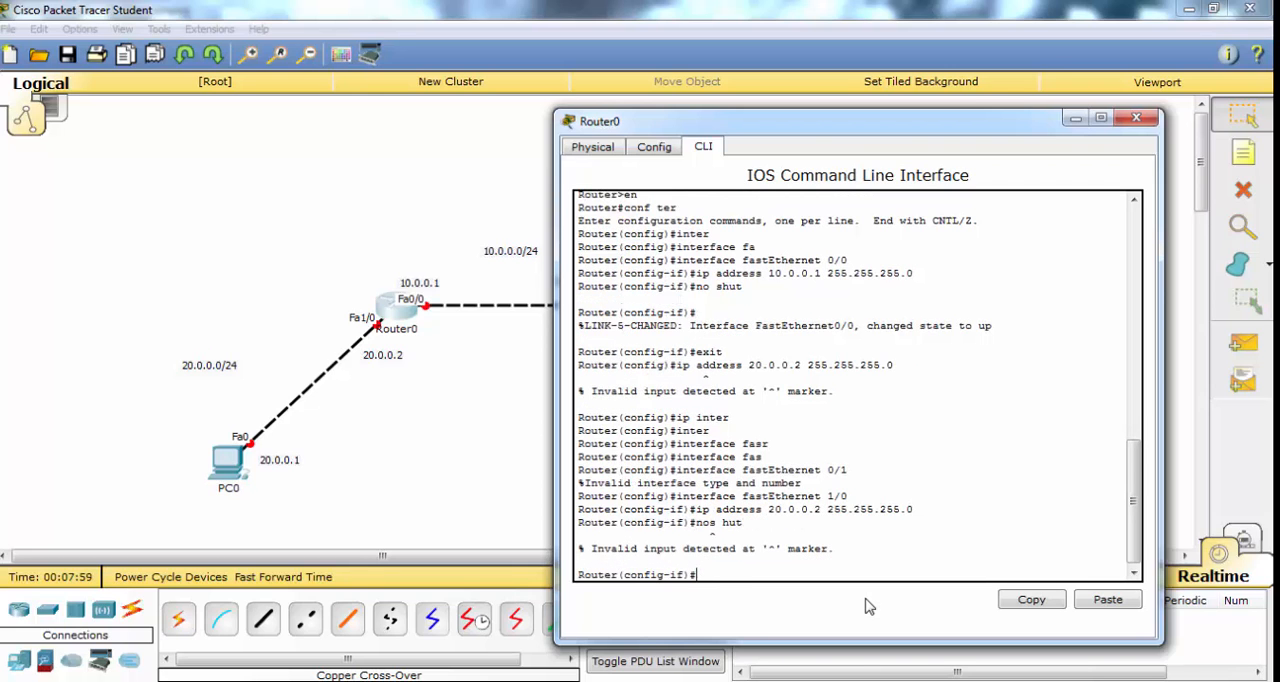
pyautogui.write('no shut')
pyautogui.press('Return')
pyautogui.press('Return')
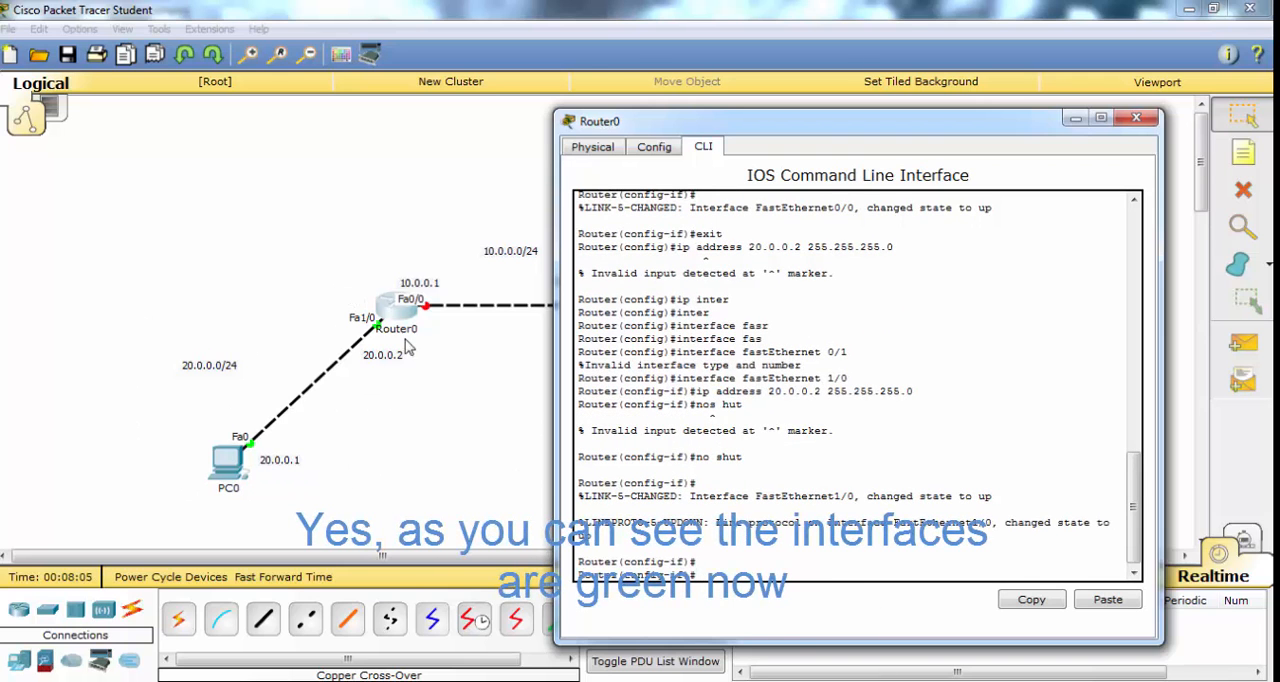
# - End Router0's interface configuration and return to privileged EXEC mode, keeping the topology in view
pyautogui.moveTo(680, 121); pyautogui.dragTo(796, 127)
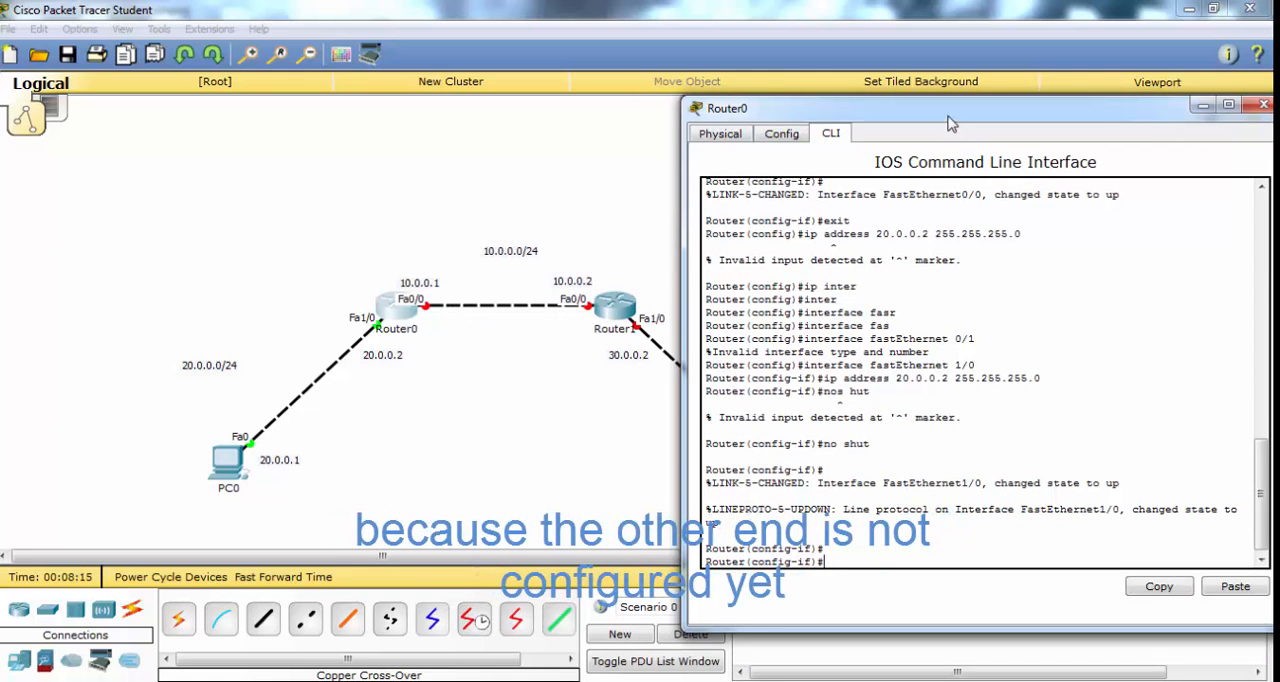
pyautogui.moveTo(950, 122); pyautogui.dragTo(802, 131)
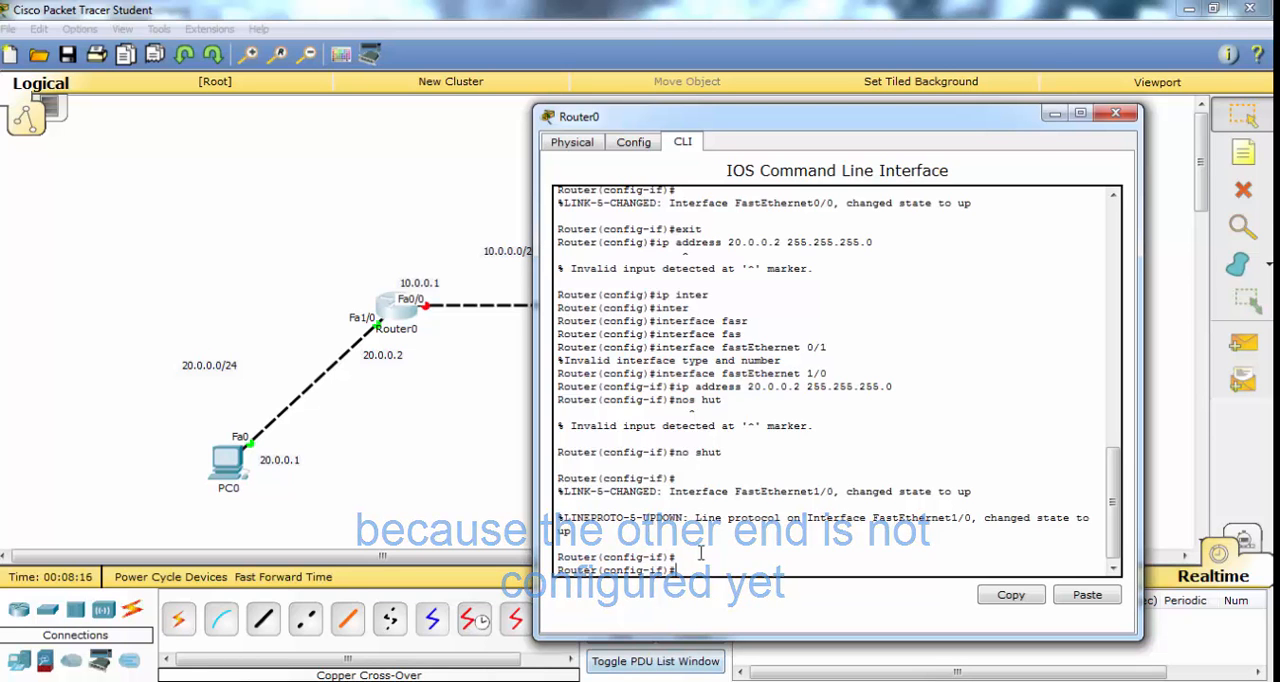
pyautogui.write('nd')
pyautogui.press('Return')
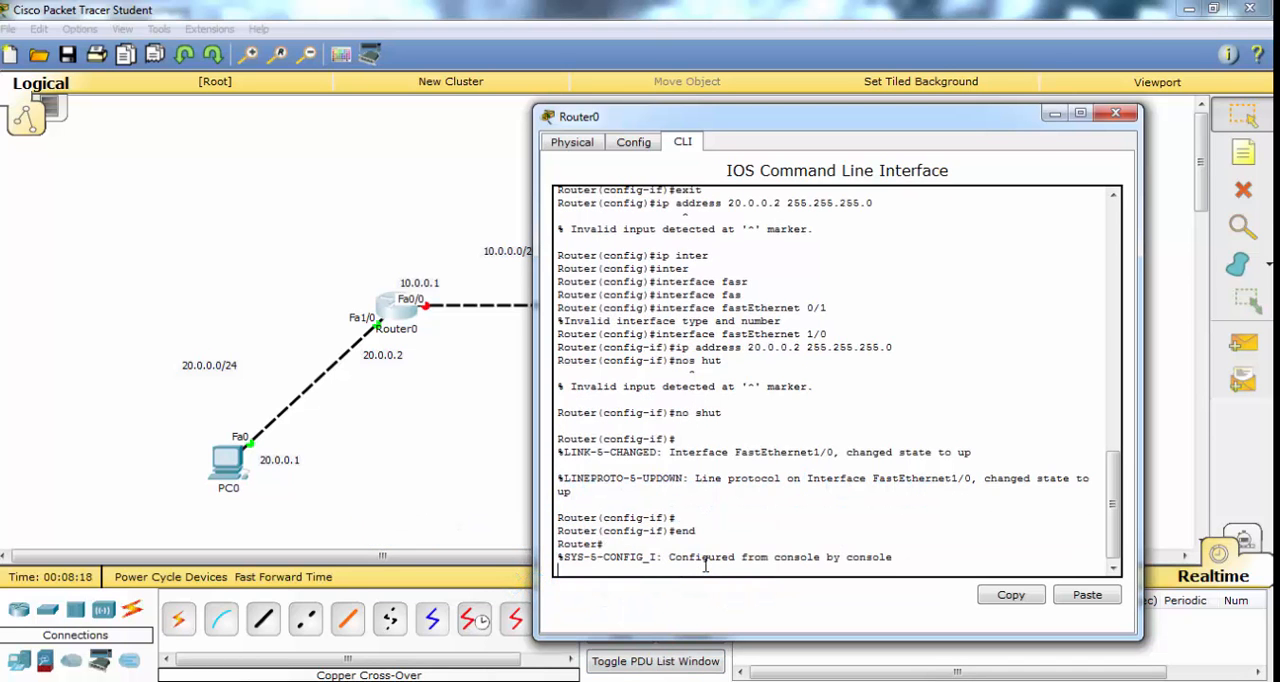
pyautogui.press('Return')
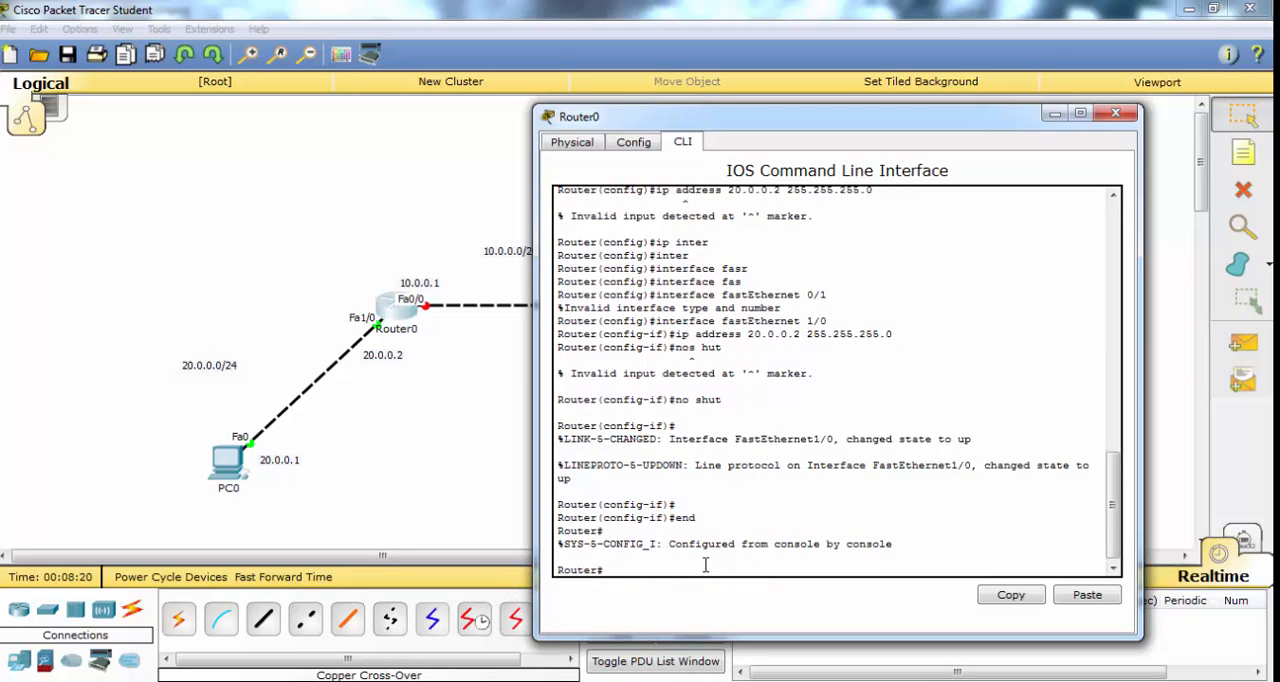
# - Save Router0's running configuration to startup-config with the default destination filename, and close the router's window
pyautogui.write('copy')
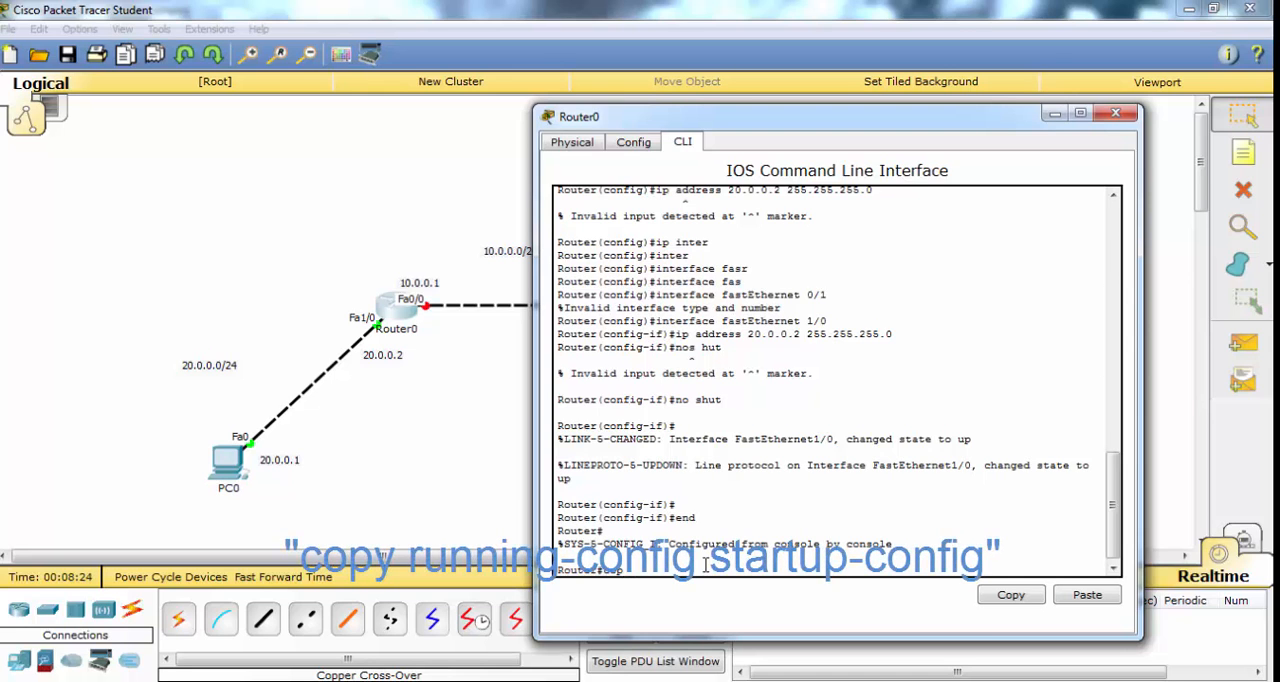
pyautogui.press('Tab')
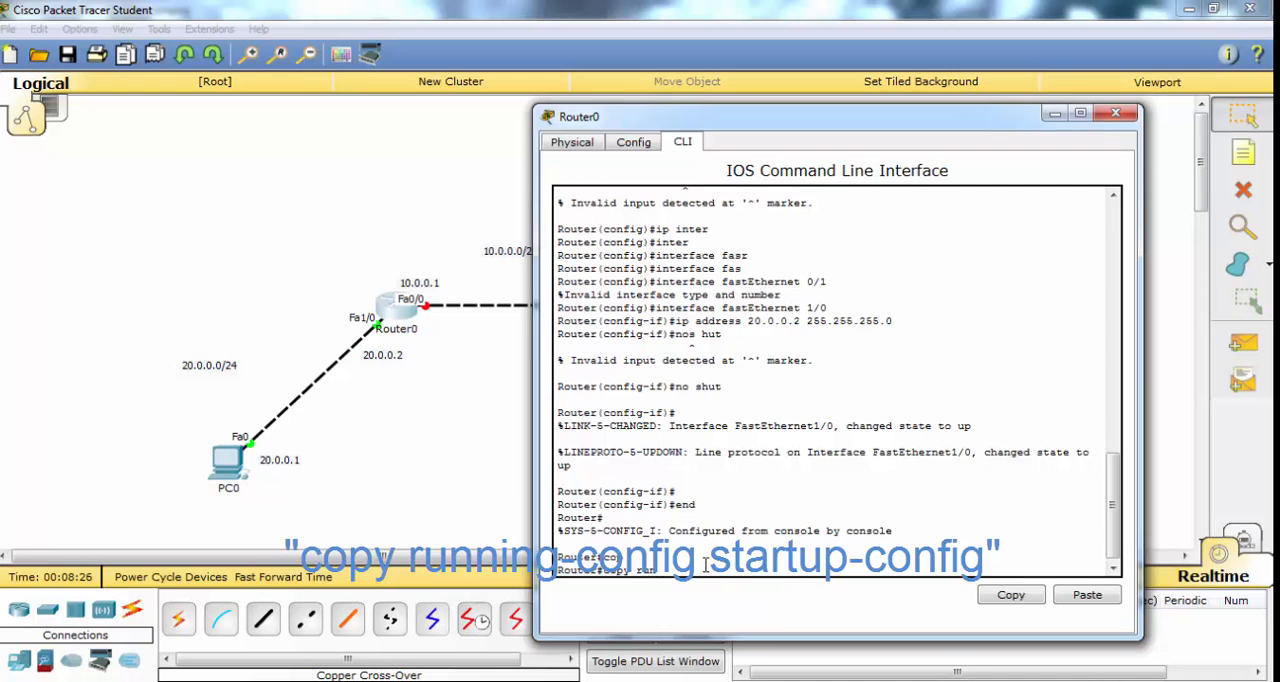
pyautogui.press('Tab')
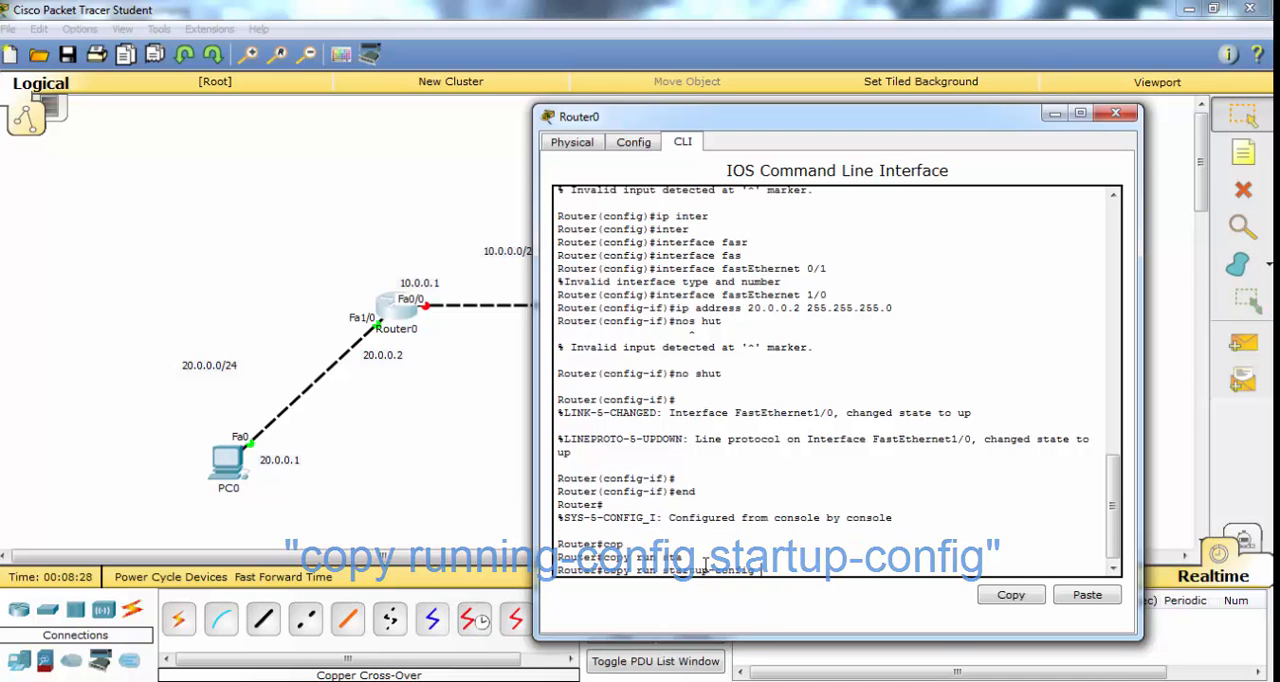
pyautogui.press('Return')
pyautogui.press('Return')
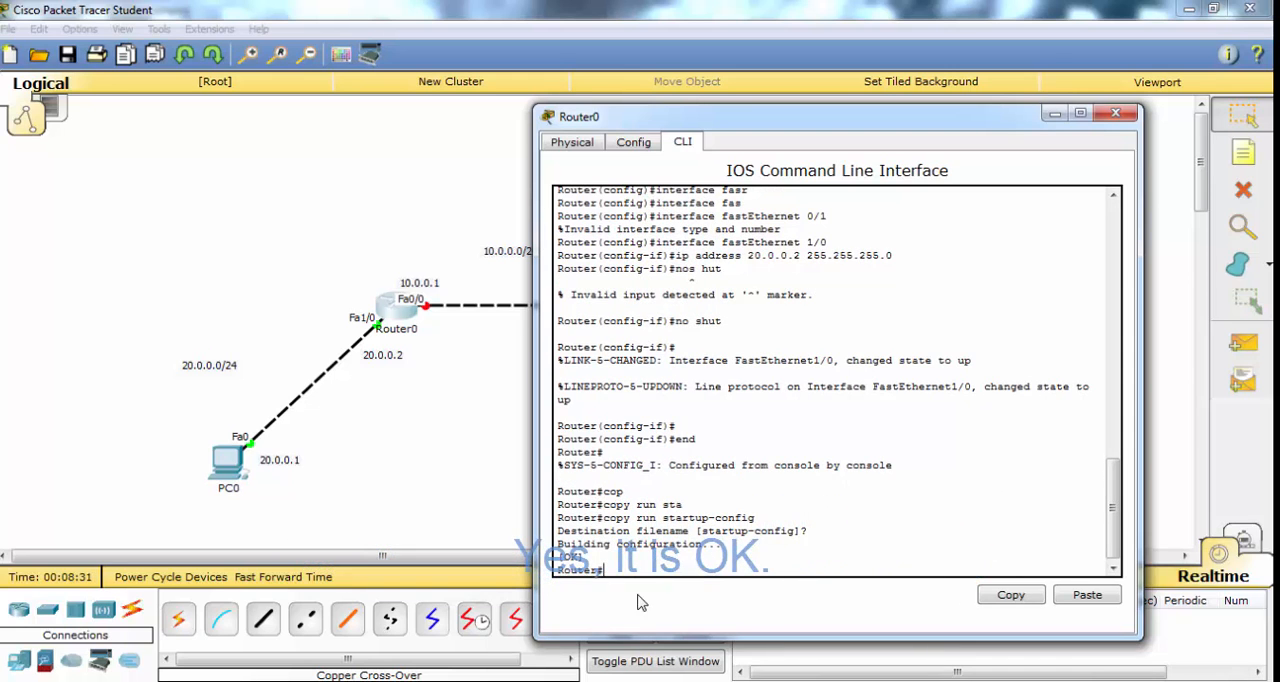
pyautogui.click(1126, 118)
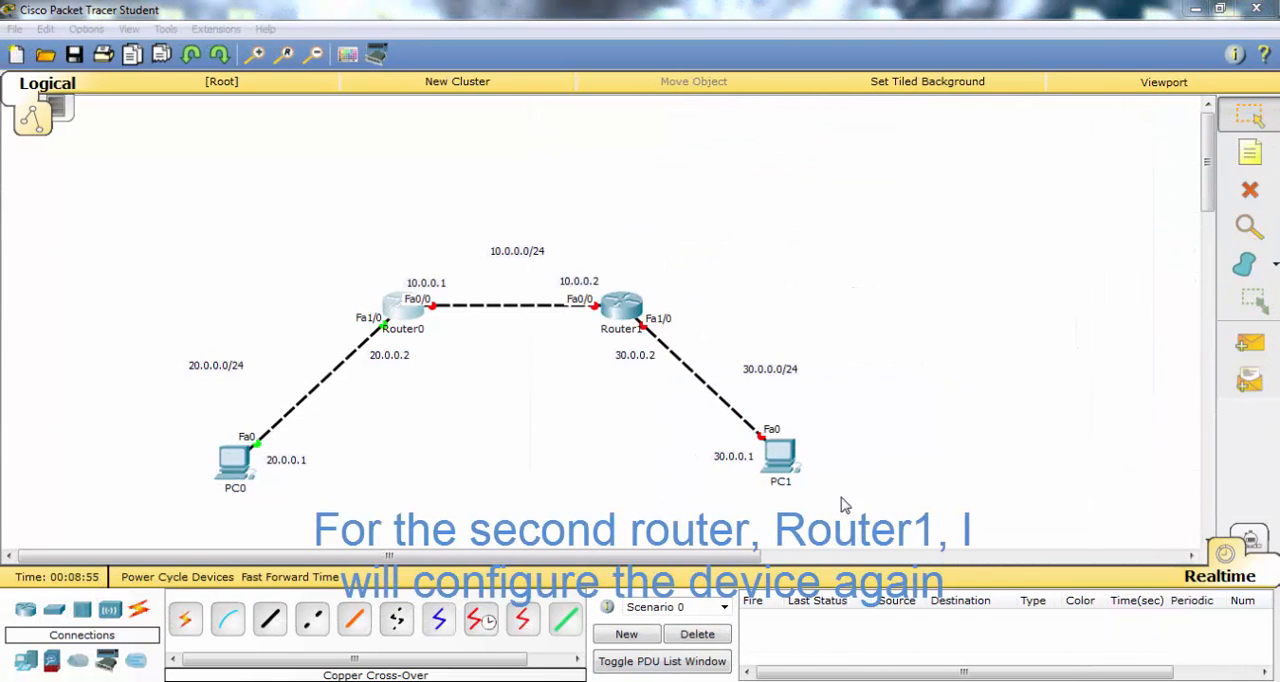
# - Open Router1's command line and answer no to the initial configuration dialog
pyautogui.click(631, 309)
pyautogui.click(493, 148)
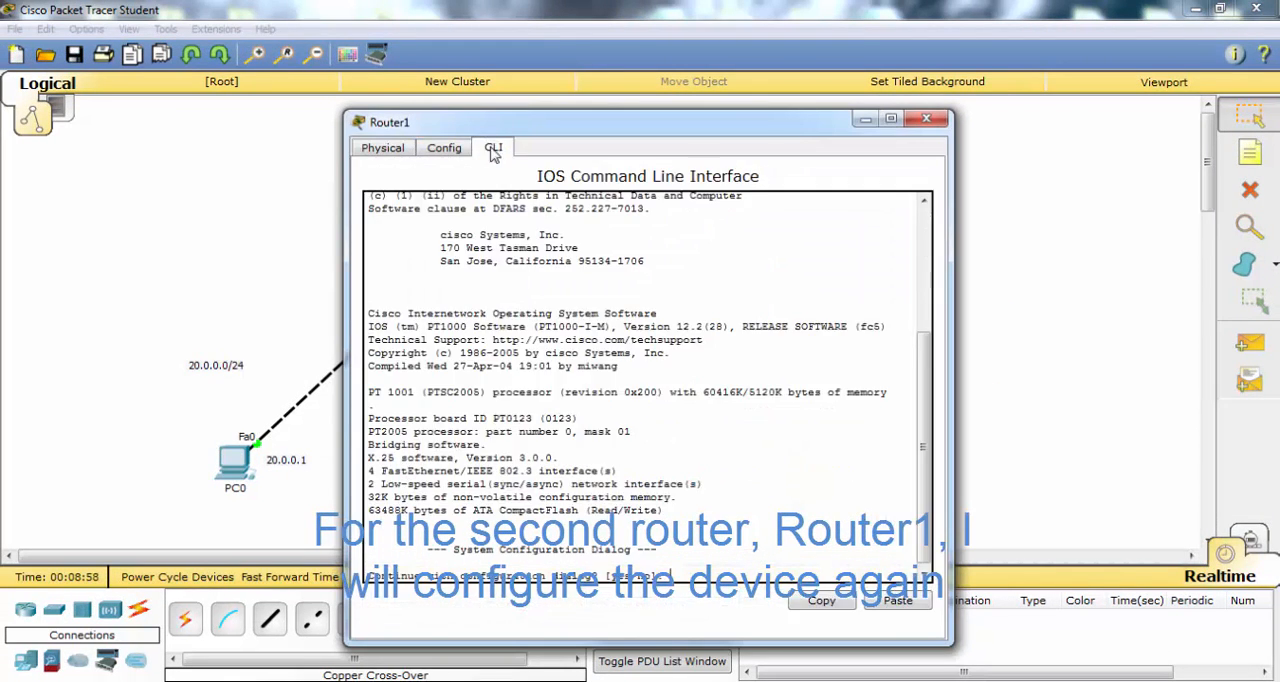
pyautogui.write('no')
pyautogui.press('Return')
pyautogui.press('Return')
pyautogui.press('Return')
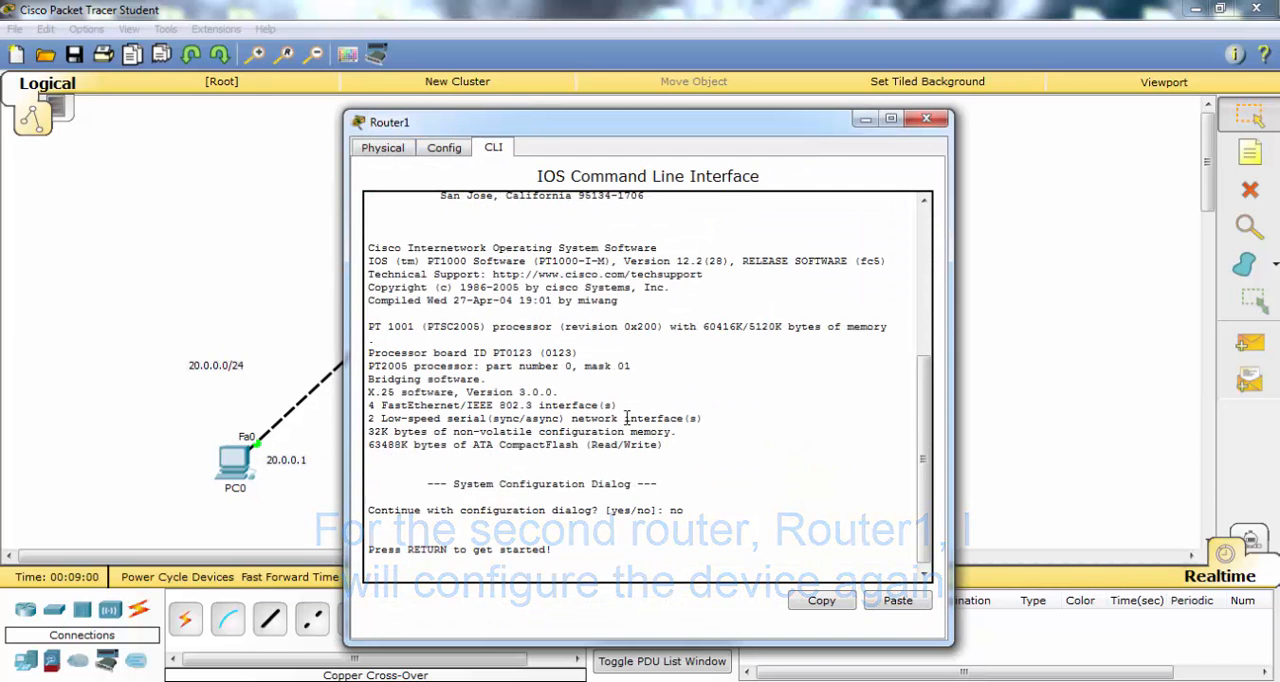
# - Enter privileged mode and then global configuration mode on Router1
pyautogui.write('en')
pyautogui.press('Return')
pyautogui.write('conf t')
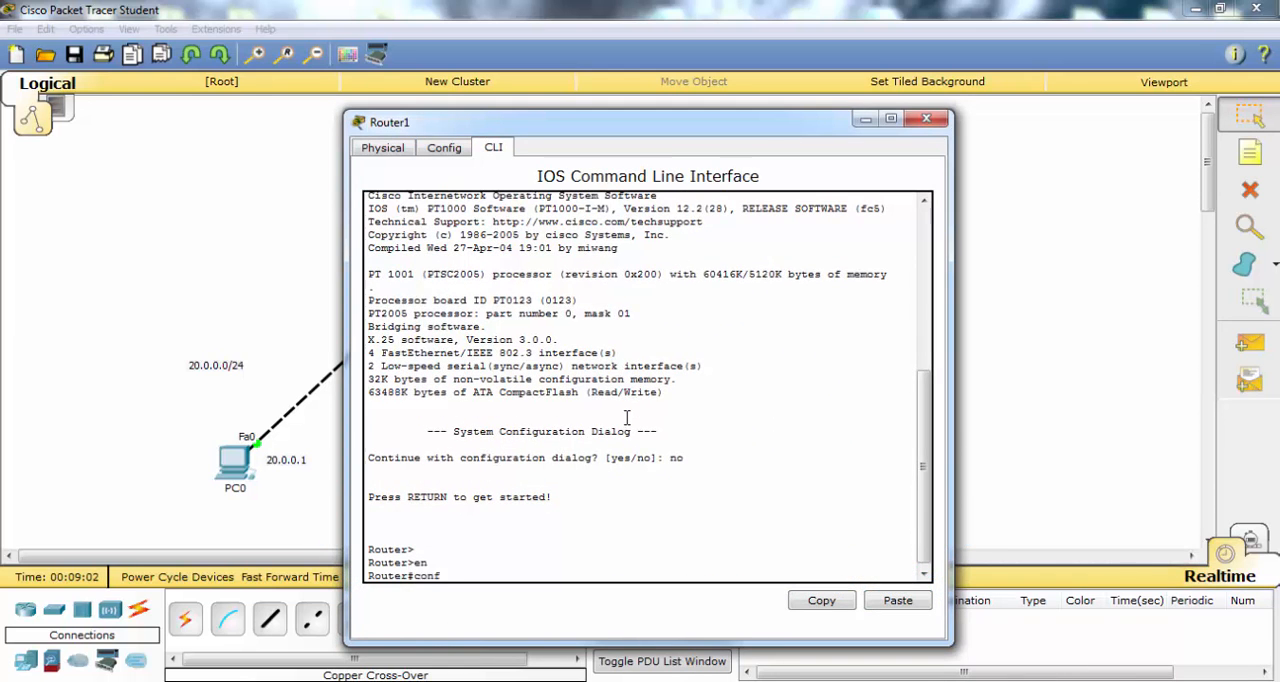
pyautogui.press('Return')
# - Enter interface configuration mode for Router1's FastEthernet 0/0
pyautogui.write('inter')
pyautogui.press('Tab')
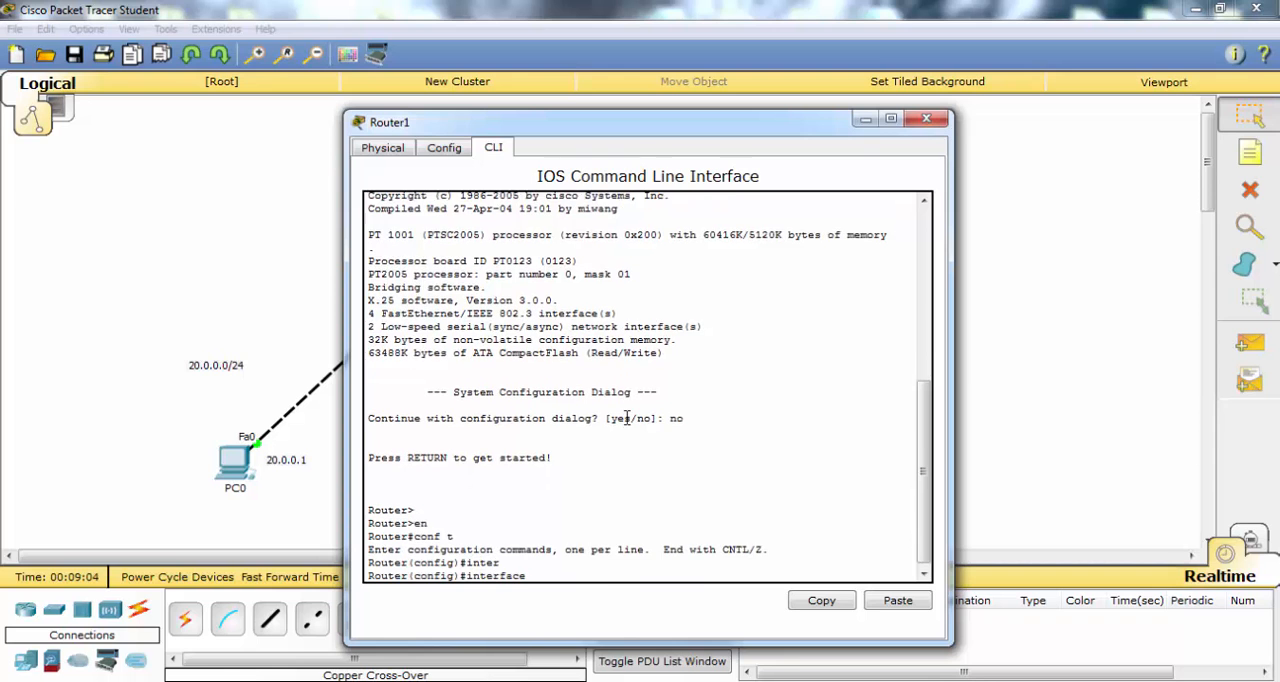
pyautogui.write('fa')
pyautogui.press('Tab')
pyautogui.press('Tab')
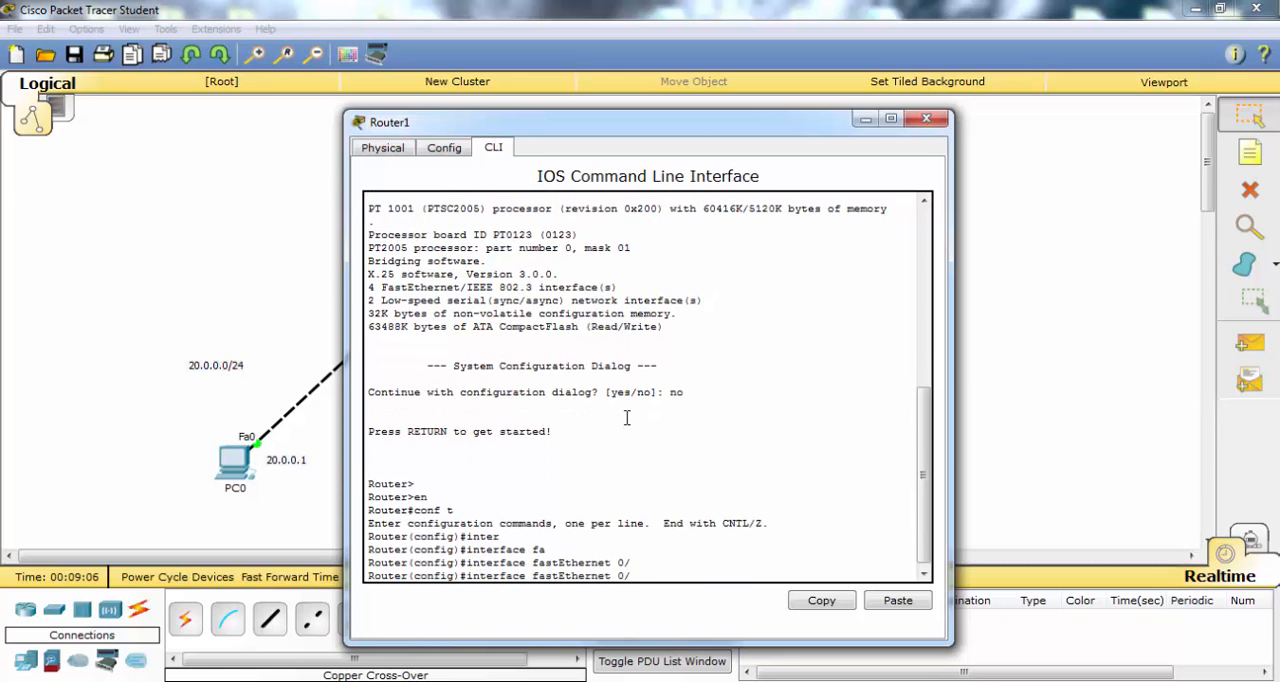
pyautogui.write('0')
pyautogui.press('Return')
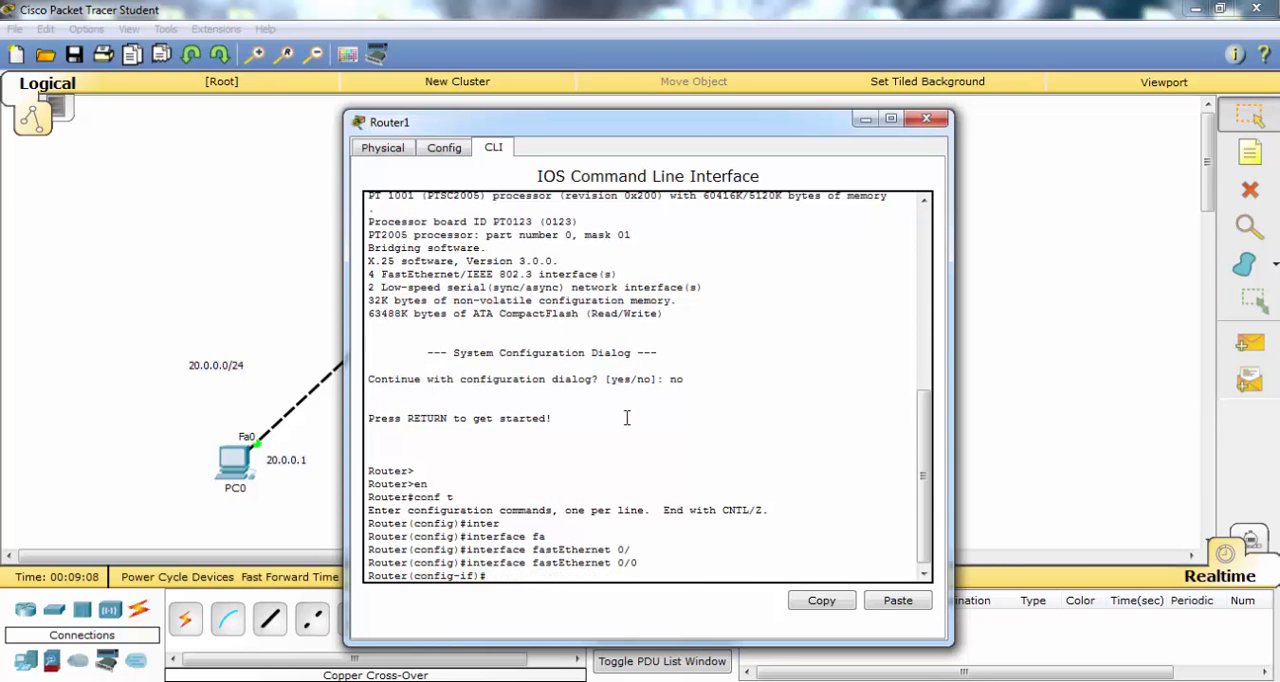
# - Assign IP address 10.0.0.2 with mask 255.255.255.0 to Router1's FastEthernet 0/0
pyautogui.write('ip add')
pyautogui.press('Tab')
pyautogui.write('10.')
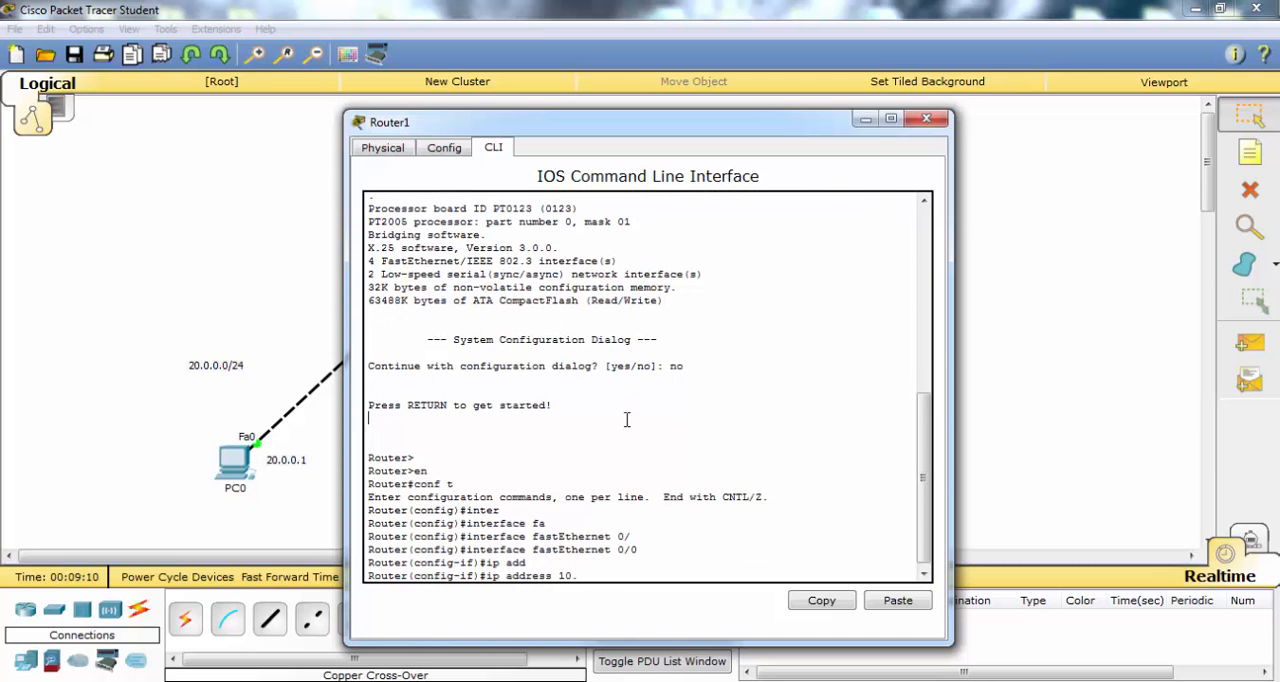
pyautogui.write('0.0.2 255.255.255.0')
pyautogui.press('Return')
# - Enable Router1's FastEthernet 0/0 with no shut and exit to global configuration mode
pyautogui.write('no sh')
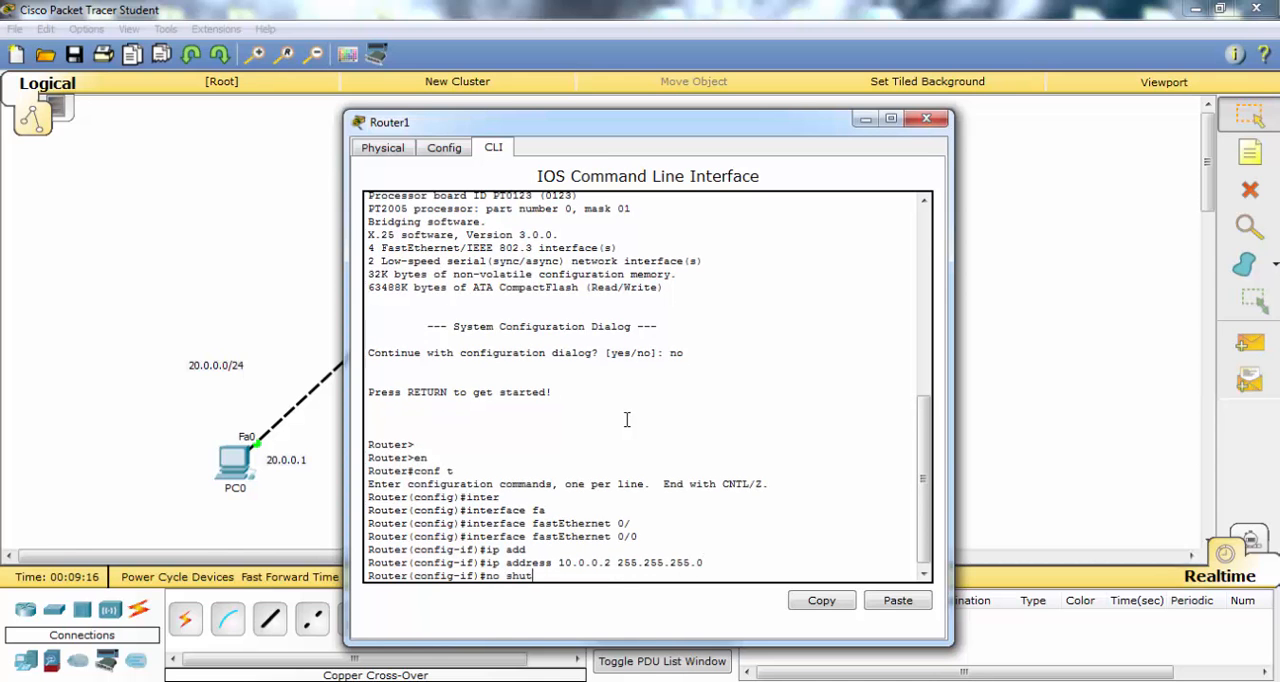
pyautogui.write('ut')
pyautogui.press('Return')
pyautogui.write('ex')
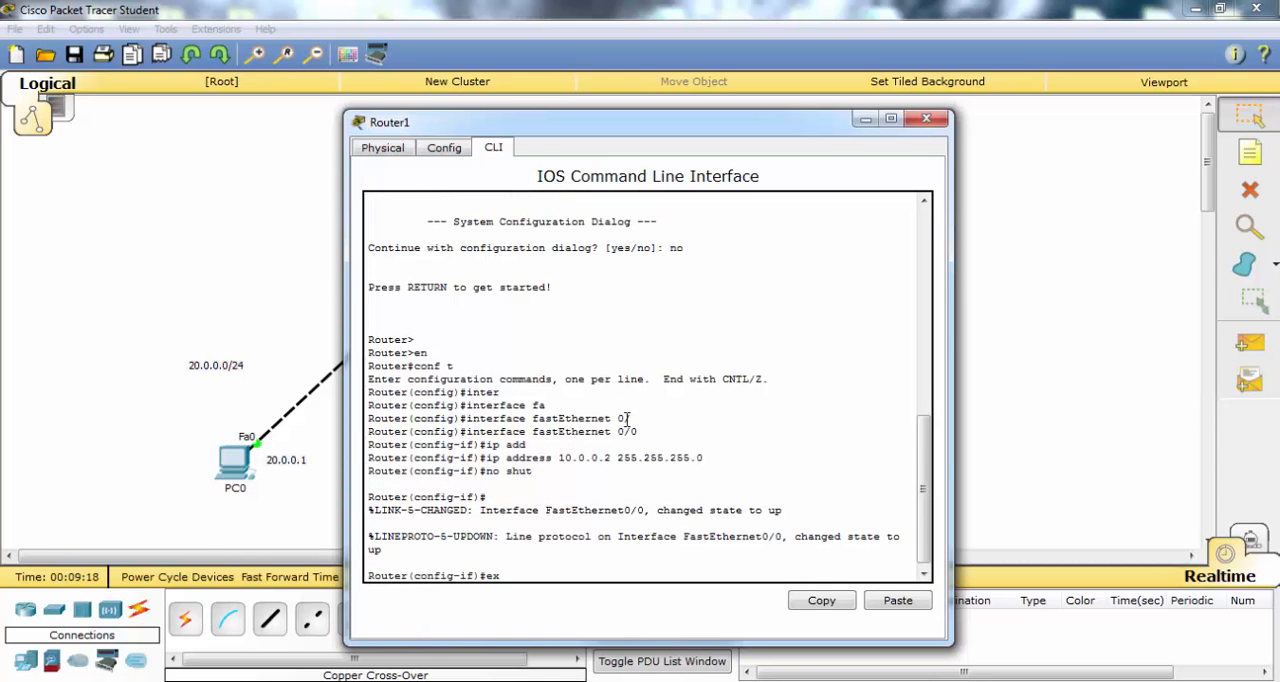
pyautogui.write('it')
pyautogui.press('Return')
pyautogui.write('ip add')
pyautogui.press('Tab')
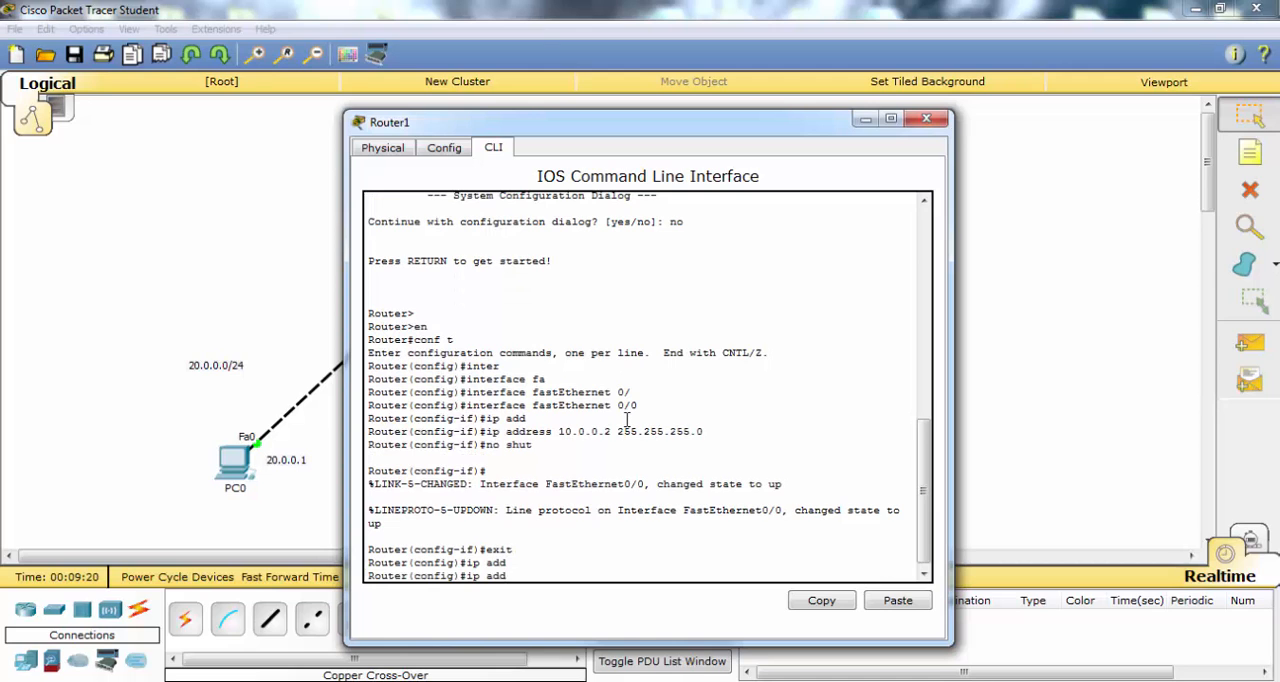
pyautogui.write('ress')
pyautogui.press('Tab')
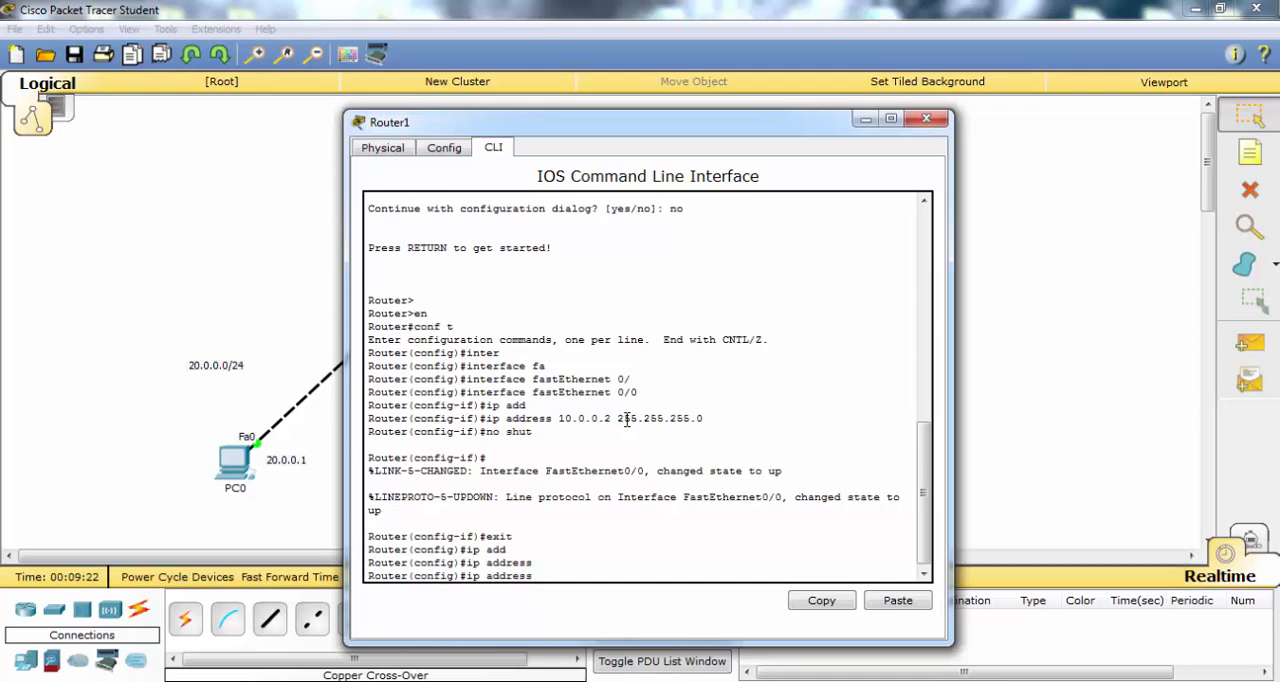
pyautogui.press('BackSpace')
pyautogui.press('BackSpace')
pyautogui.press('BackSpace')
pyautogui.press('BackSpace')
pyautogui.press('BackSpace')
pyautogui.press('BackSpace')
pyautogui.press('BackSpace')
pyautogui.press('BackSpace')
pyautogui.press('BackSpace')
pyautogui.press('BackSpace')
# - Enter interface configuration mode for Router1's FastEthernet 1/0
pyautogui.write('inter')
pyautogui.press('Tab')
pyautogui.write('fa')
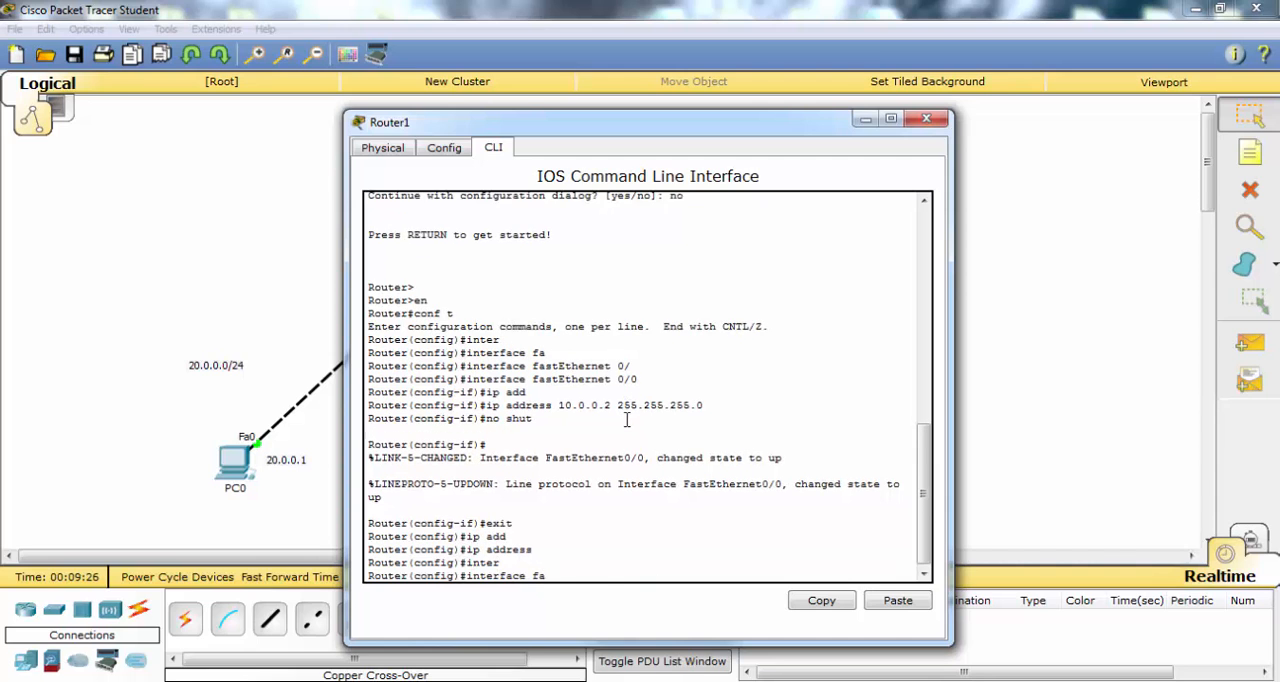
pyautogui.press('Tab')
pyautogui.write('1/0')
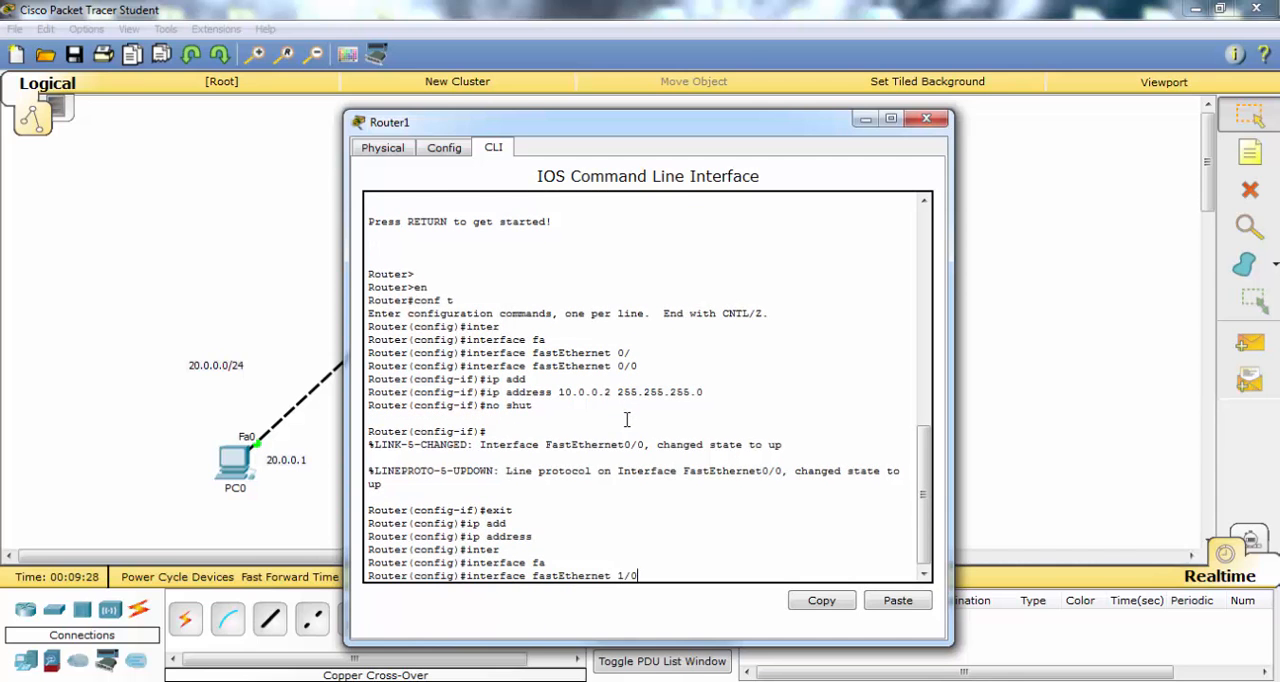
pyautogui.press('Return')
# - Assign IP address 30.0.0.2 with mask 255.255.255.0 to Router1's FastEthernet 1/0
pyautogui.write('ip')
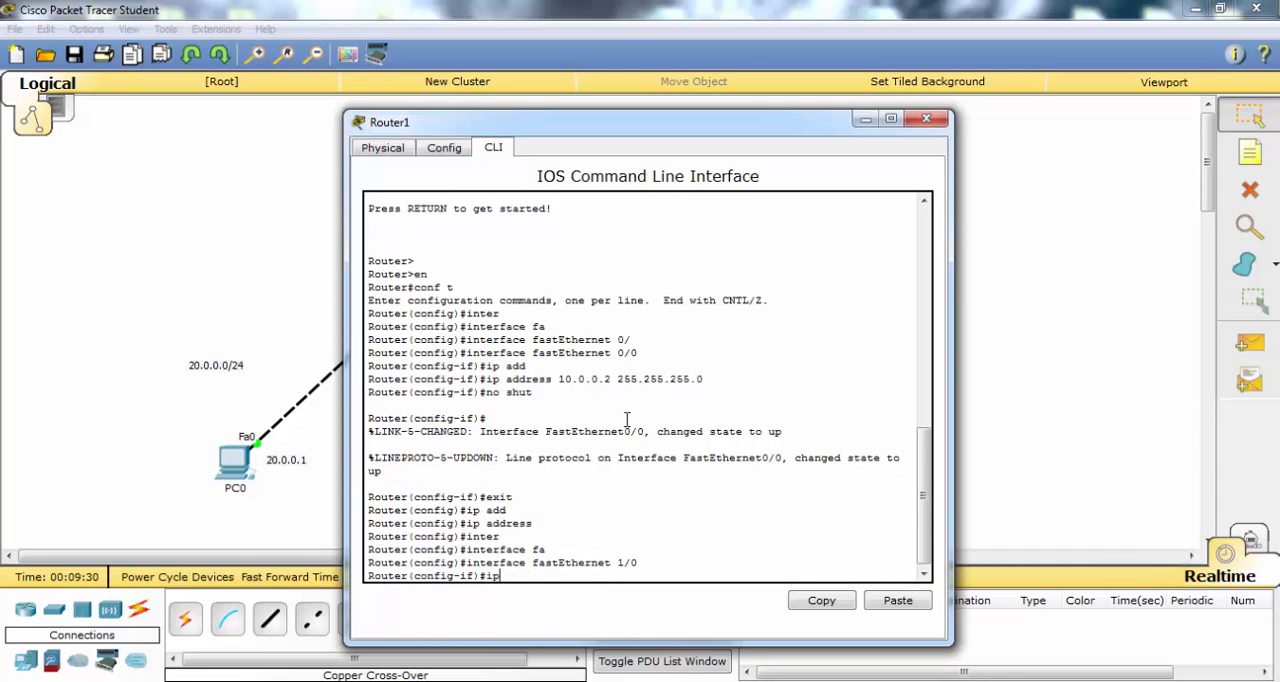
pyautogui.write(' ad')
pyautogui.press('Tab')
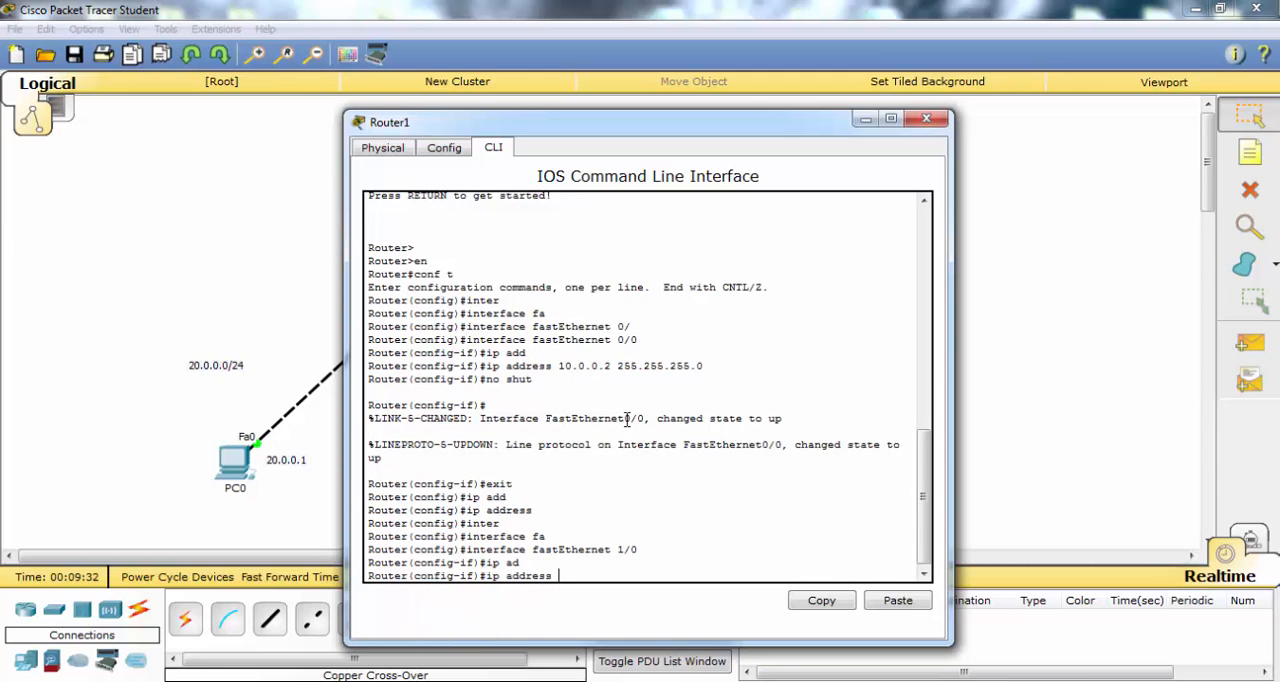
pyautogui.write('30.0.0.2 255.255.255.0')
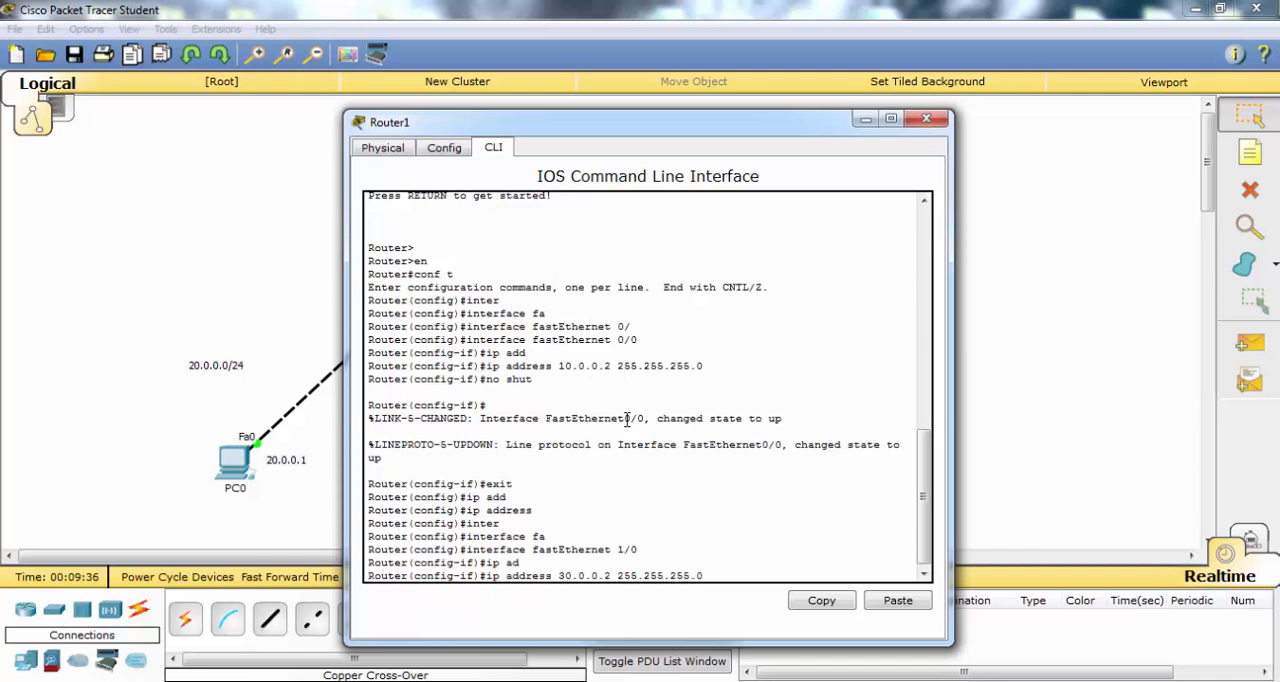
pyautogui.press('Return')
# - Enable Router1's FastEthernet 1/0 with no shut and end configuration, returning to privileged EXEC mode
pyautogui.write('no shut')
pyautogui.press('Return')
pyautogui.press('Return')
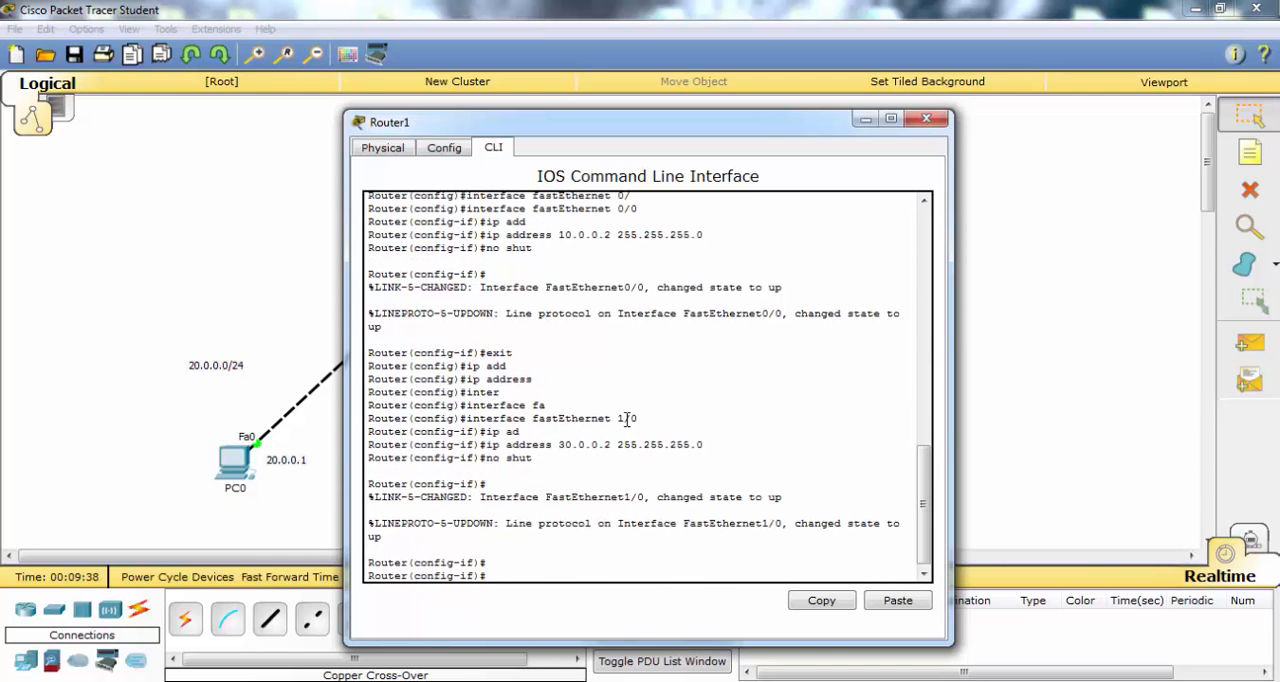
pyautogui.write('ennd')
pyautogui.press('Return')
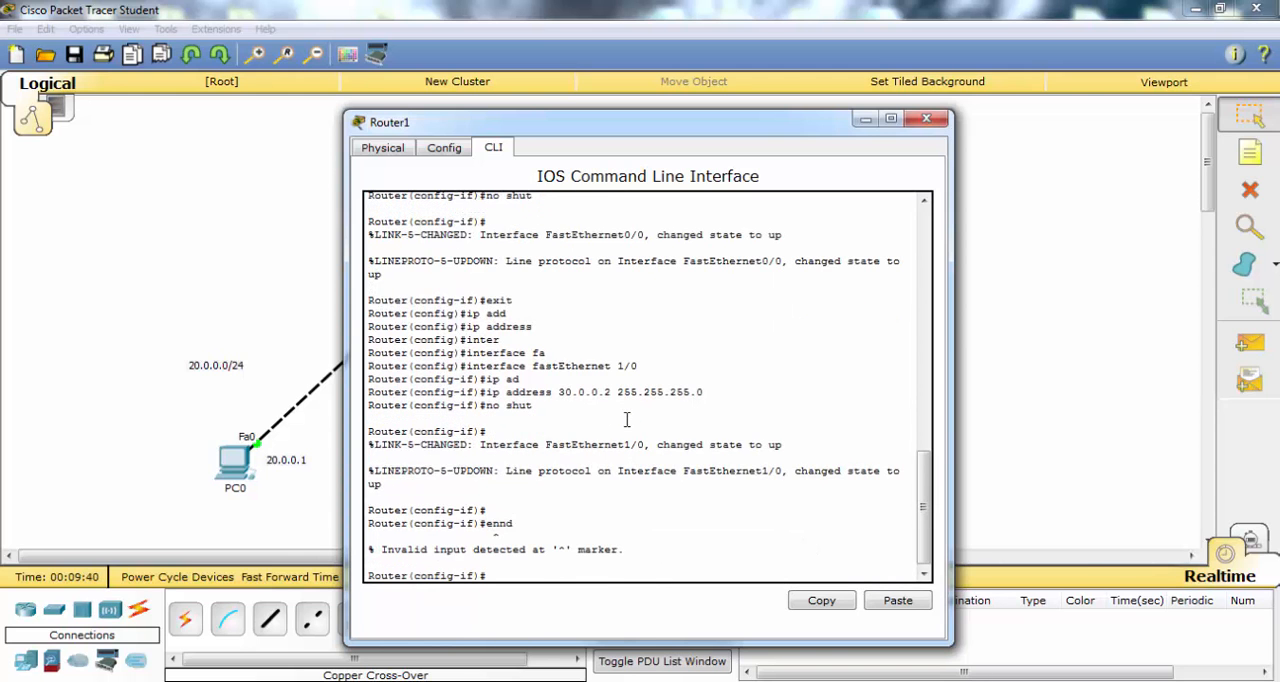
pyautogui.write('end')
pyautogui.press('Return')
pyautogui.press('Return')
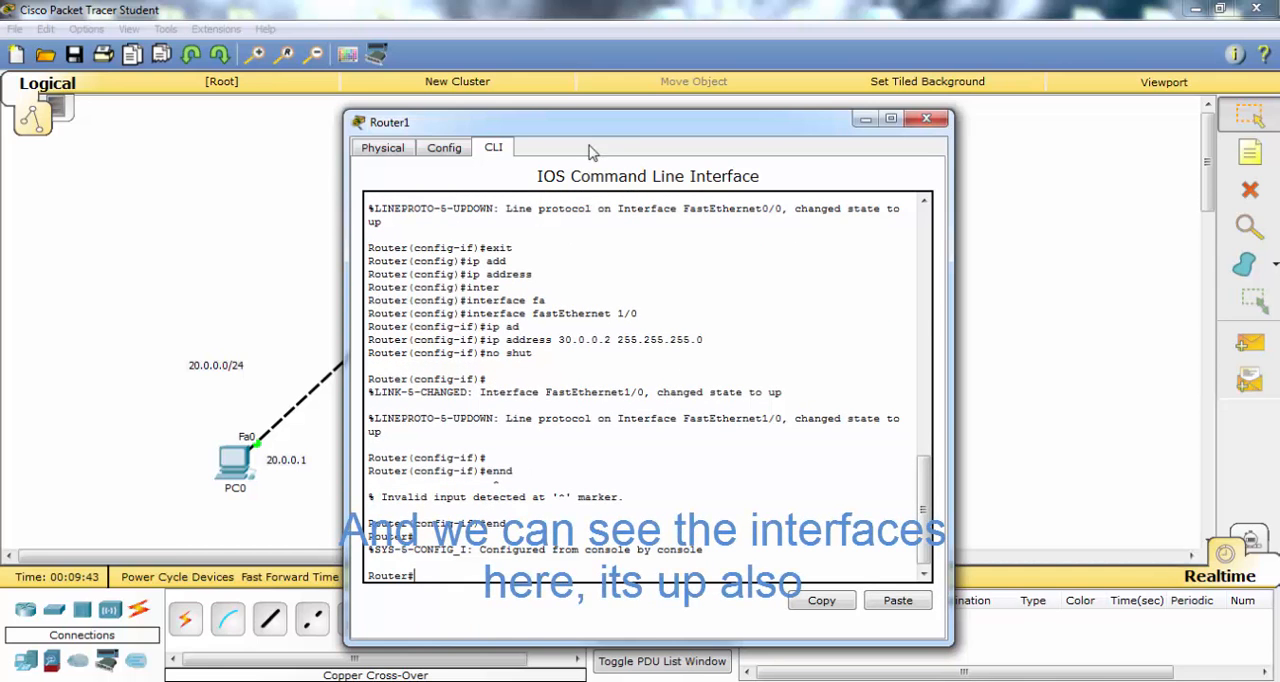
# - Check the status of Router1's interfaces with show ip int brief, moving its window clear of Router0
pyautogui.moveTo(587, 112); pyautogui.dragTo(784, 70)
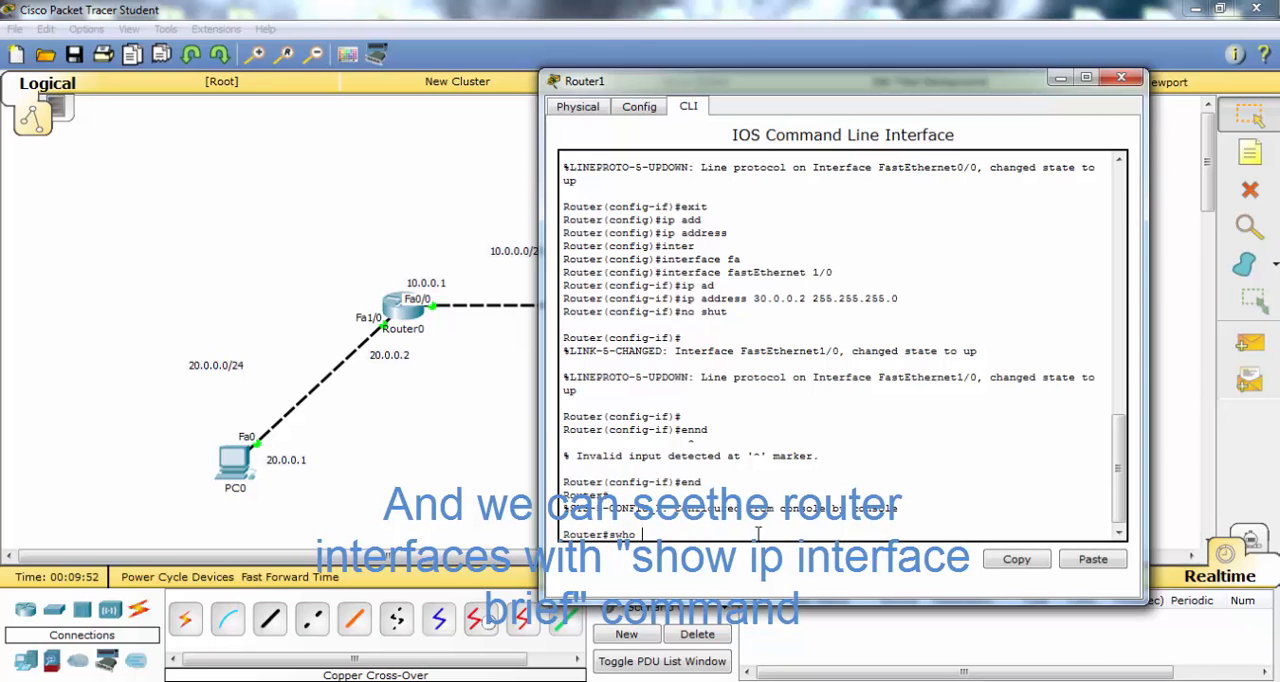
pyautogui.write('p int br')
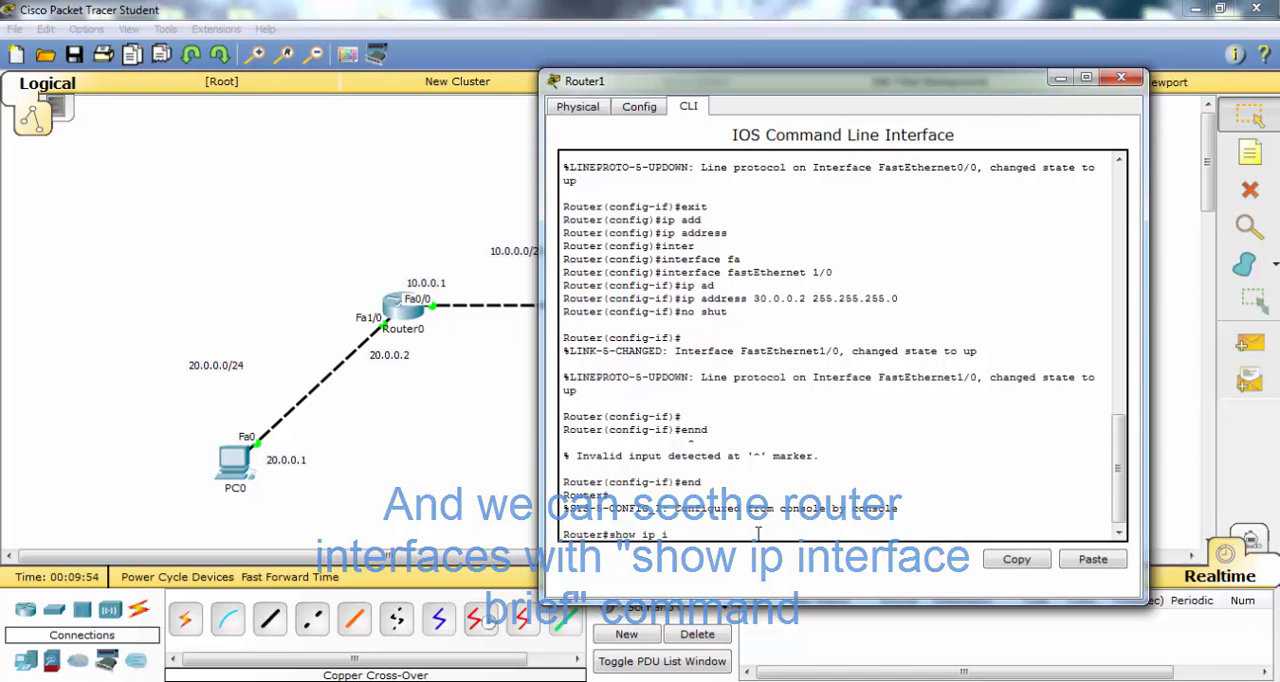
pyautogui.press('Tab')
pyautogui.press('Return')
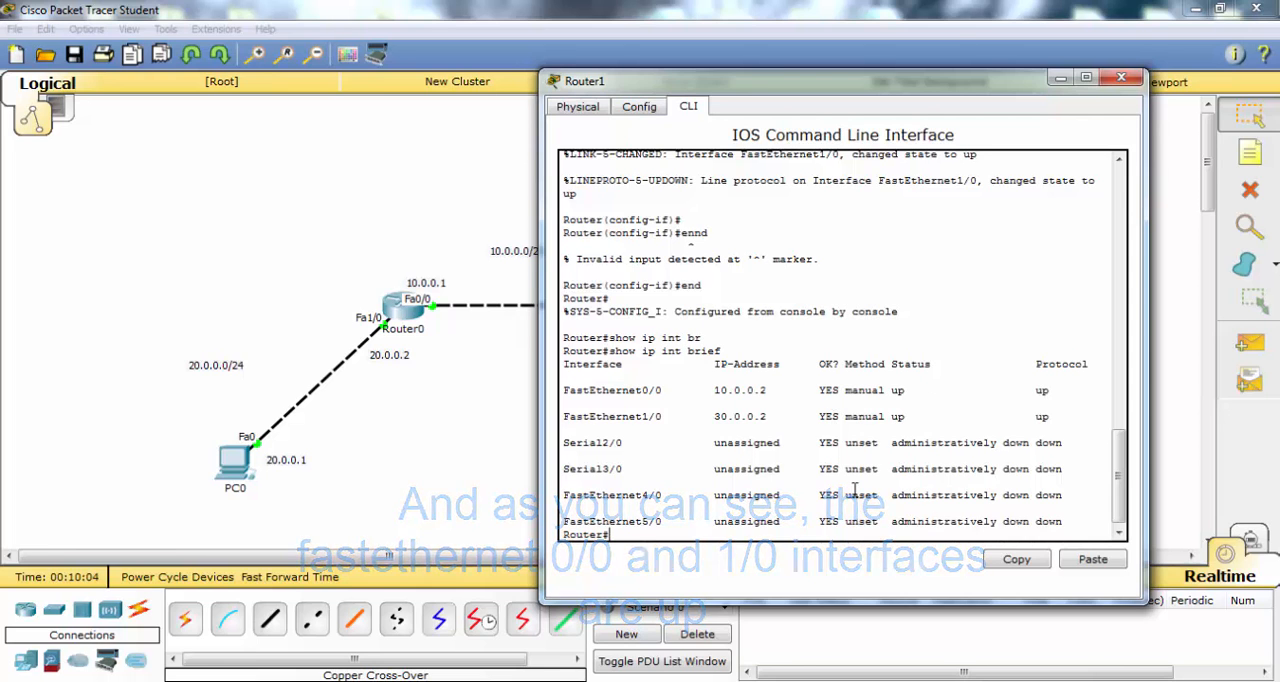
# - Save Router1's running configuration to startup-config with the default destination filename, and close the router's window
pyautogui.write('copy')
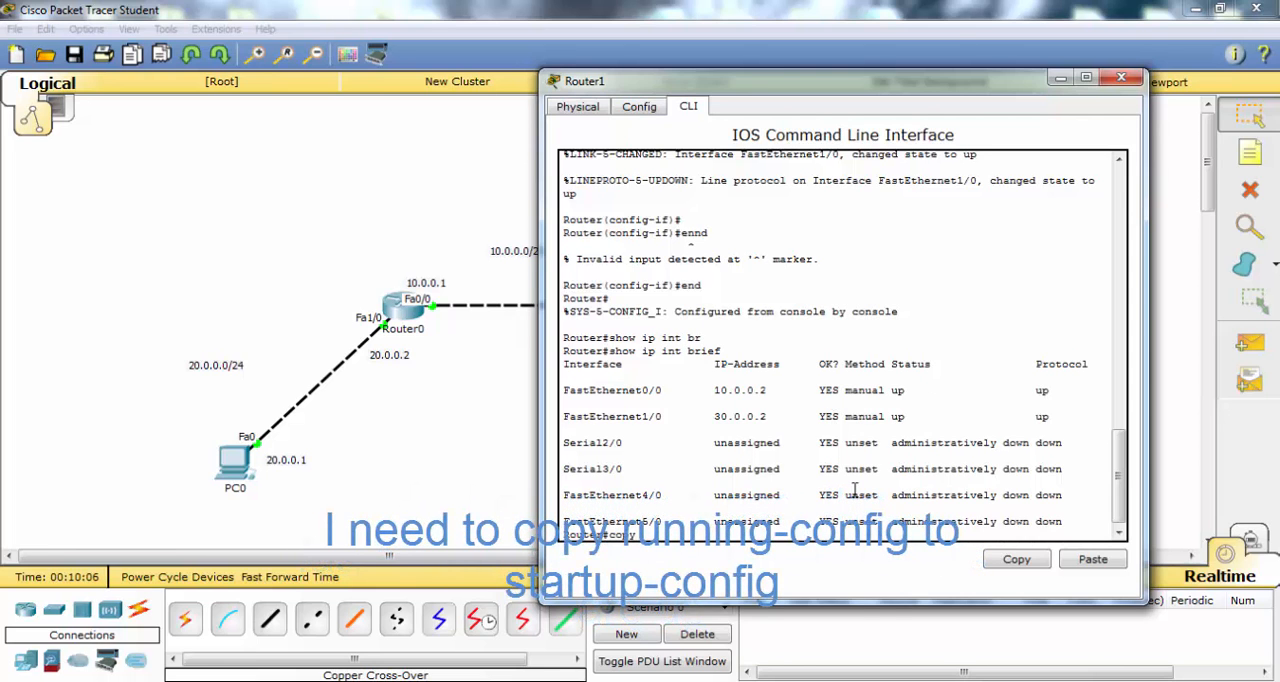
pyautogui.write(' run startup-config')
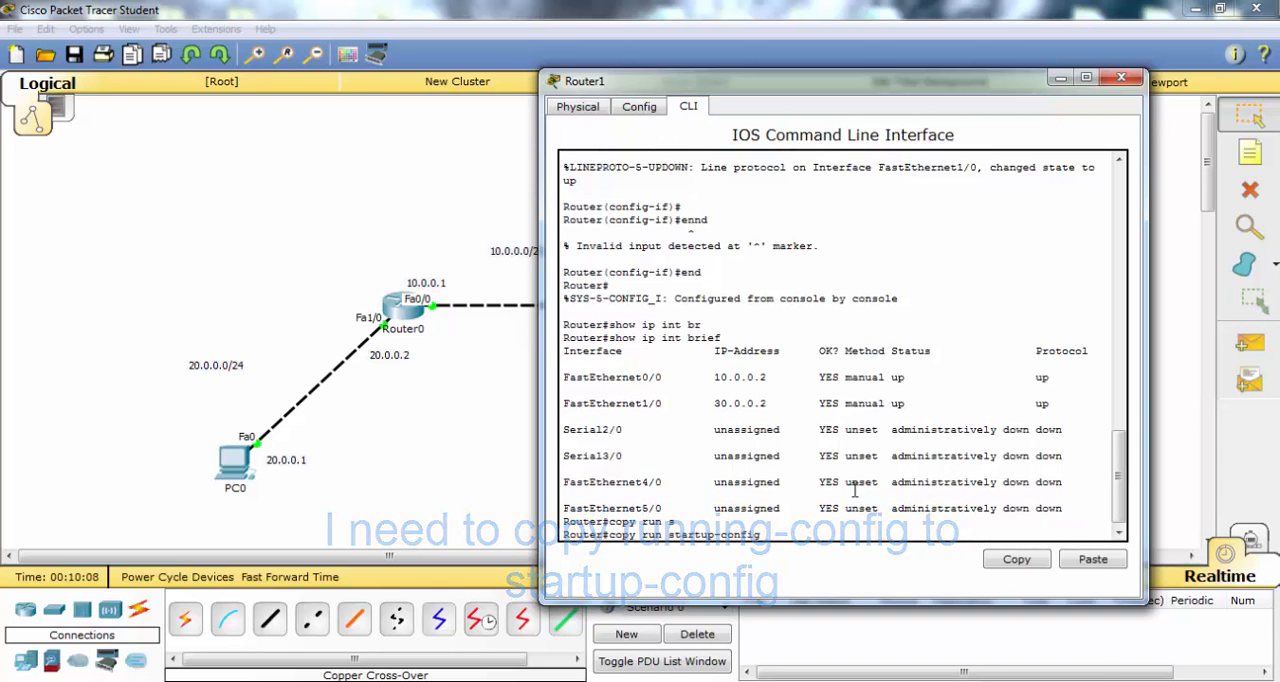
pyautogui.press('Tab')
pyautogui.press('Return')
pyautogui.press('Return')
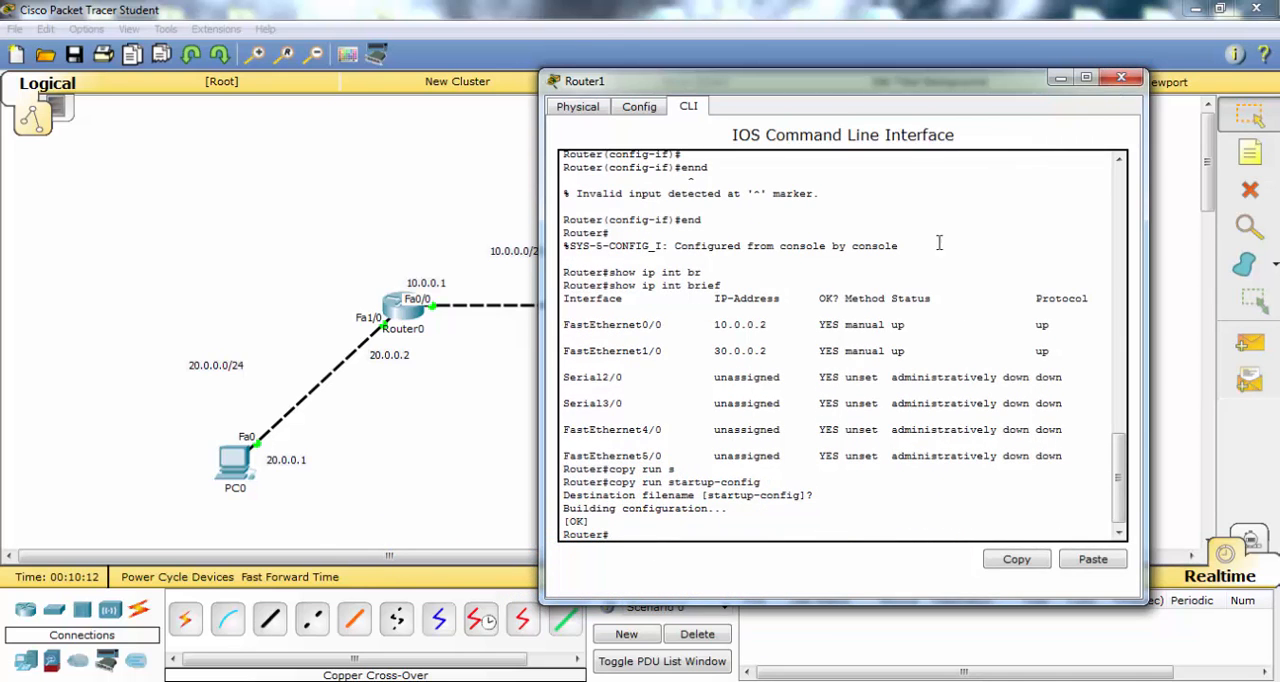
pyautogui.click(1123, 78)
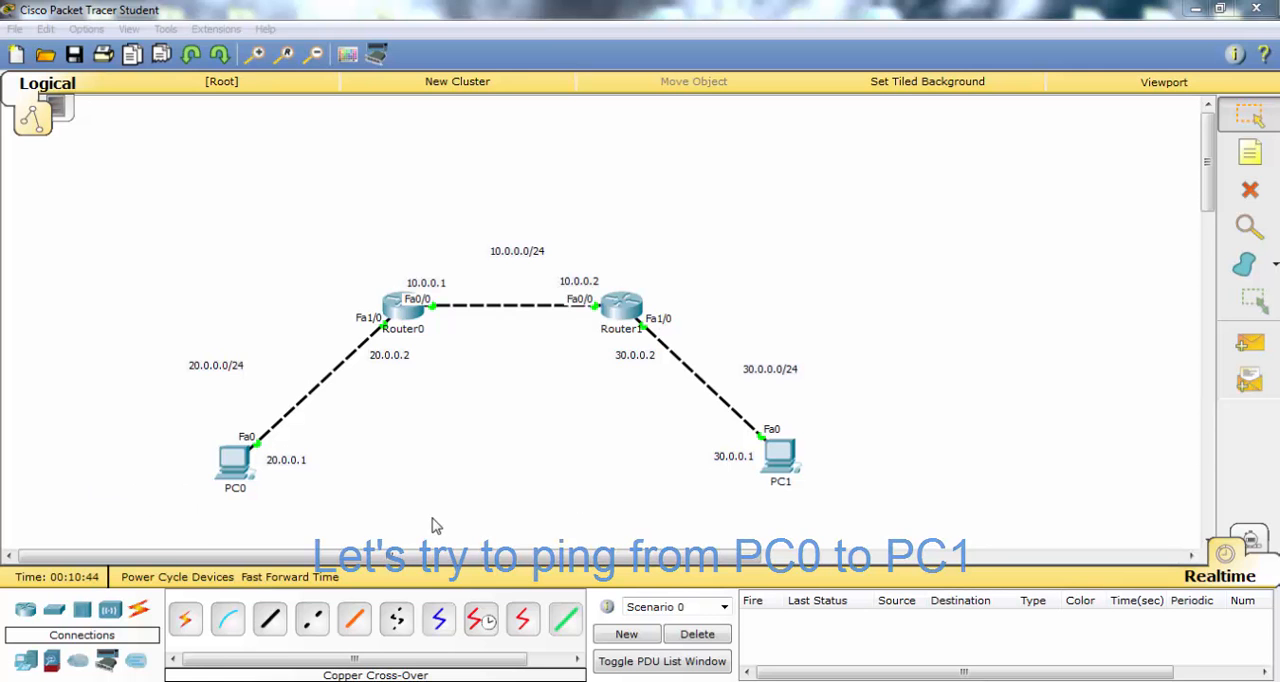
# - Open PC0's Command Prompt and check its IP settings with ipconfig
pyautogui.click(226, 466)
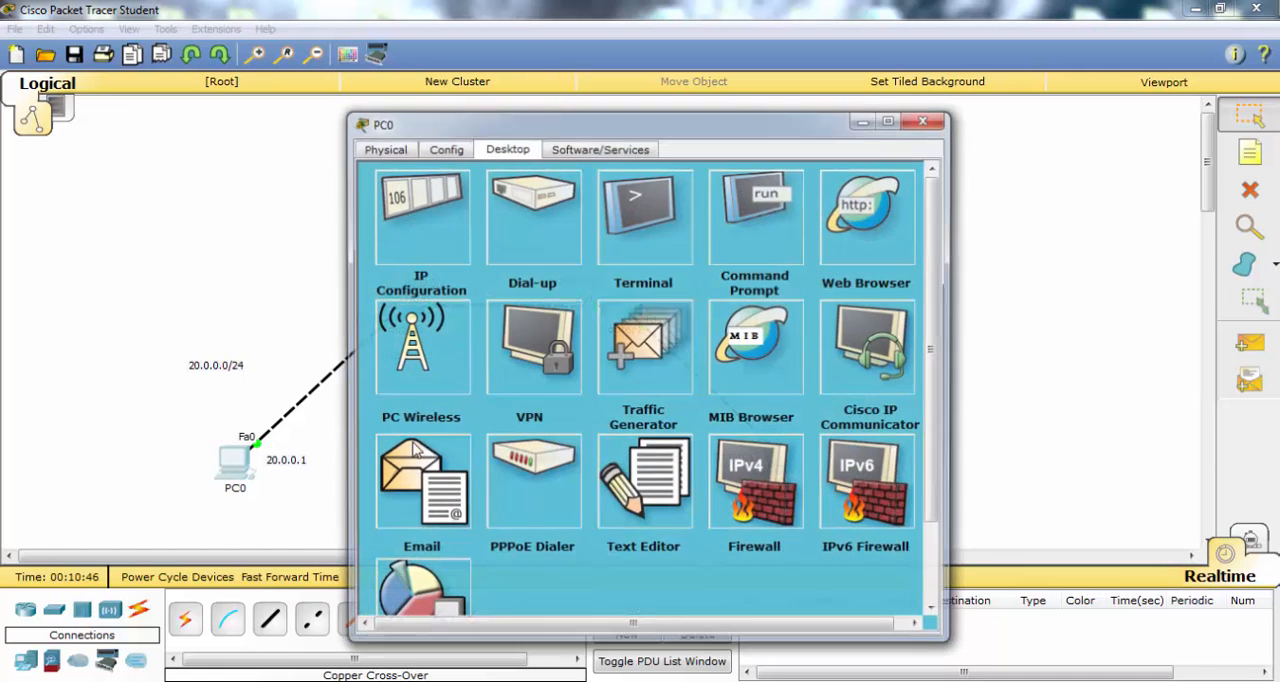
pyautogui.click(655, 272)
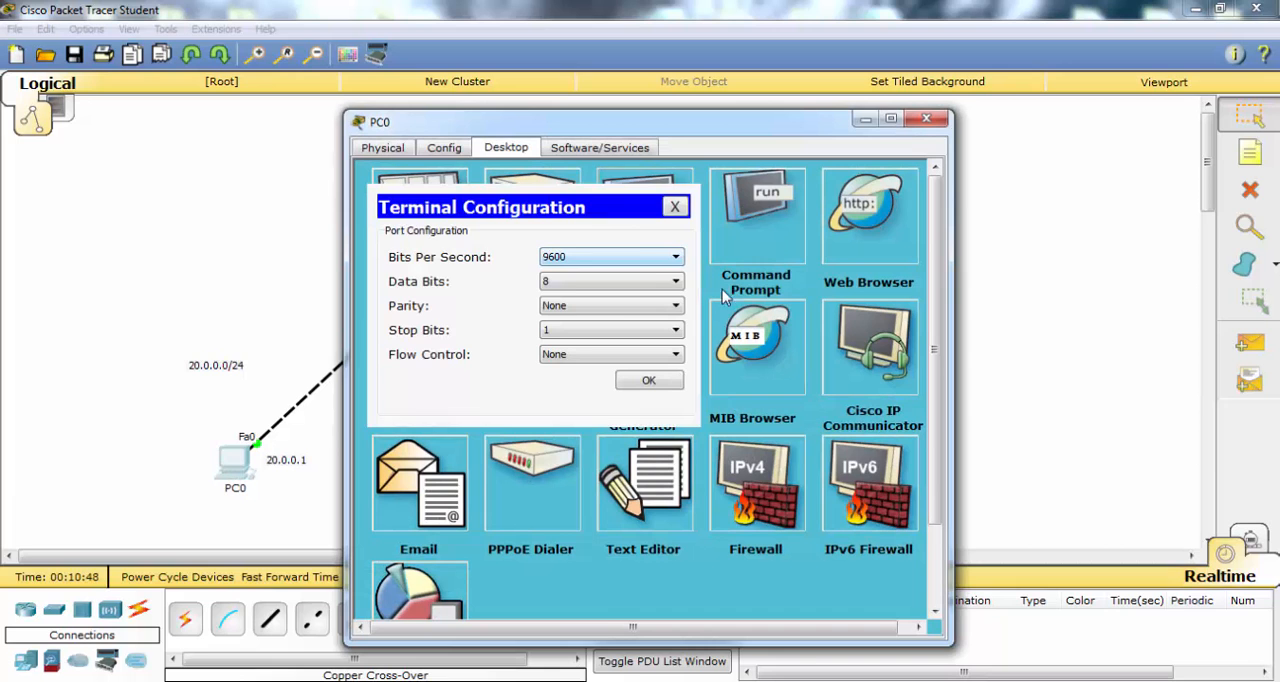
pyautogui.click(674, 207)
pyautogui.click(783, 231)
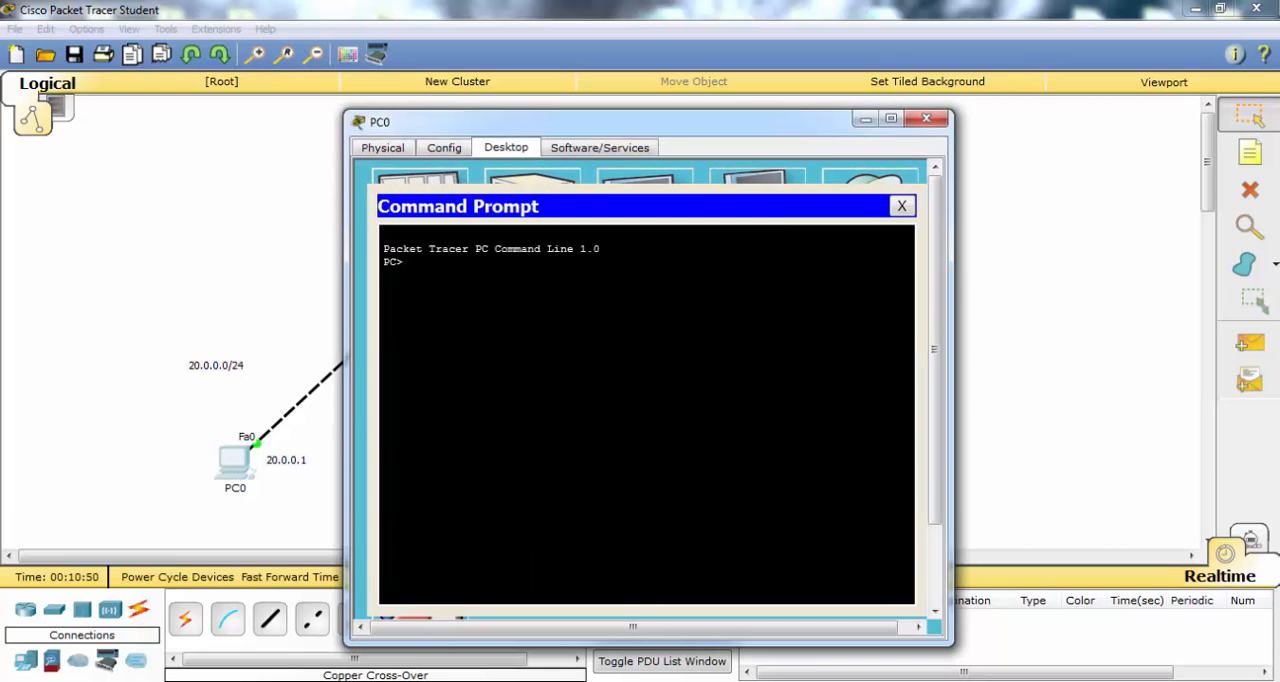
pyautogui.write('ipconfig')
pyautogui.press('Return')
# - Ping PC1 at 30.0.0.1 from PC0's Command Prompt, and close the PC0 window
pyautogui.write('pi')
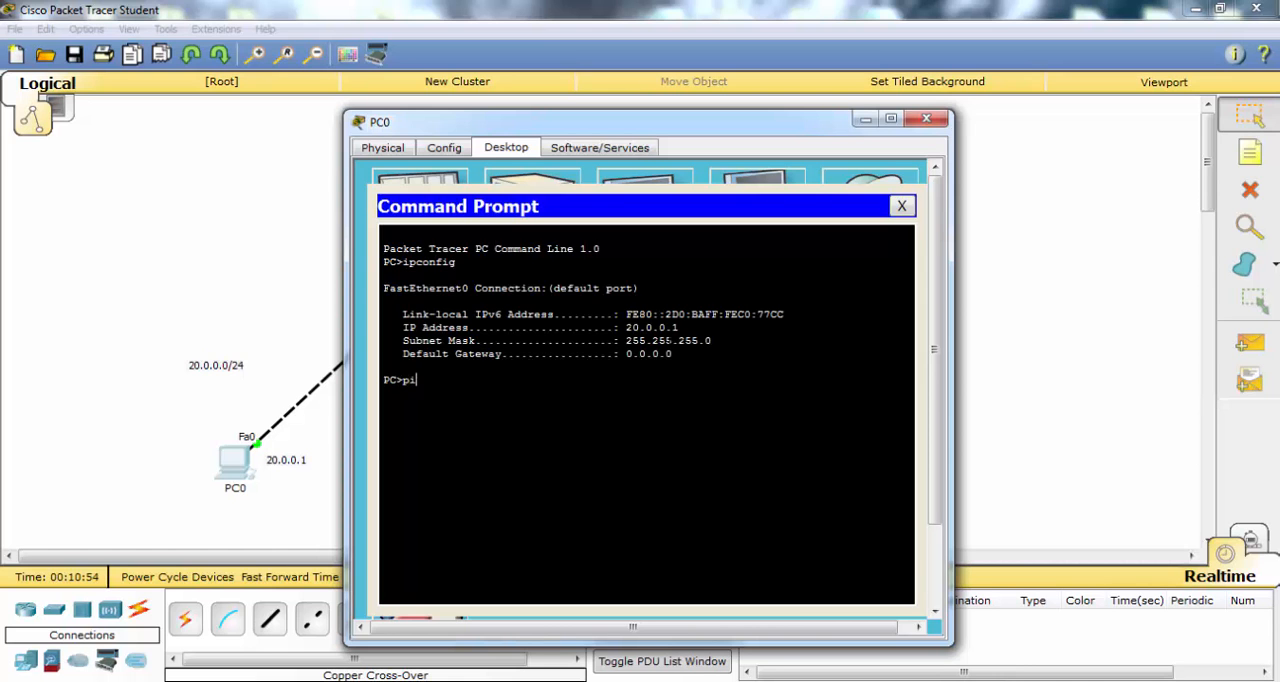
pyautogui.write('ng 30.0.0.1')
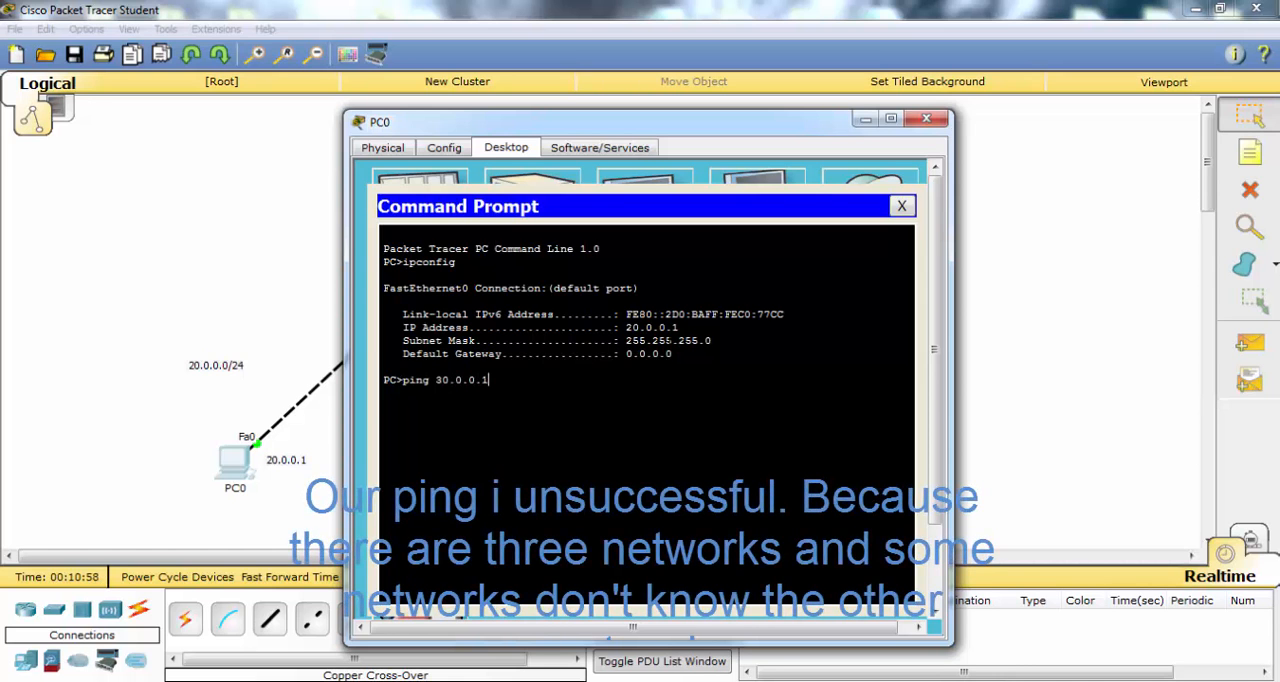
pyautogui.press('Return')
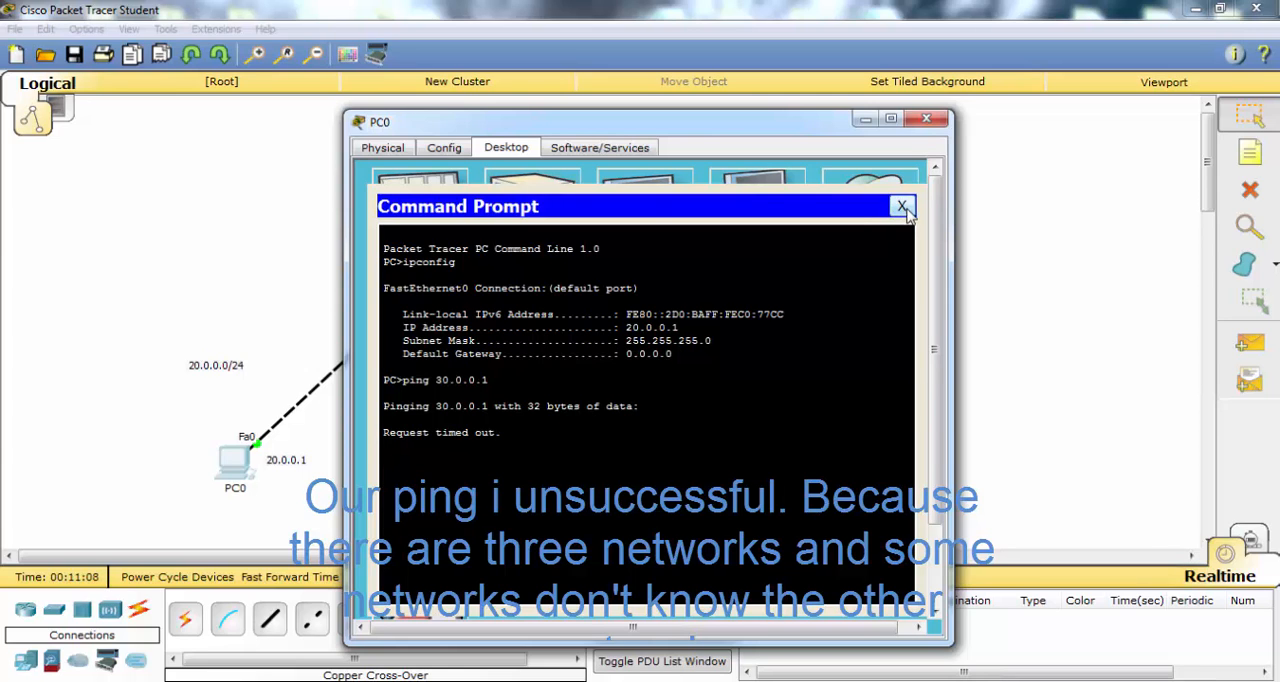
pyautogui.click(902, 207)
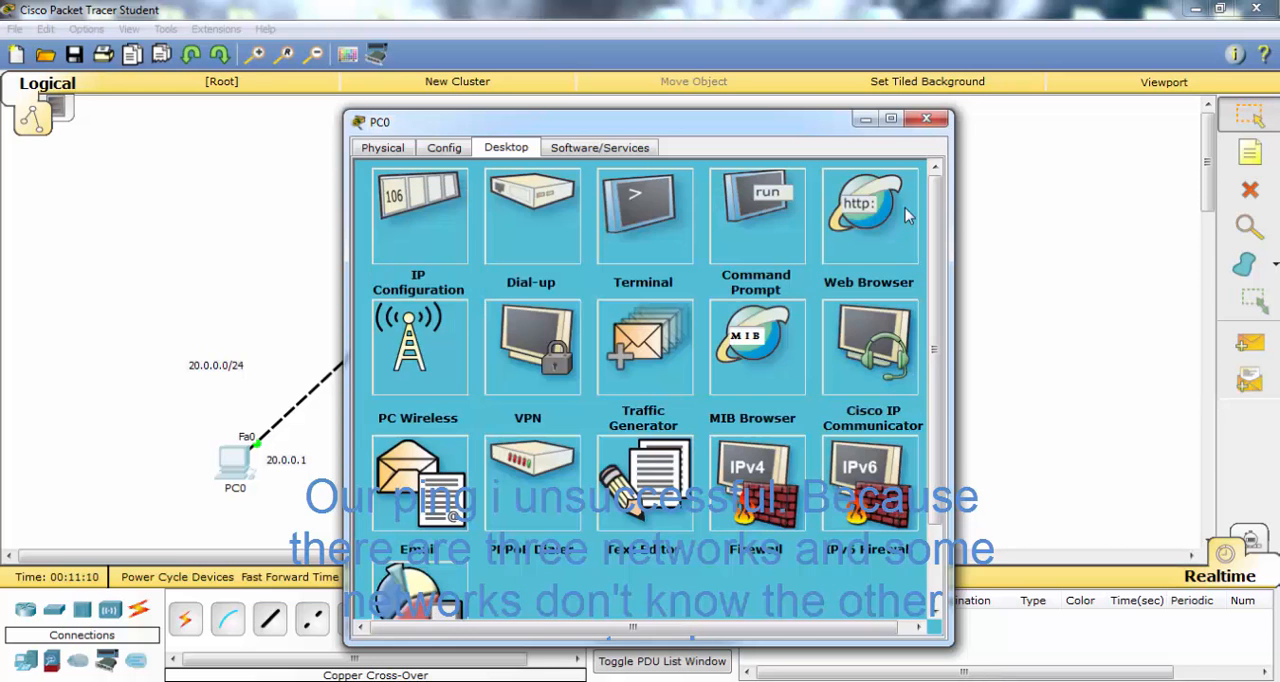
pyautogui.click(926, 119)
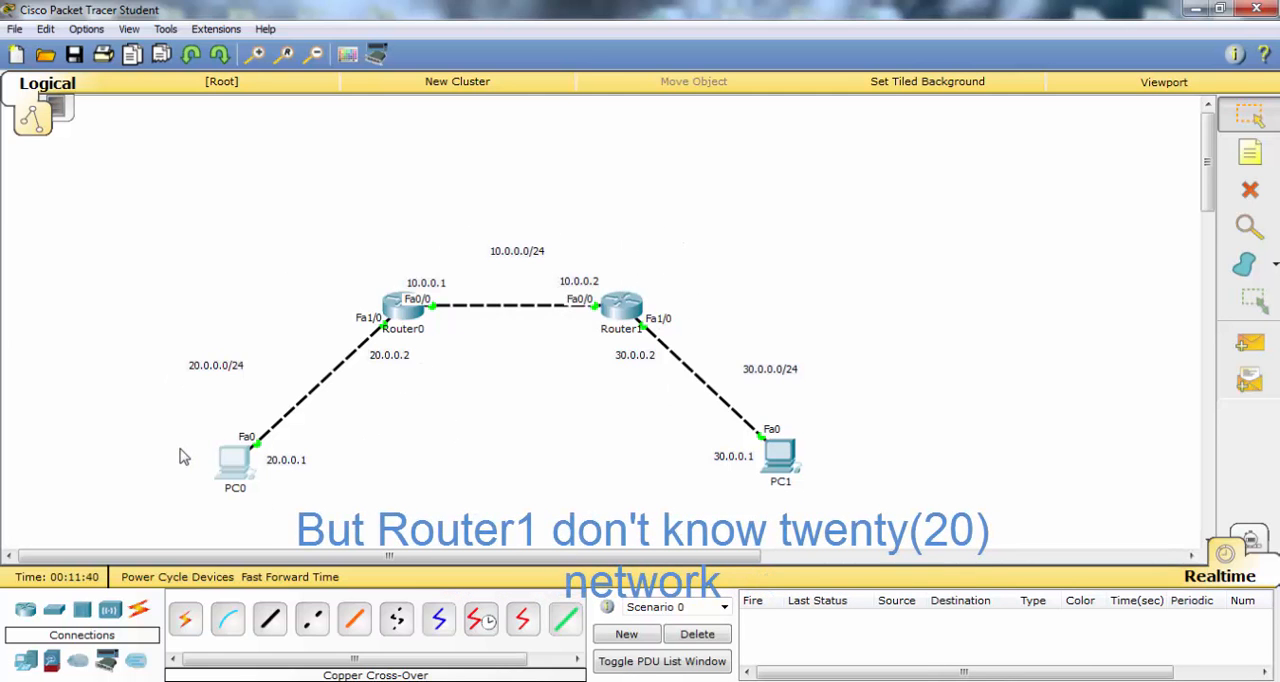
# - Add a static route on Router0 to network 30.0.0.0 with mask 255.255.255.0 via next hop 10.0.0.2
pyautogui.click(395, 315)
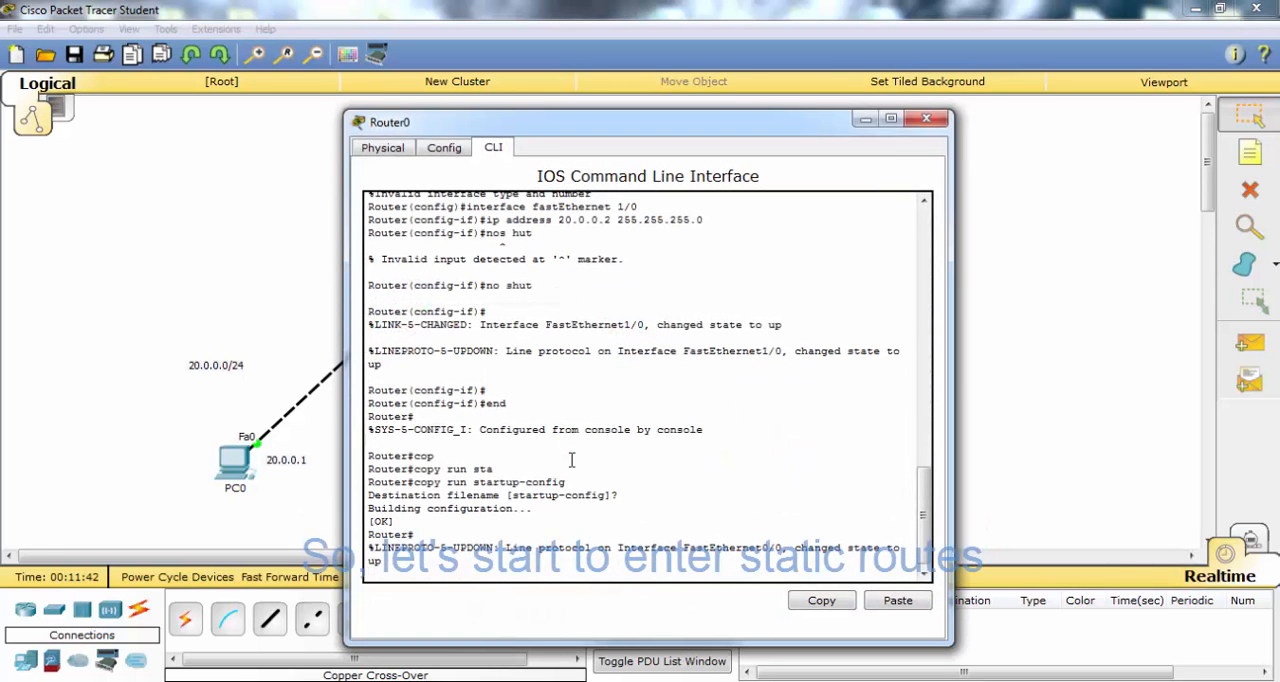
pyautogui.press('Return')
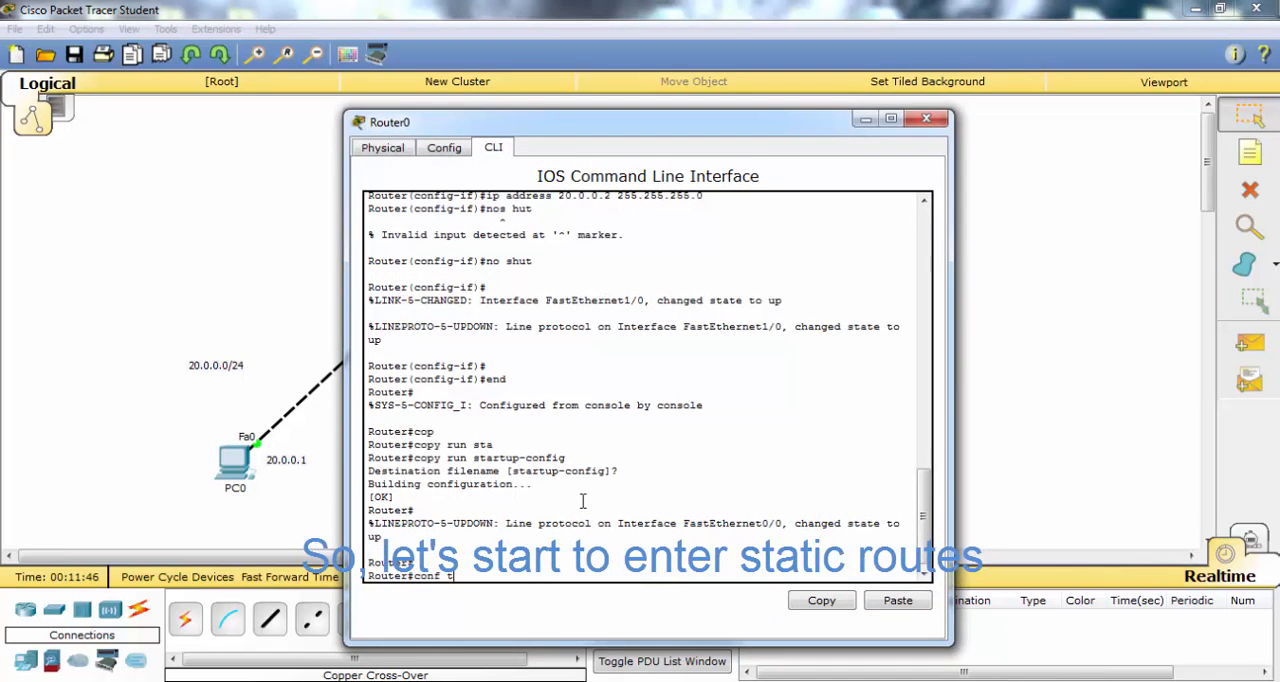
pyautogui.write('conf t')
pyautogui.press('Return')
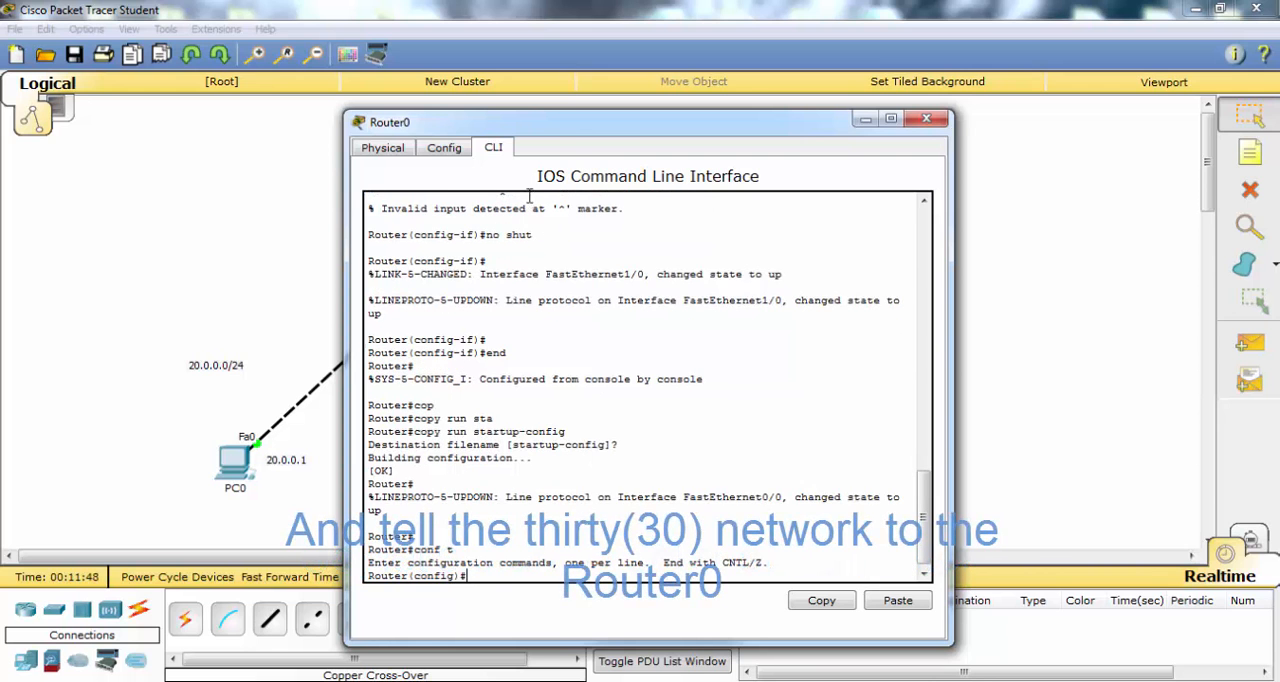
pyautogui.moveTo(563, 128); pyautogui.dragTo(967, 92)
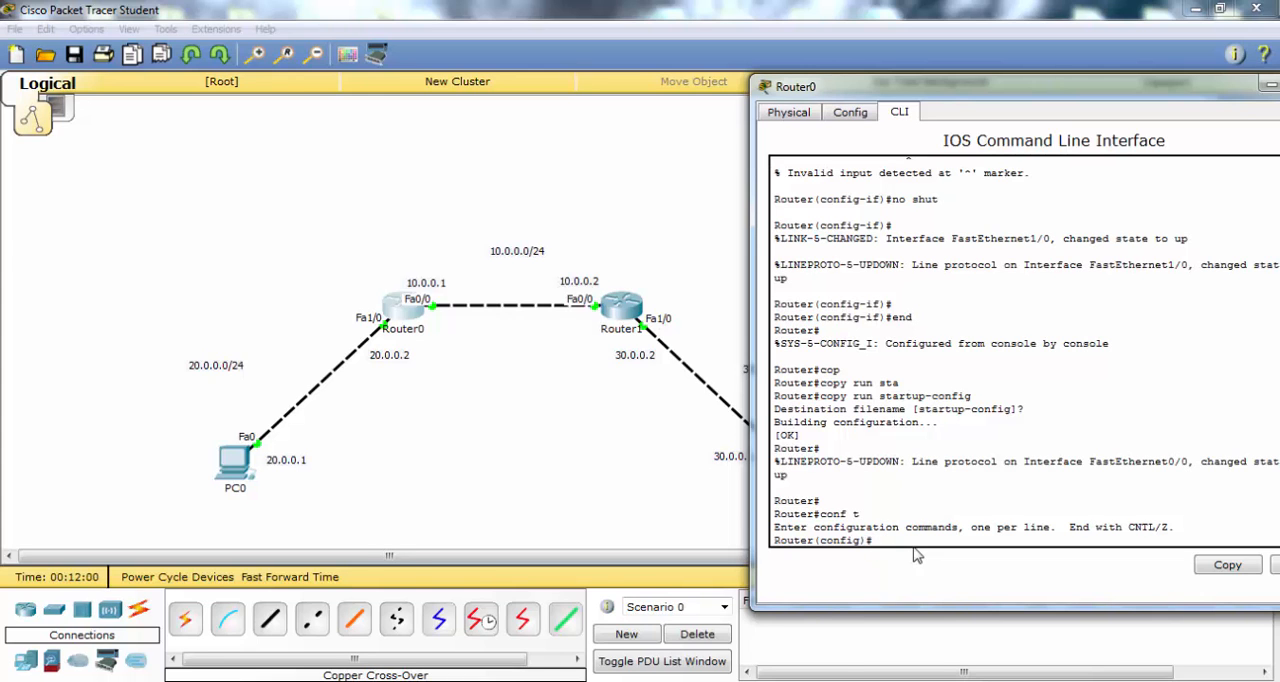
pyautogui.write('rou')
pyautogui.press('Tab')
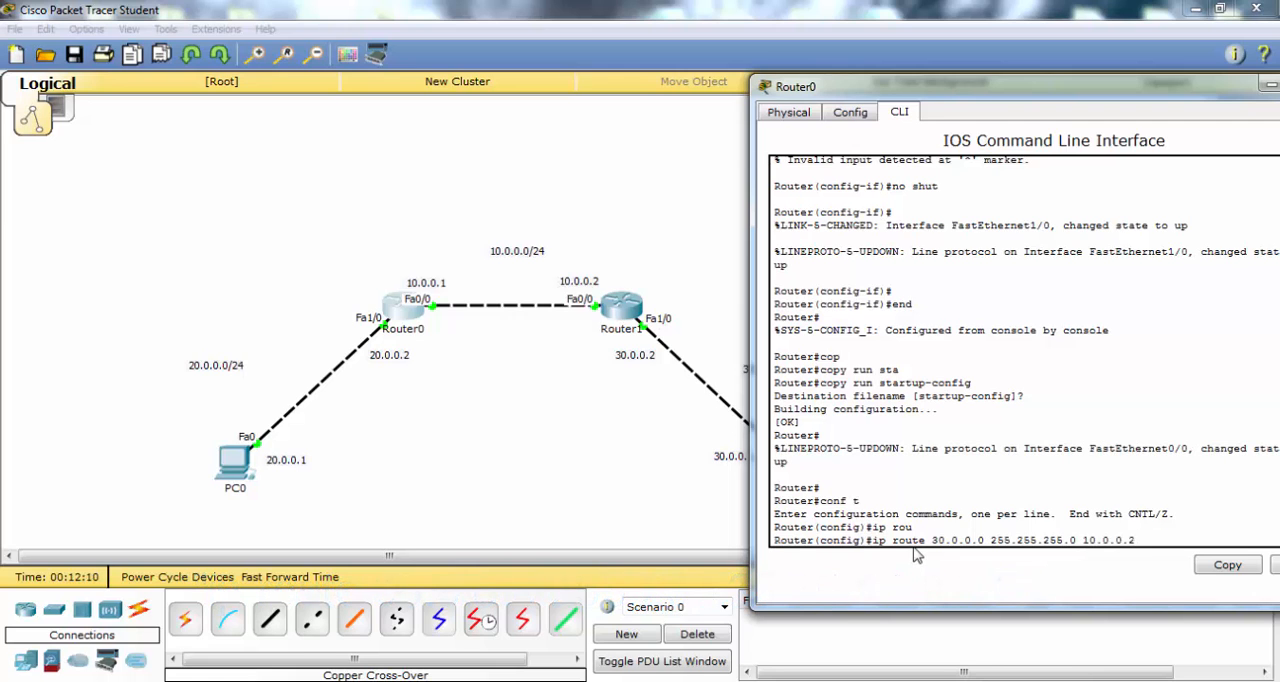
pyautogui.press('Return')
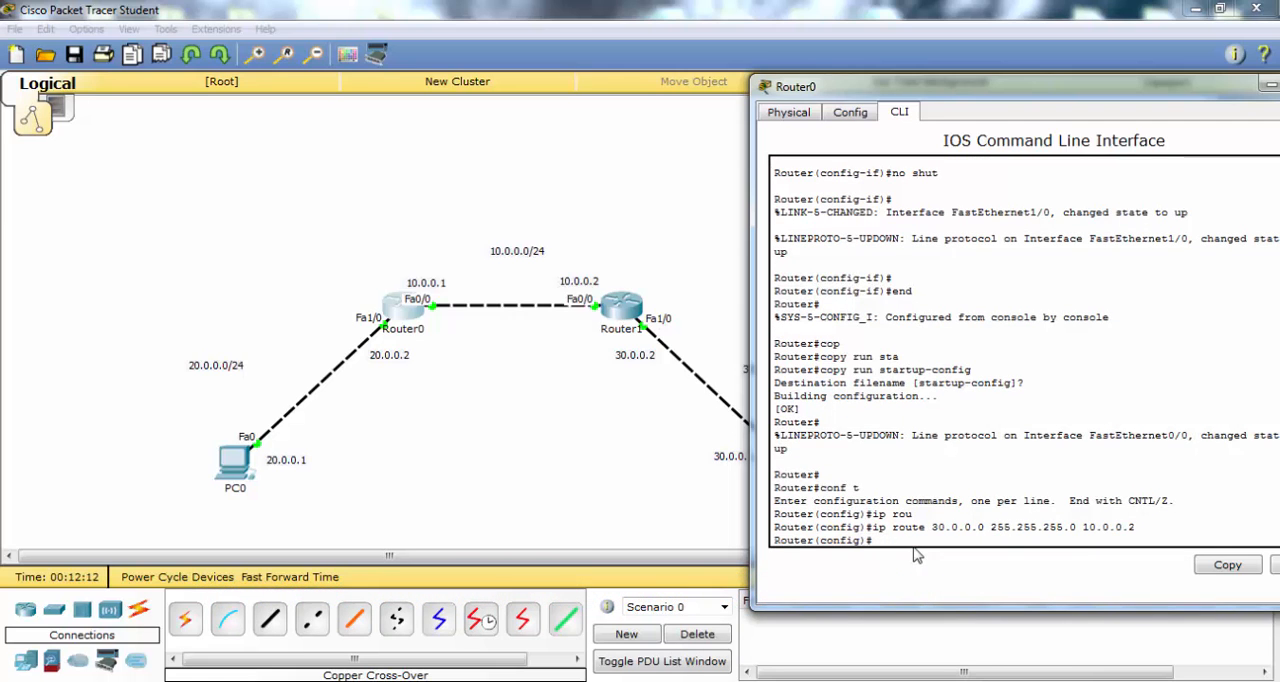
# - End Router0's configuration mode and save its running configuration to startup-config with the default filename, closing the router's window
pyautogui.write('end')
pyautogui.press('Return')
pyautogui.write('copy run')
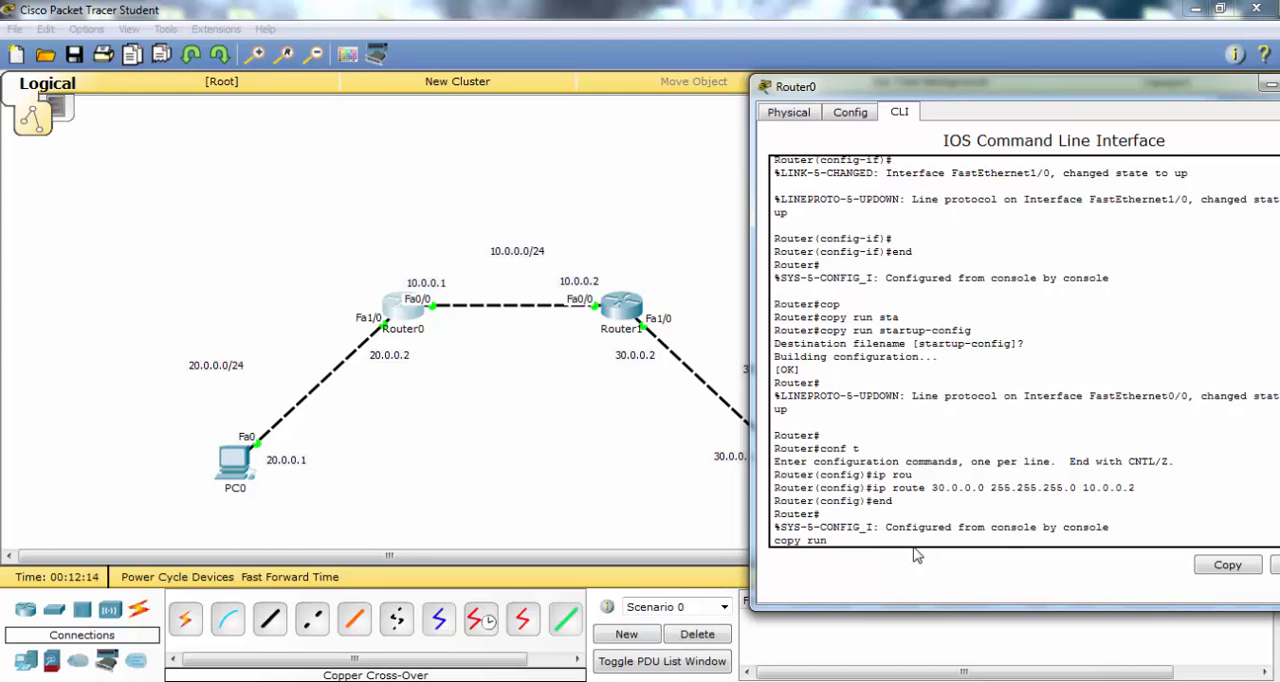
pyautogui.write(' star')
pyautogui.press('Return')
pyautogui.press('Return')
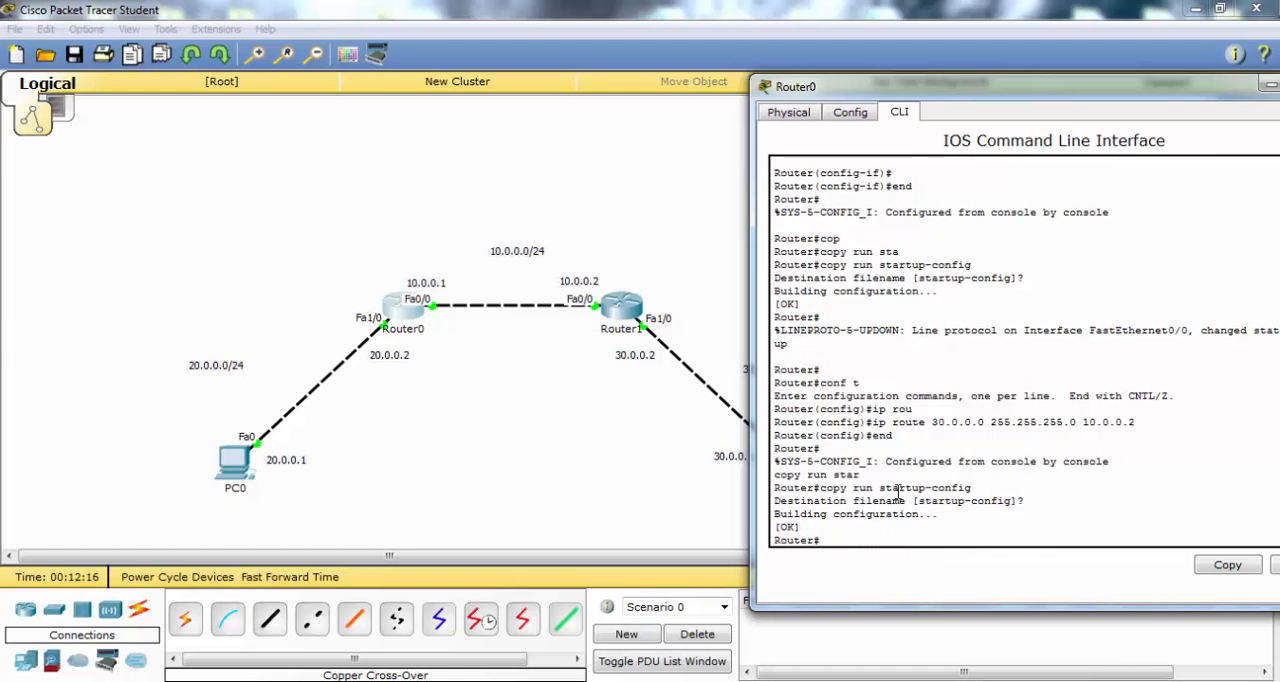
pyautogui.moveTo(988, 89); pyautogui.dragTo(883, 94)
pyautogui.click(1231, 88)
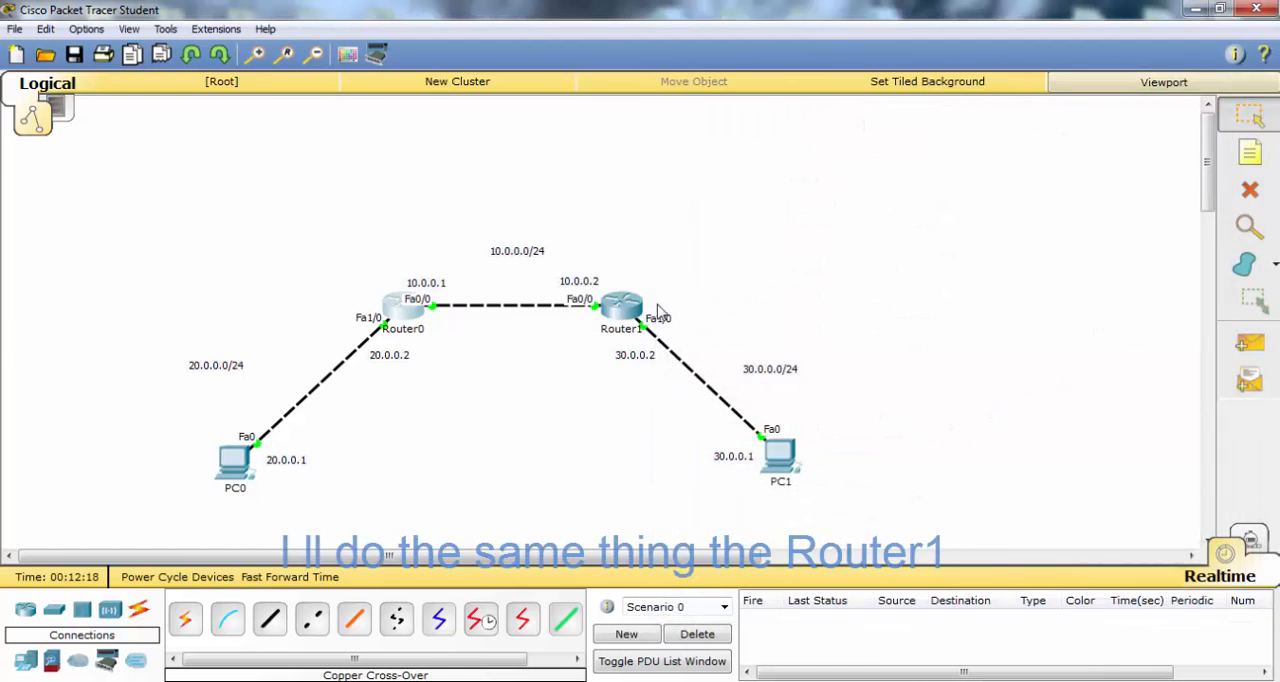
# - Add a static route on Router1 to network 20.0.0.0 with mask 255.255.255.0 via next hop 10.0.0.1
pyautogui.click(632, 310)
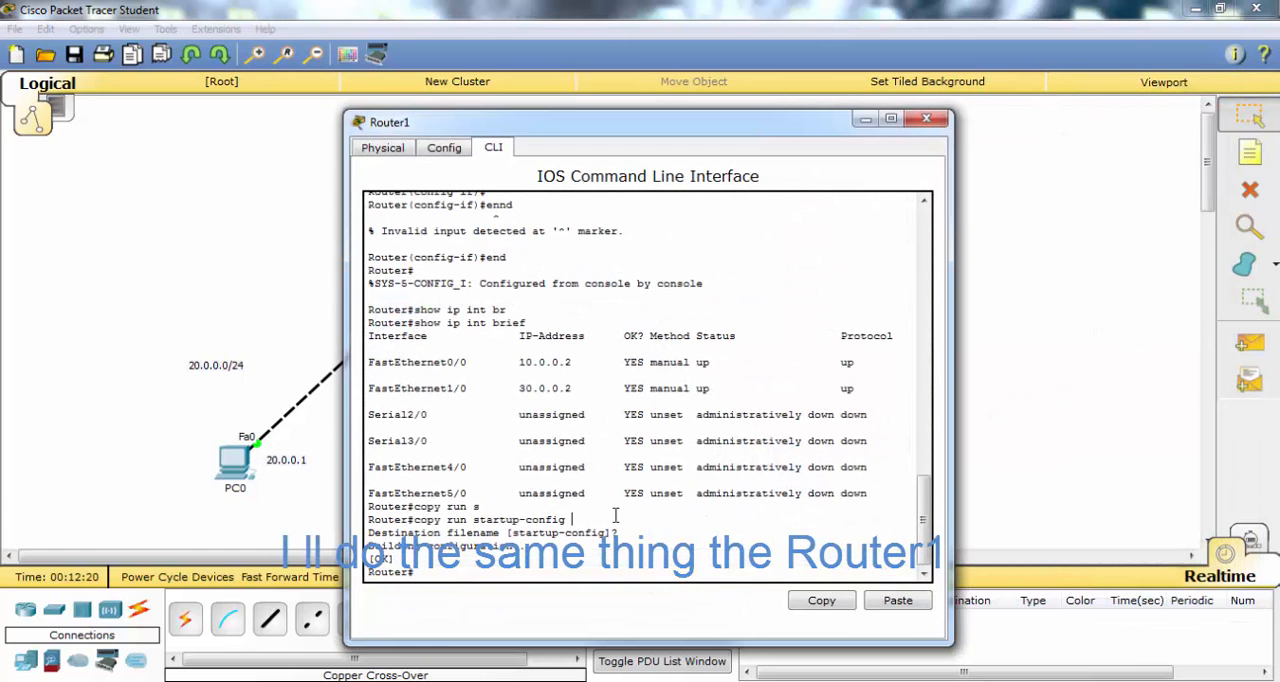
pyautogui.press('Return')
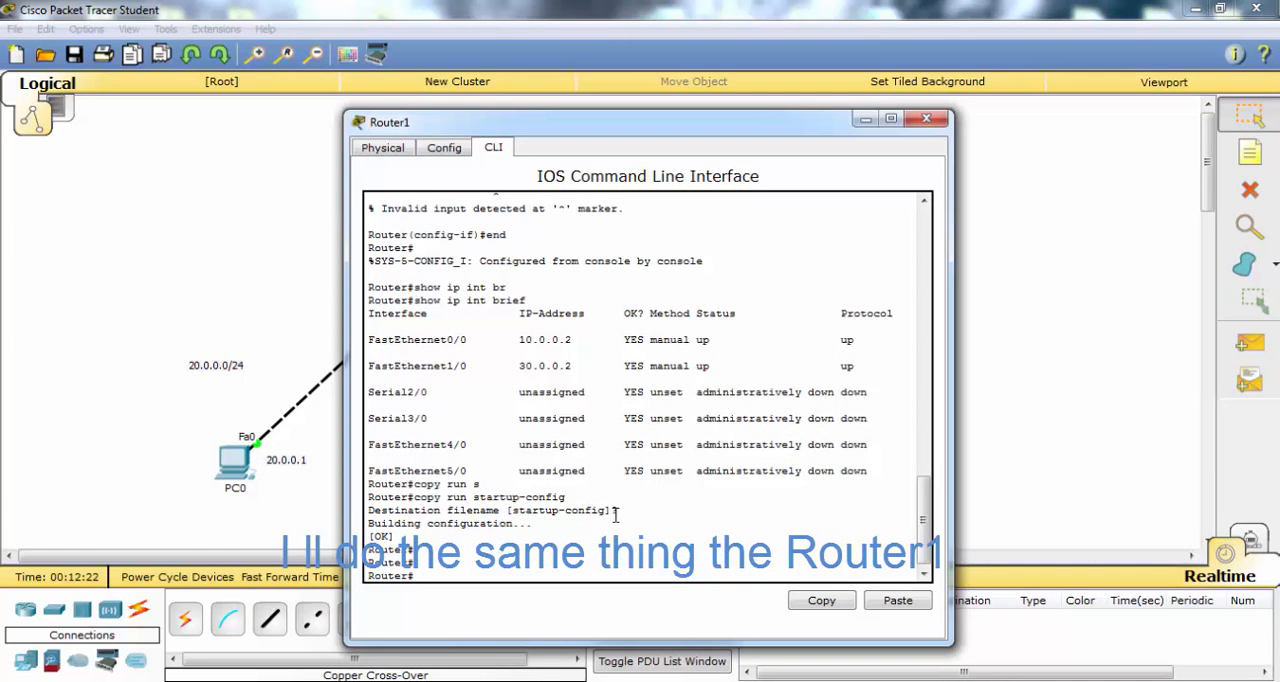
pyautogui.write('conf t')
pyautogui.press('Return')
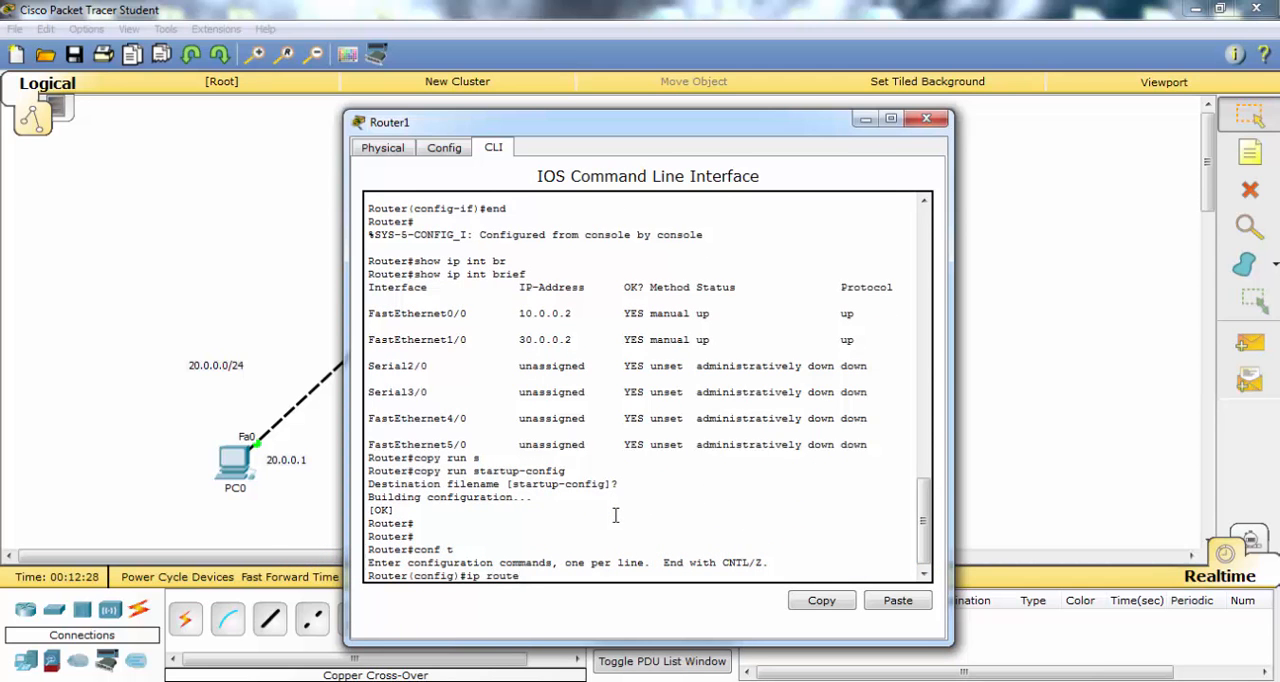
pyautogui.moveTo(575, 128); pyautogui.dragTo(833, 96)
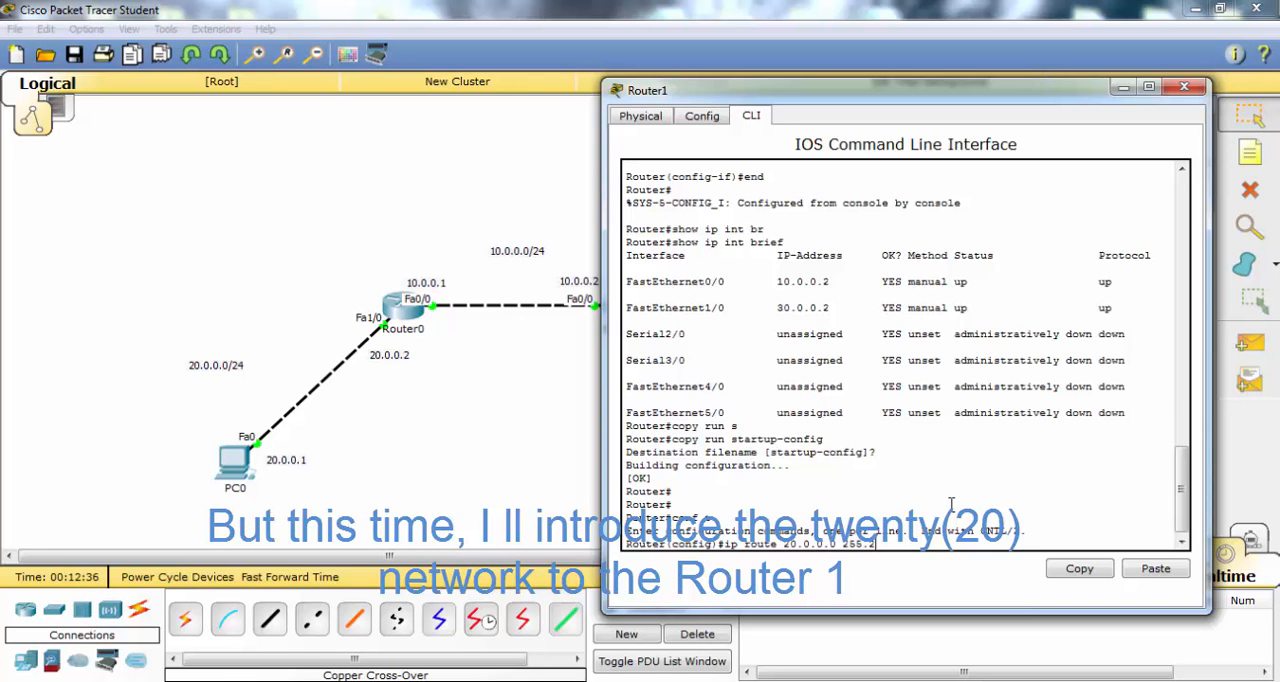
pyautogui.write('55.255.0')
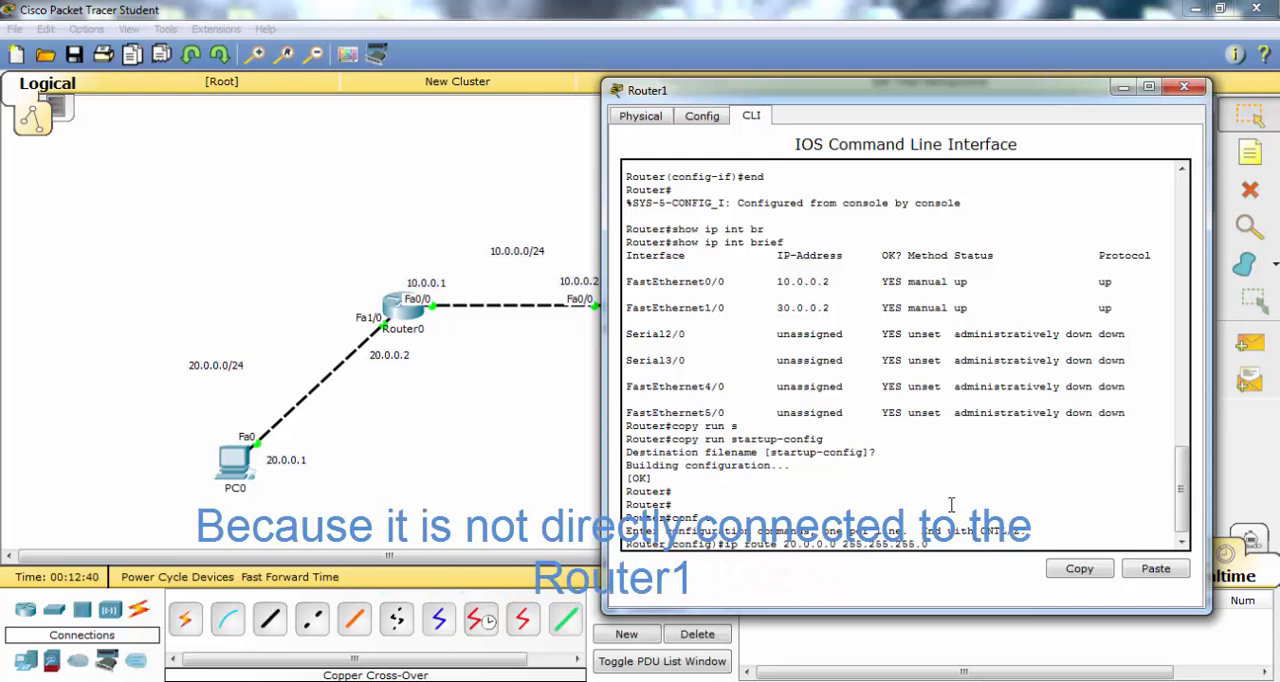
pyautogui.write(' 10.0.0')
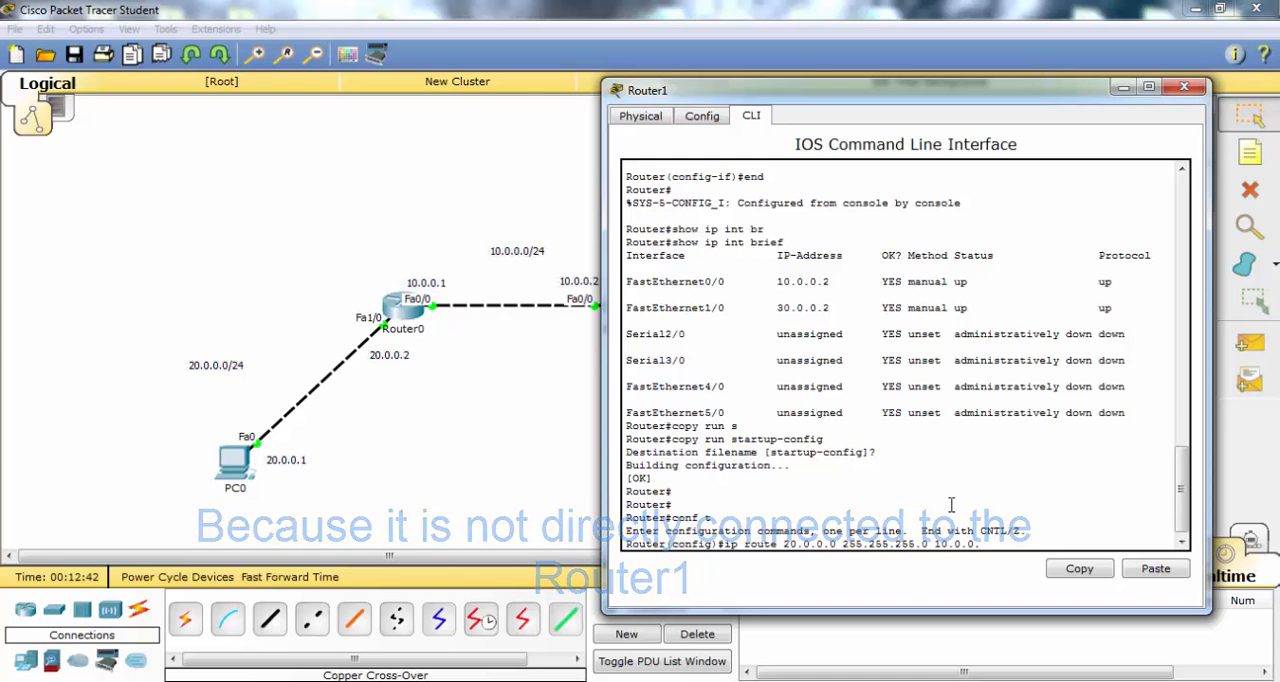
pyautogui.write('.1')
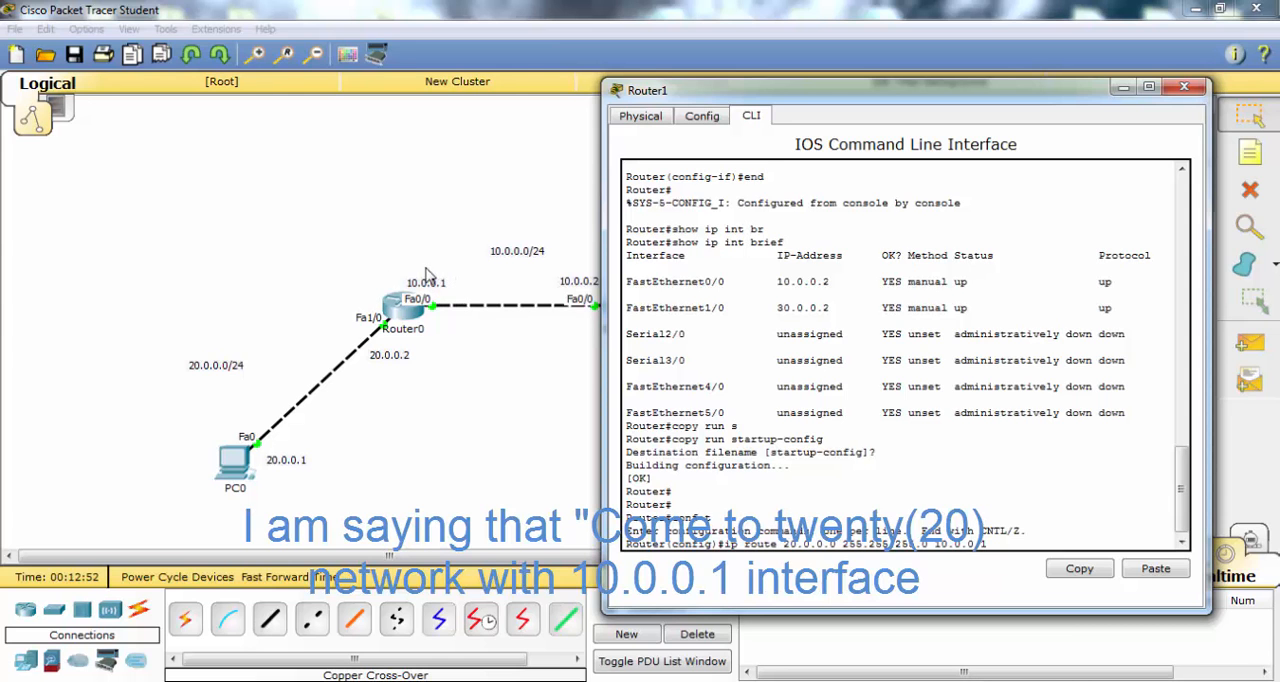
pyautogui.moveTo(715, 99); pyautogui.dragTo(879, 92)
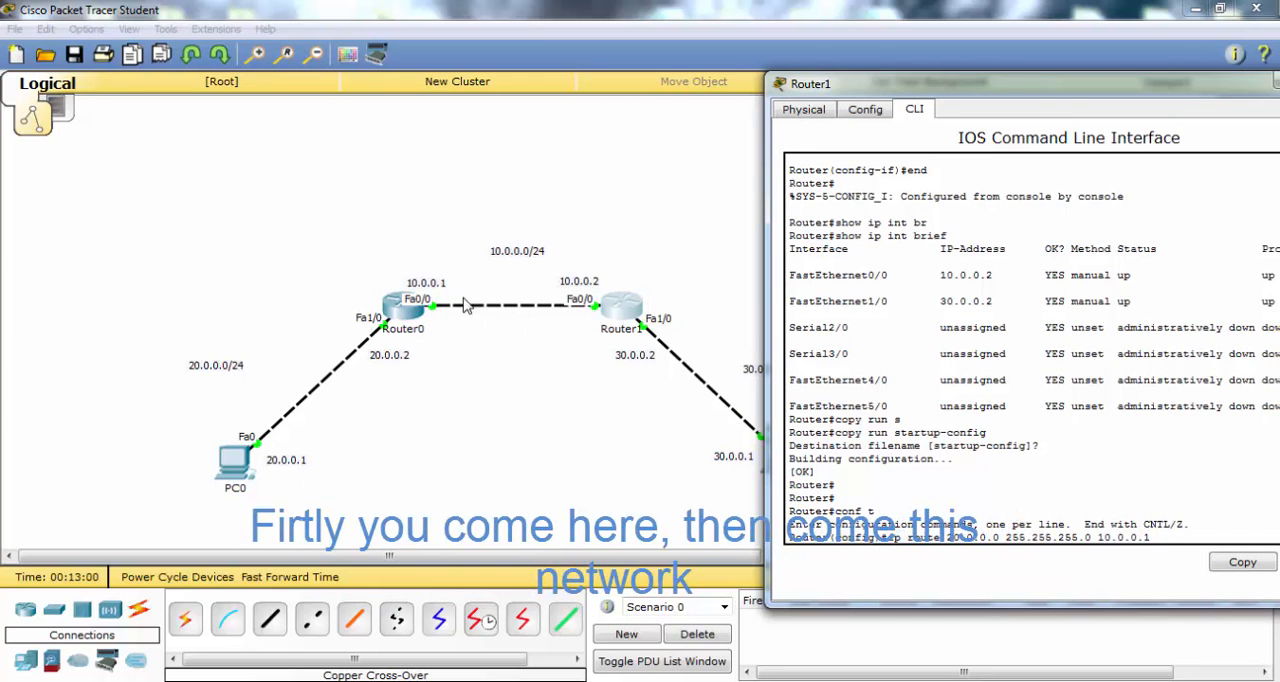
pyautogui.moveTo(1046, 85); pyautogui.dragTo(758, 92)
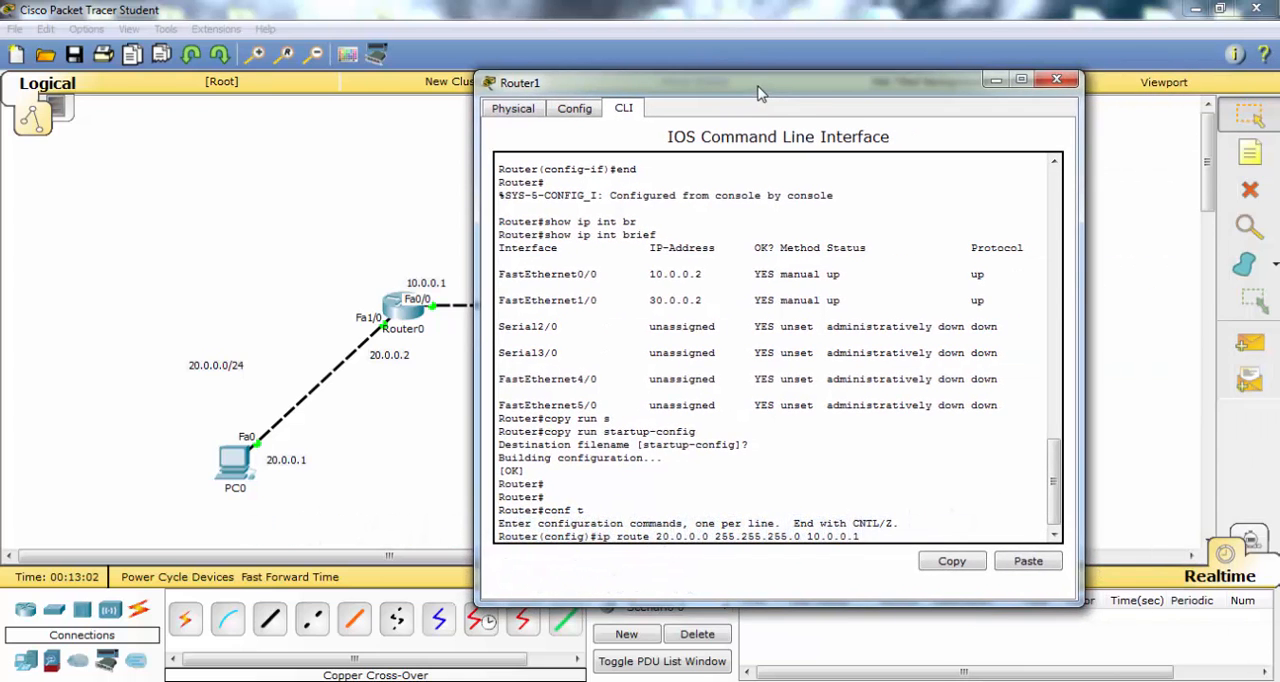
pyautogui.press('Return')
pyautogui.press('Return')
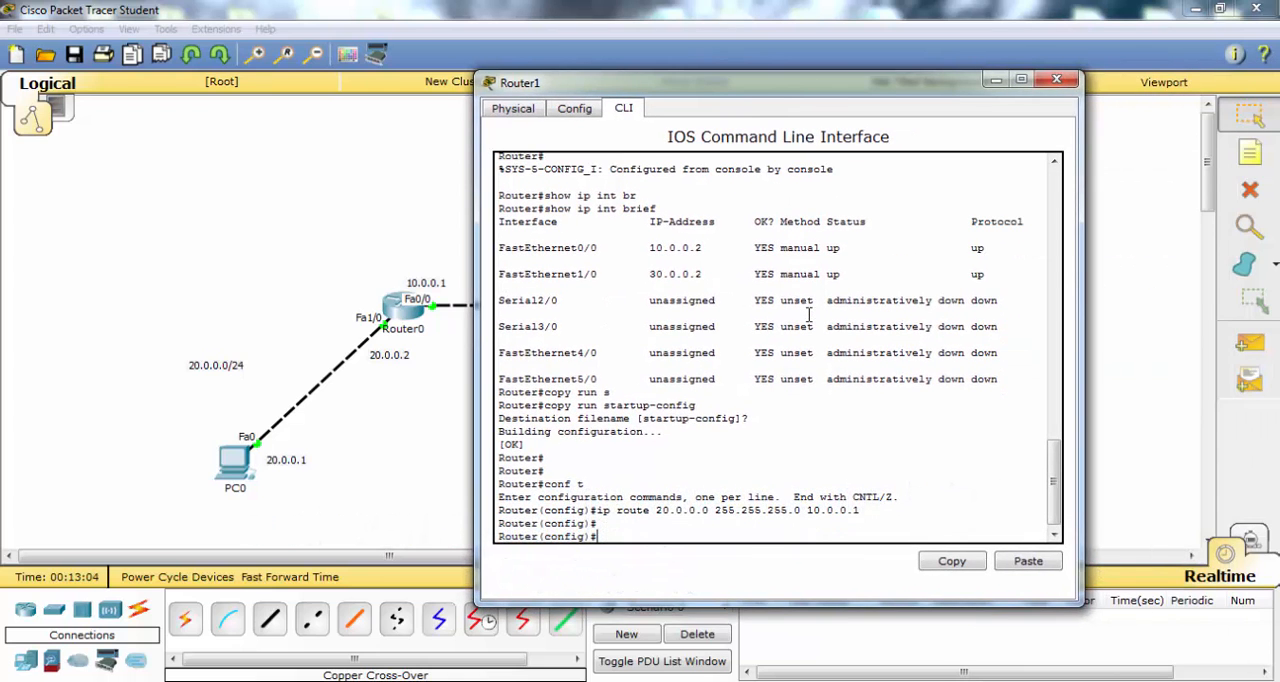
# - Try no shut in Router1's global configuration mode and exit to privileged EXEC mode
pyautogui.write('no shut')
pyautogui.press('Return')
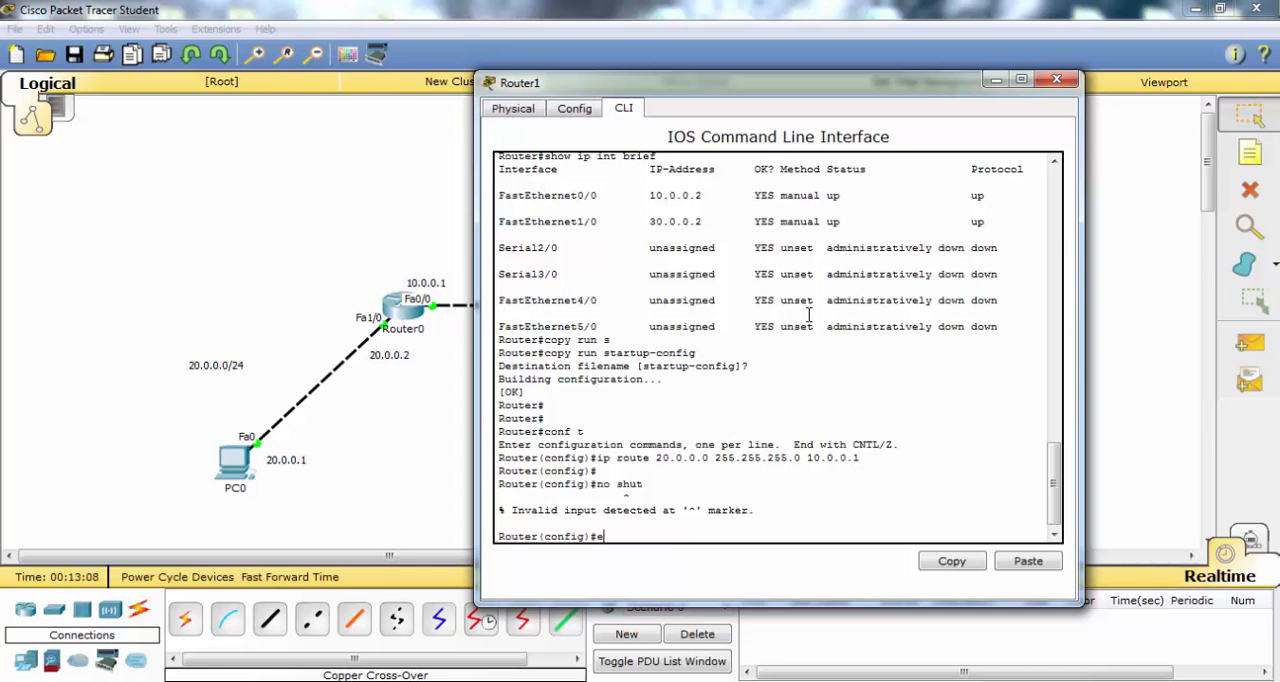
pyautogui.press('Return')
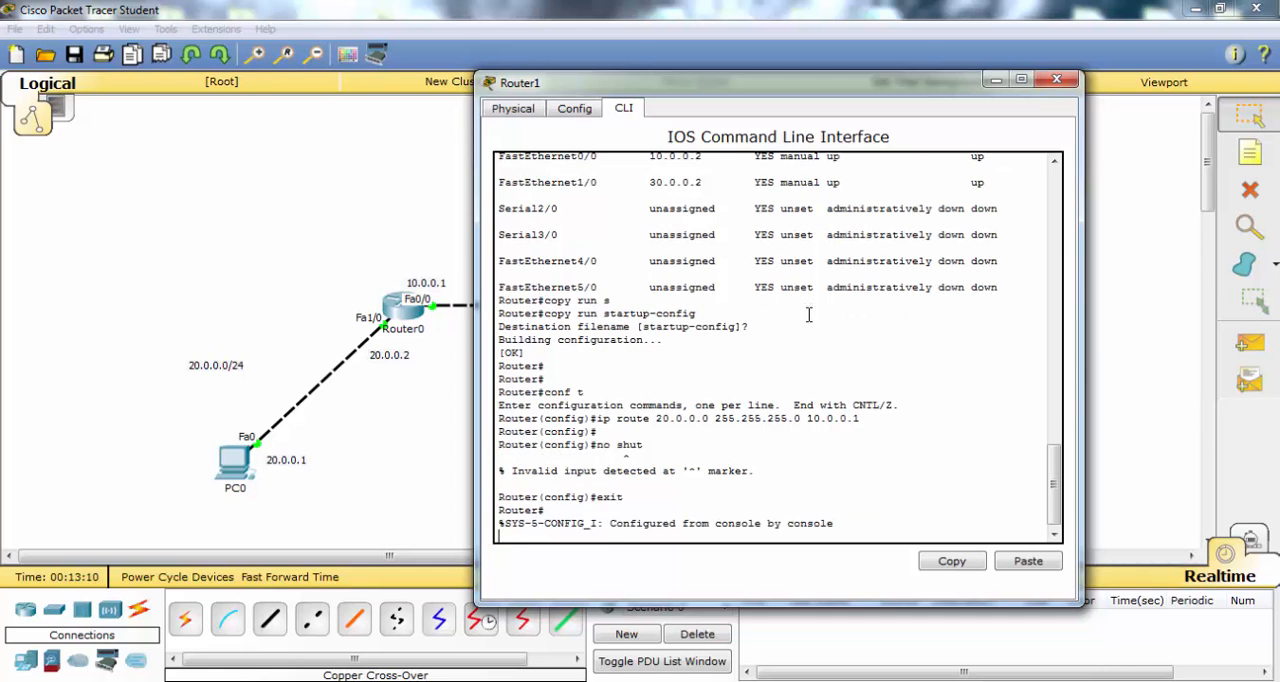
pyautogui.press('Return')
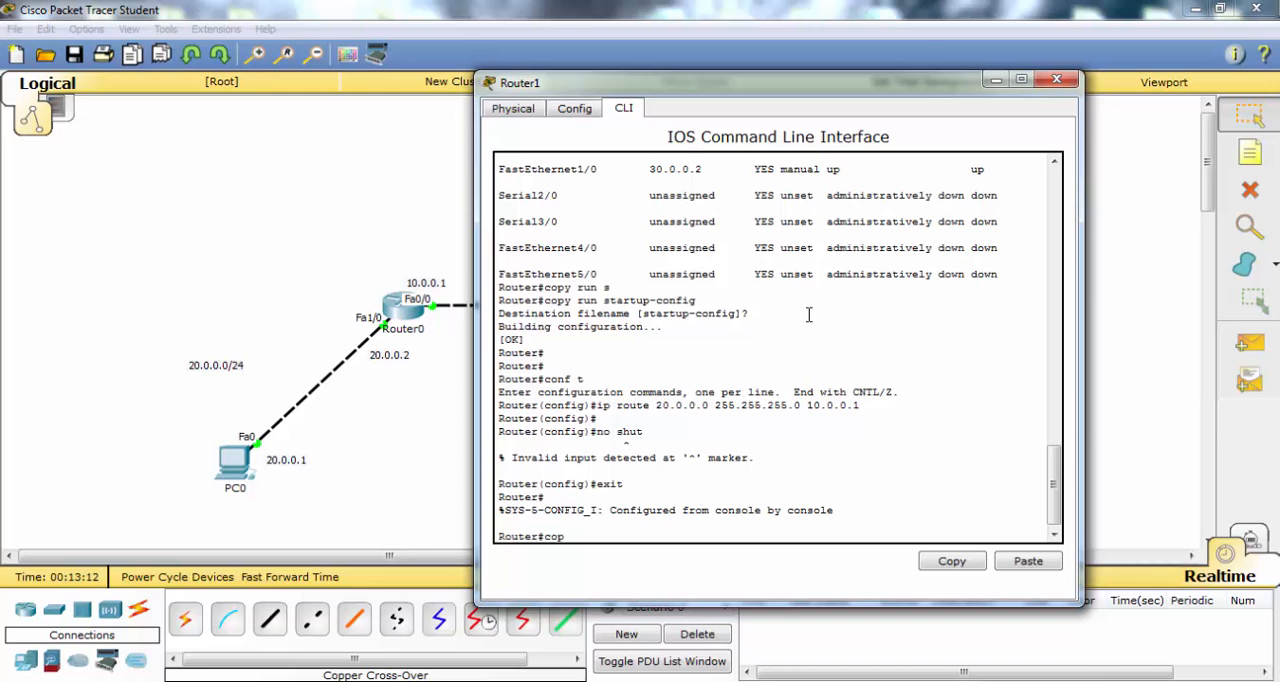
# - Save Router1's running configuration to startup-config with the default destination filename, and close its window
pyautogui.write('copy run')
pyautogui.press('Tab')
pyautogui.write('sta')
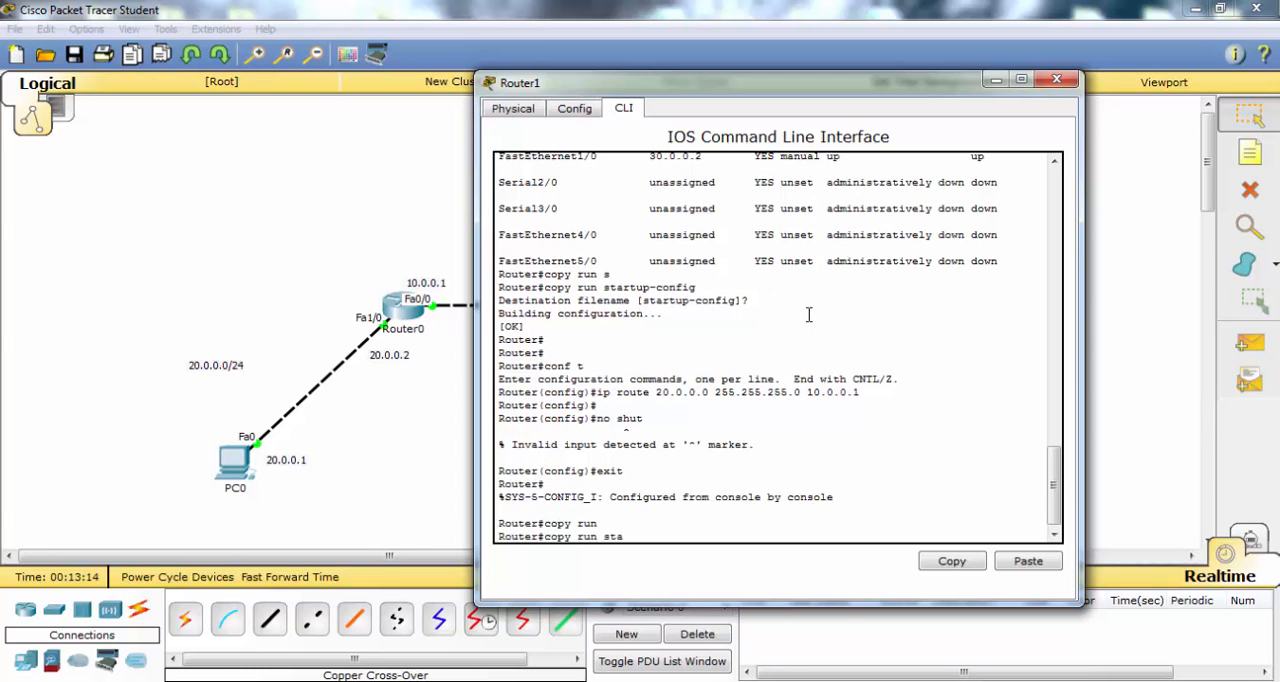
pyautogui.write('r')
pyautogui.press('Tab')
pyautogui.press('Return')
pyautogui.press('Return')
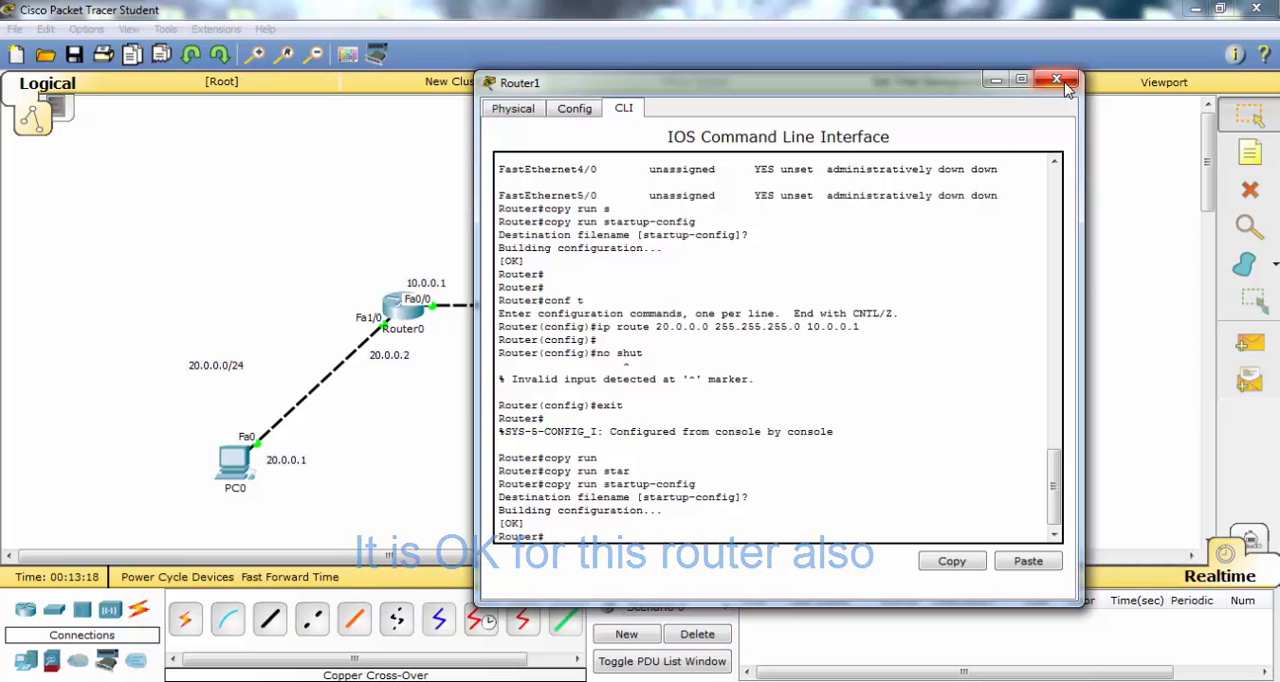
pyautogui.click(1065, 88)
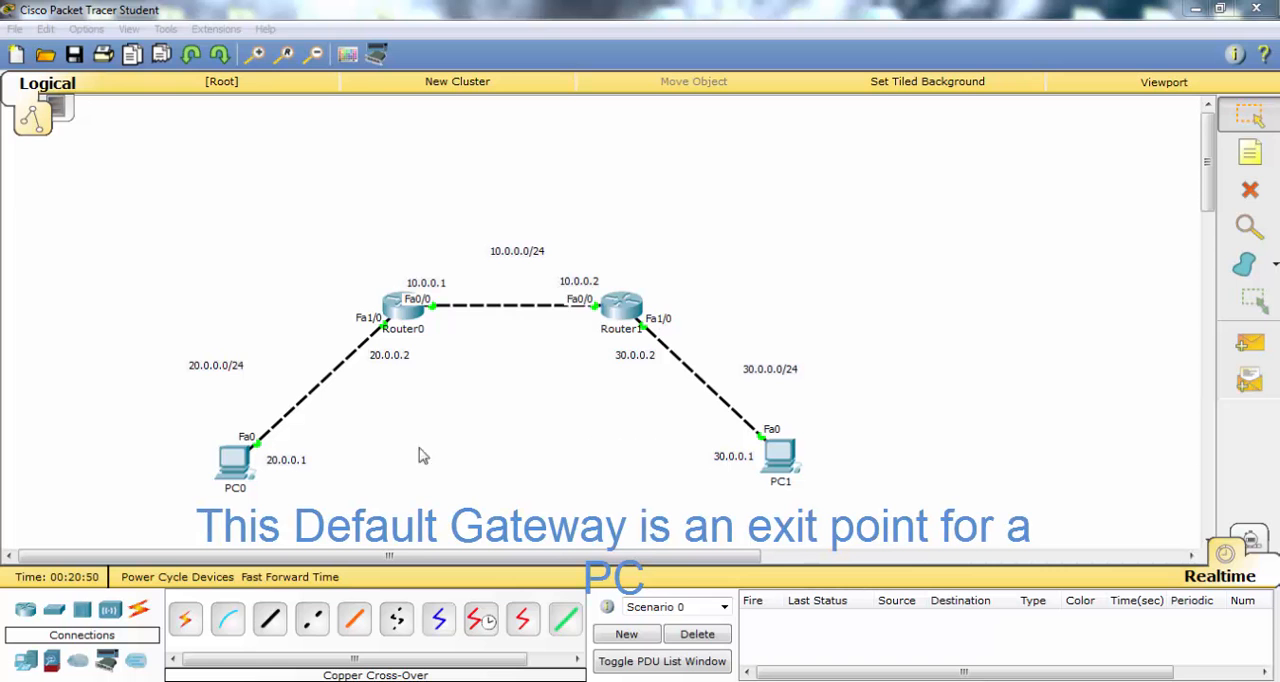
# - Set PC0's default gateway to 20.0.0.2 in its IP configuration and close the PC0 window
pyautogui.click(235, 460)
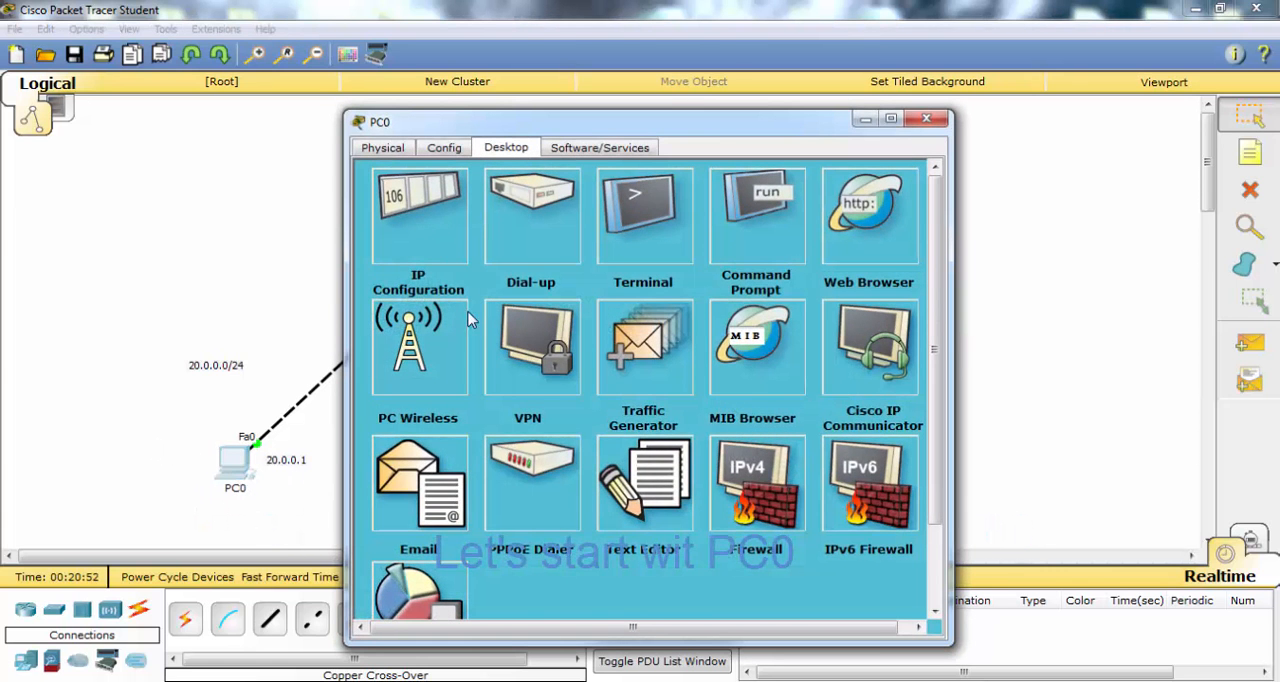
pyautogui.click(440, 252)
pyautogui.moveTo(600, 257); pyautogui.dragTo(505, 265)
pyautogui.hotkey('ctrl', 'c')
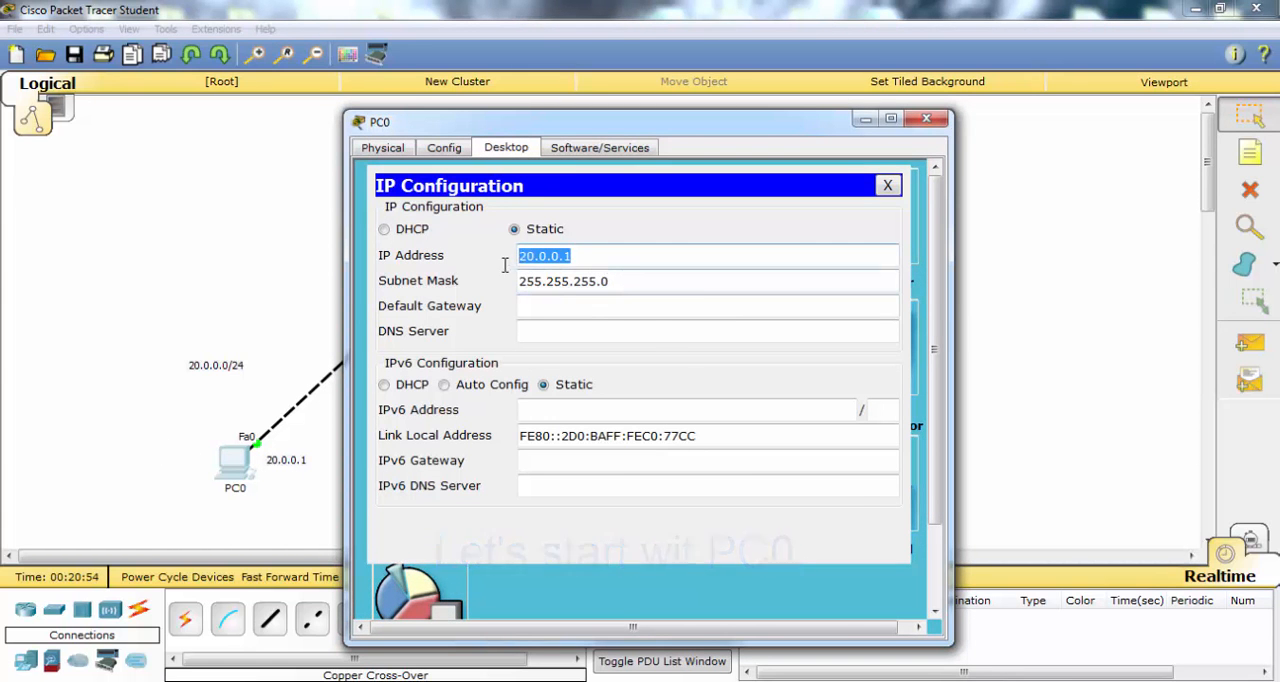
pyautogui.click(600, 306)
pyautogui.hotkey('ctrl', 'v')
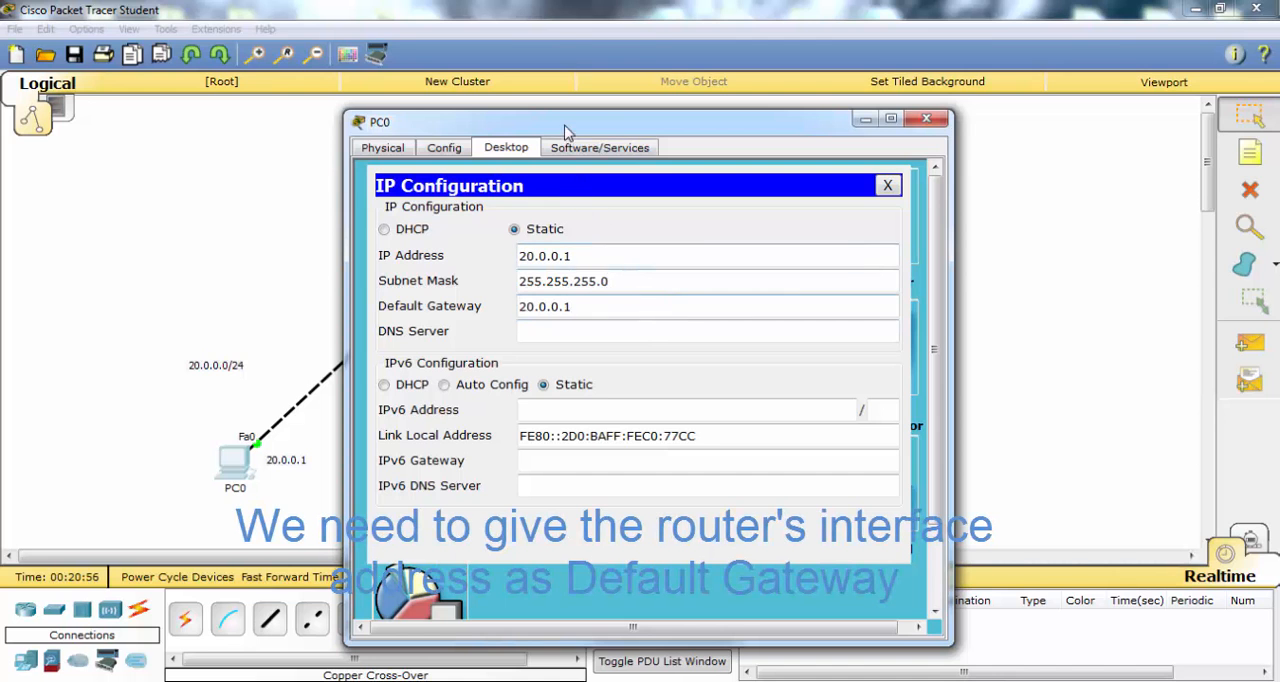
pyautogui.moveTo(565, 130); pyautogui.dragTo(715, 140)
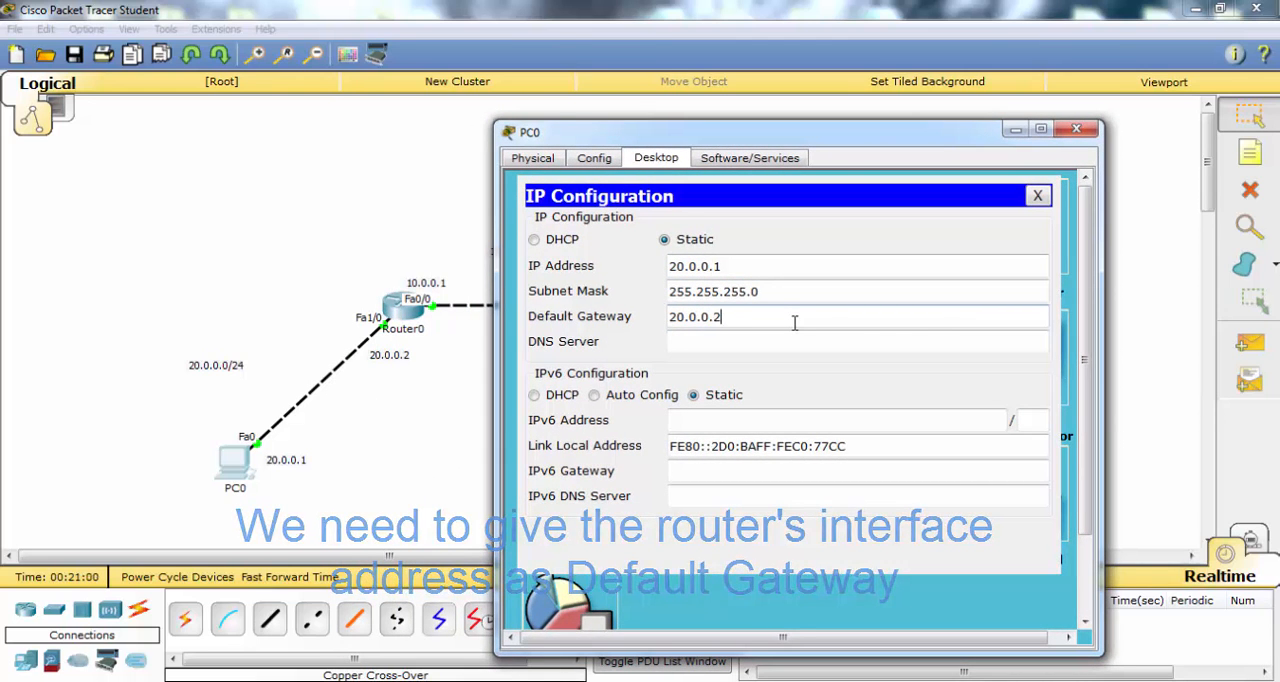
pyautogui.click(1037, 195)
pyautogui.click(1076, 130)
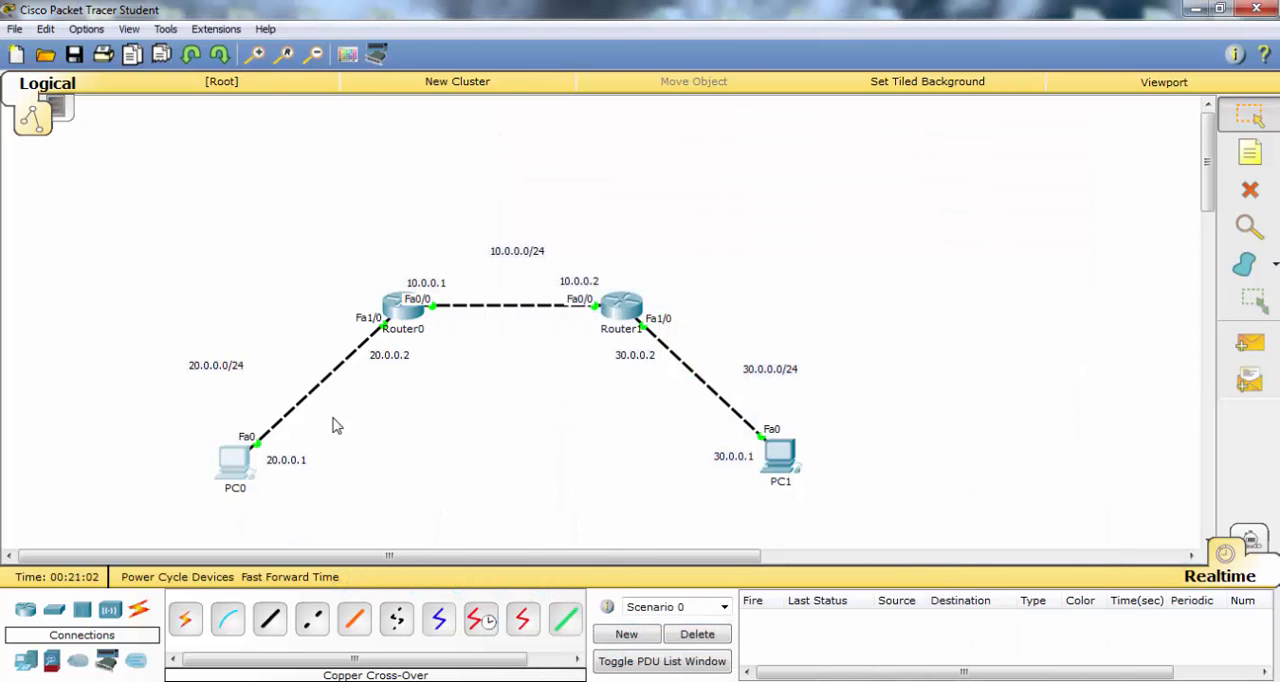
# - Set PC1's default gateway to 30.0.0.2 in its IP configuration and close the PC1 window
pyautogui.click(787, 476)
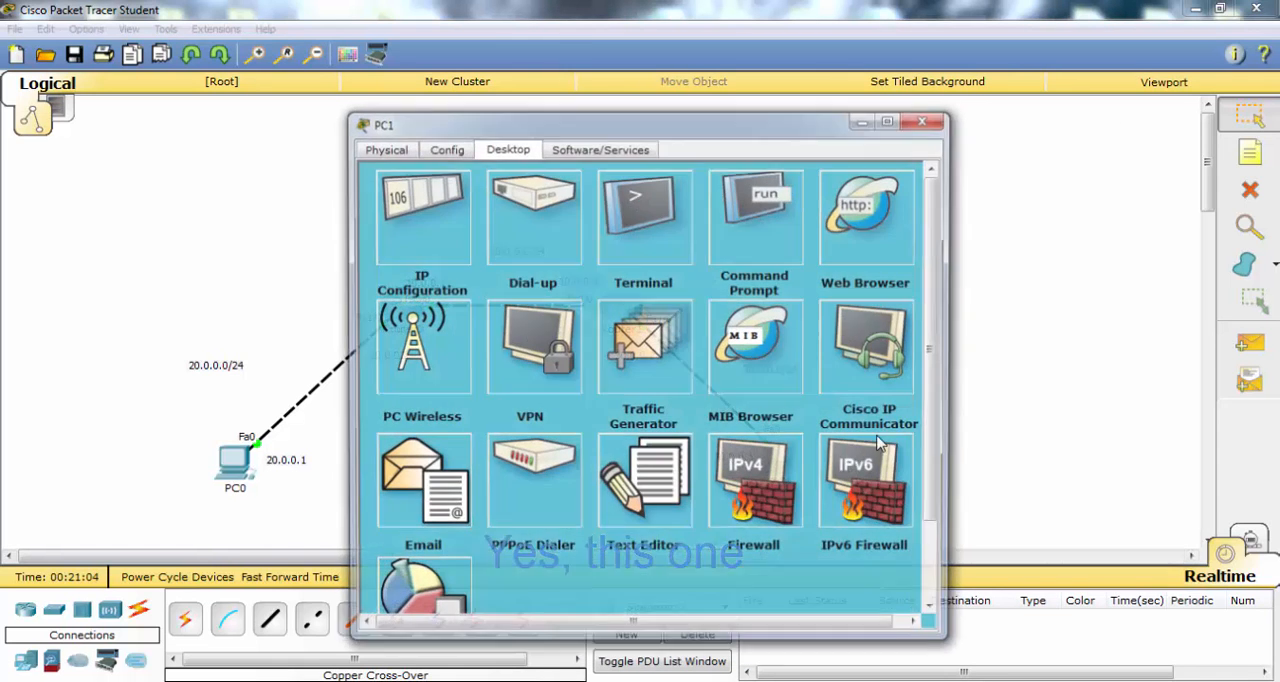
pyautogui.click(414, 246)
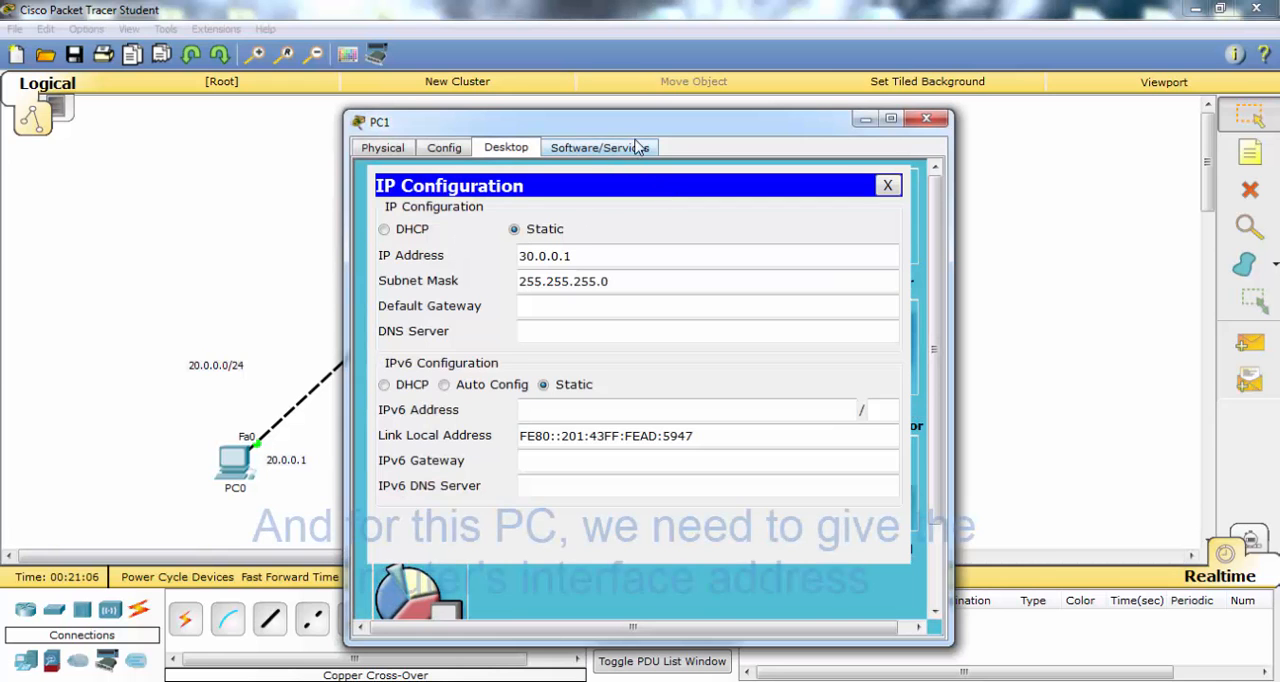
pyautogui.moveTo(695, 118); pyautogui.dragTo(1119, 83)
pyautogui.click(1071, 271)
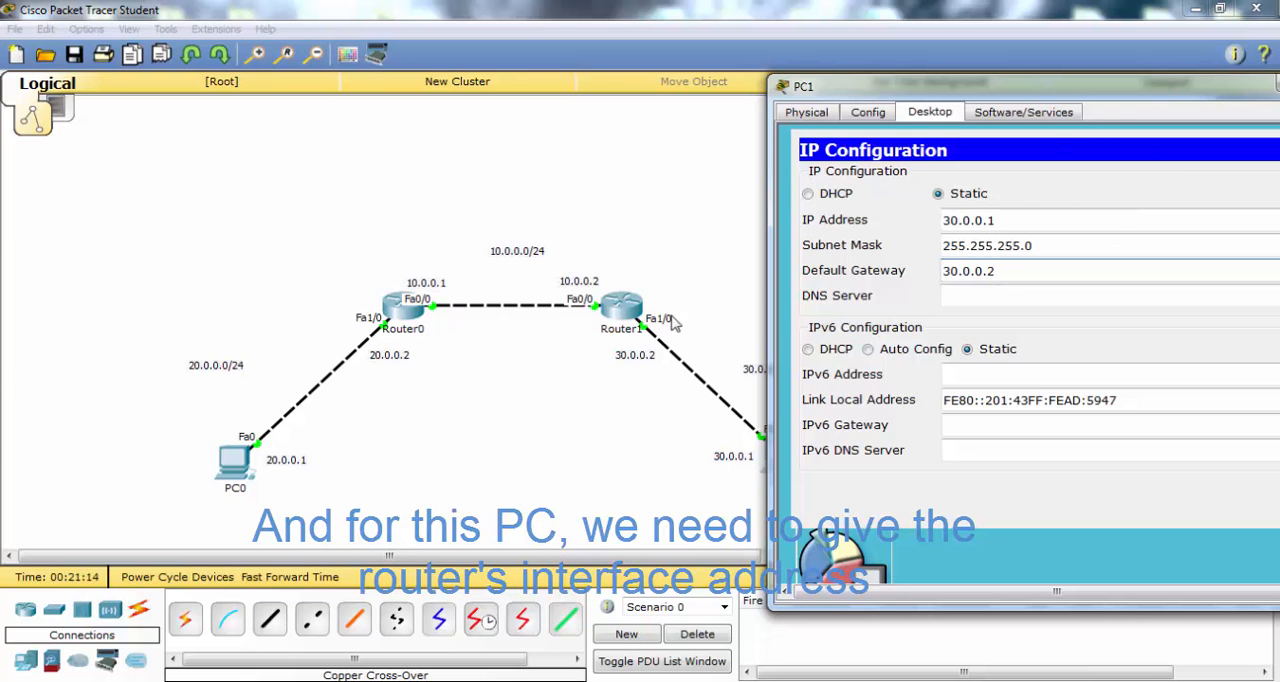
pyautogui.moveTo(1121, 87); pyautogui.dragTo(833, 124)
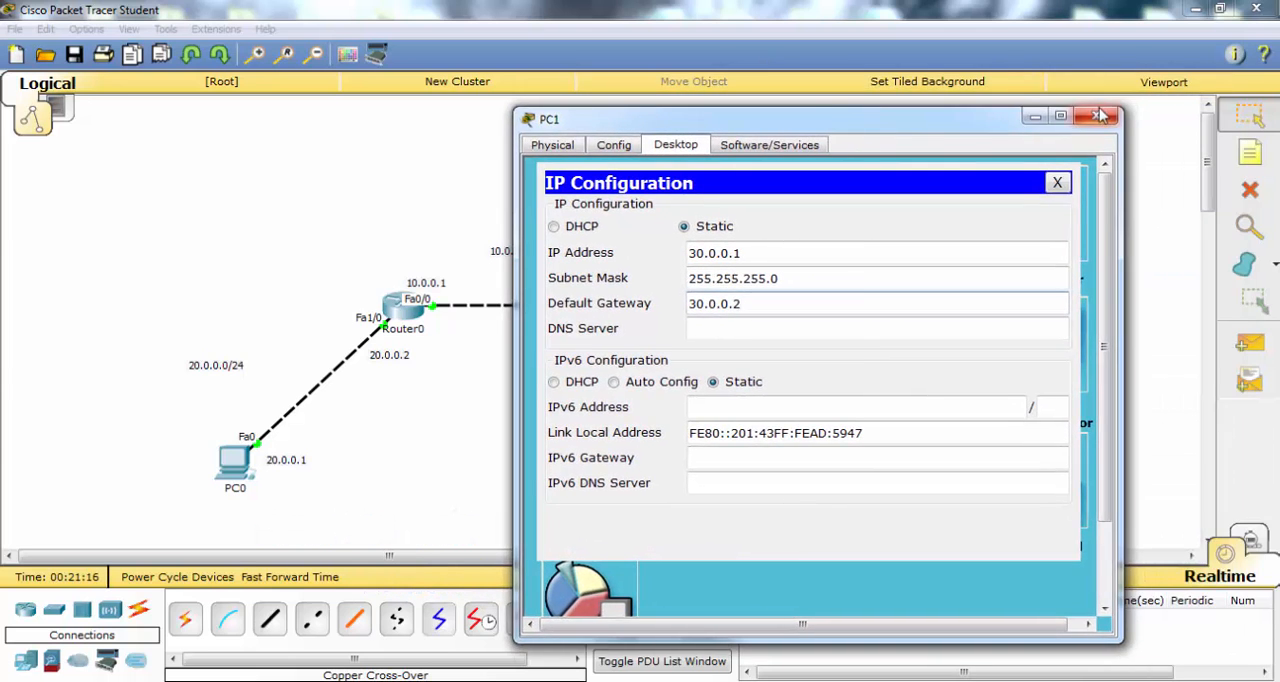
pyautogui.click(1106, 114)
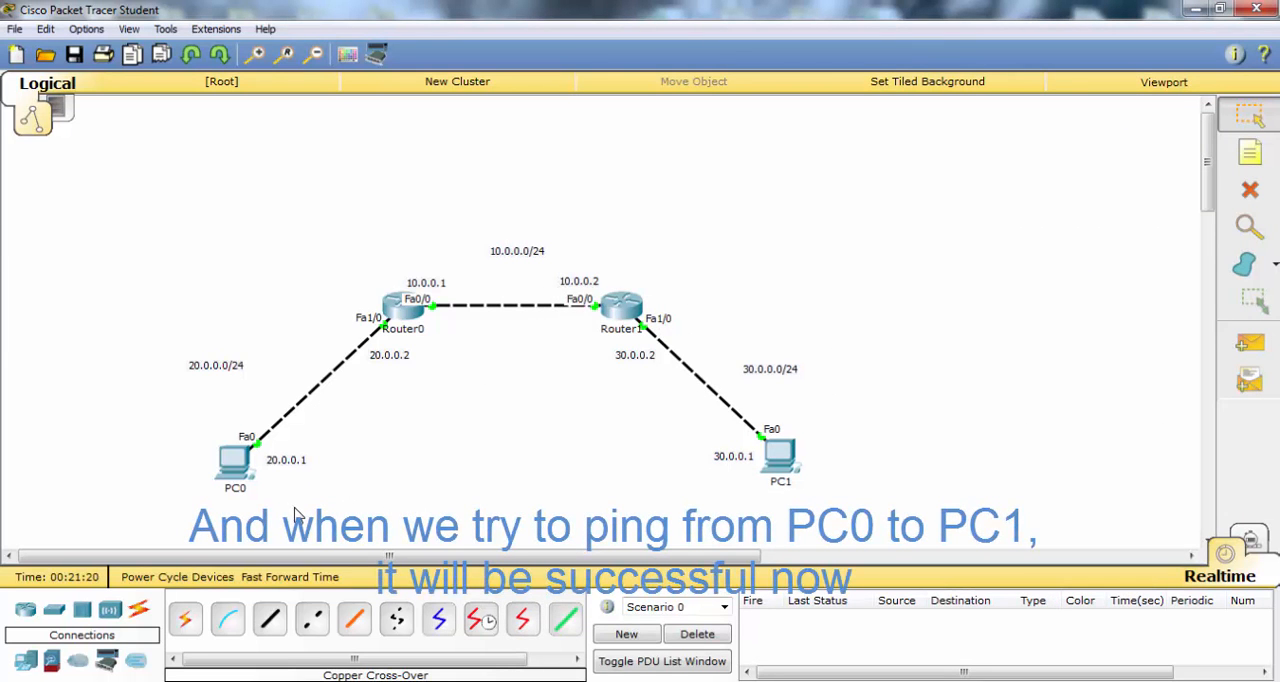
# - Ping 30.0.0.2 from PC0's command prompt and close the PC0 window
pyautogui.click(232, 460)
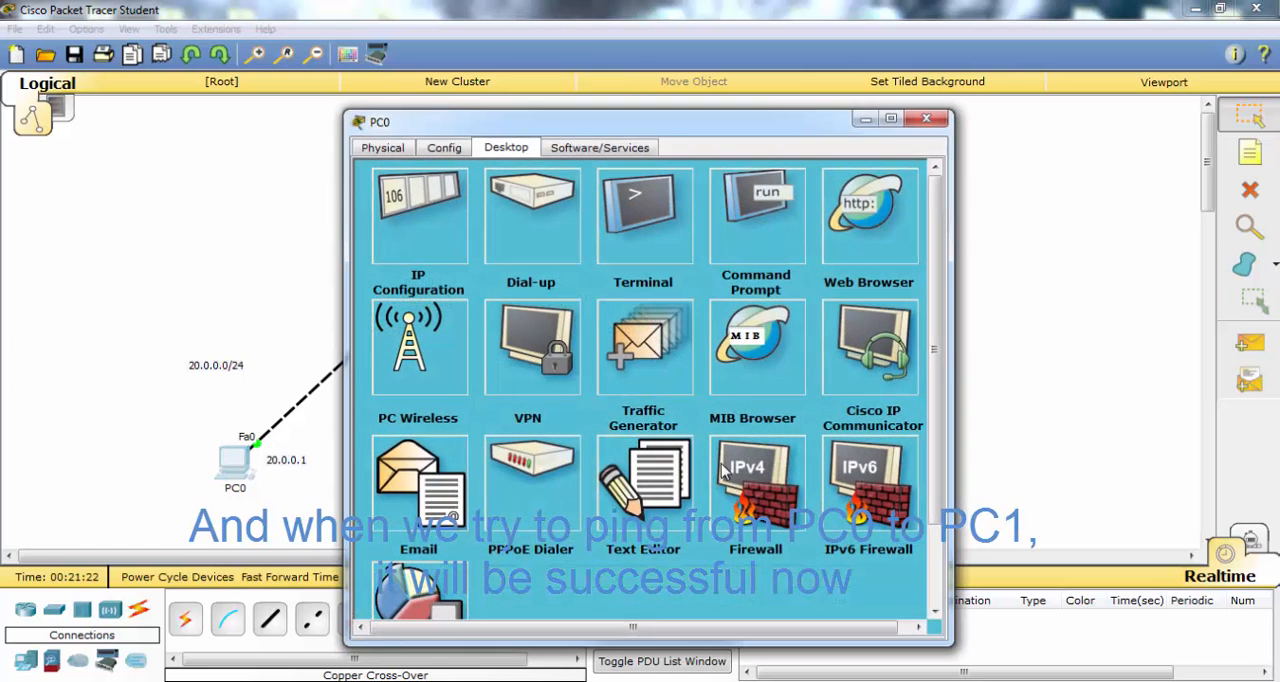
pyautogui.click(755, 222)
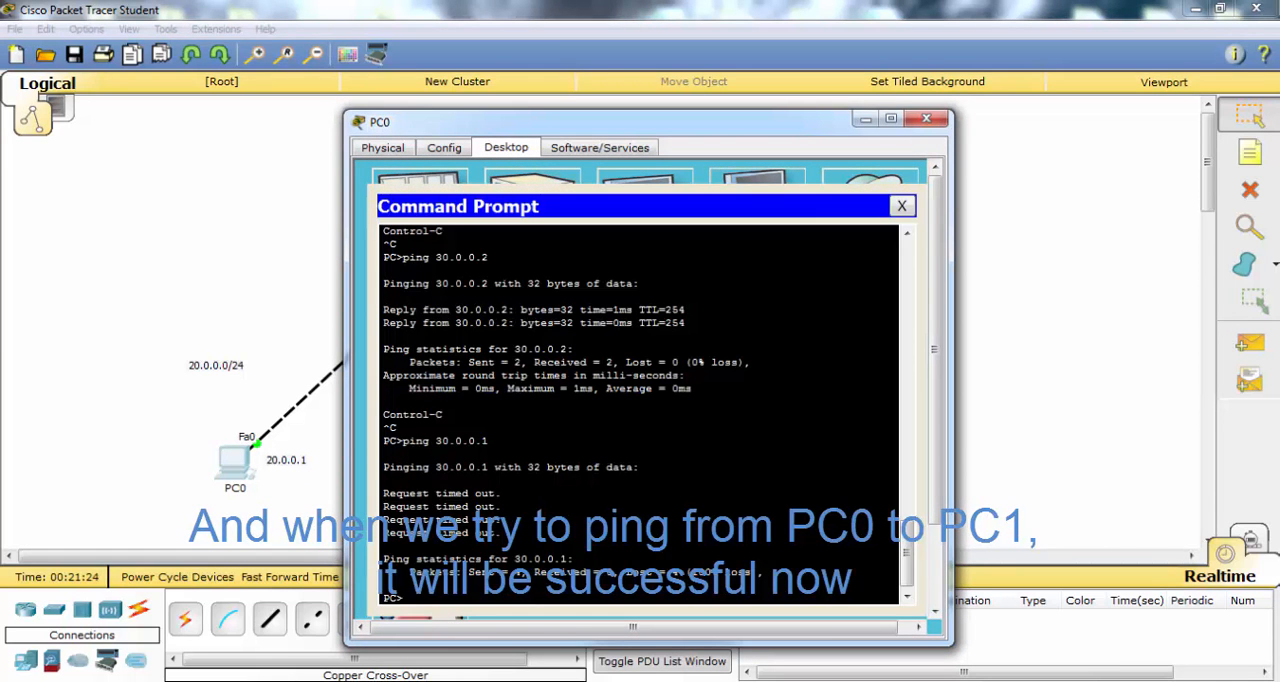
pyautogui.write('ping 30.0.0.')
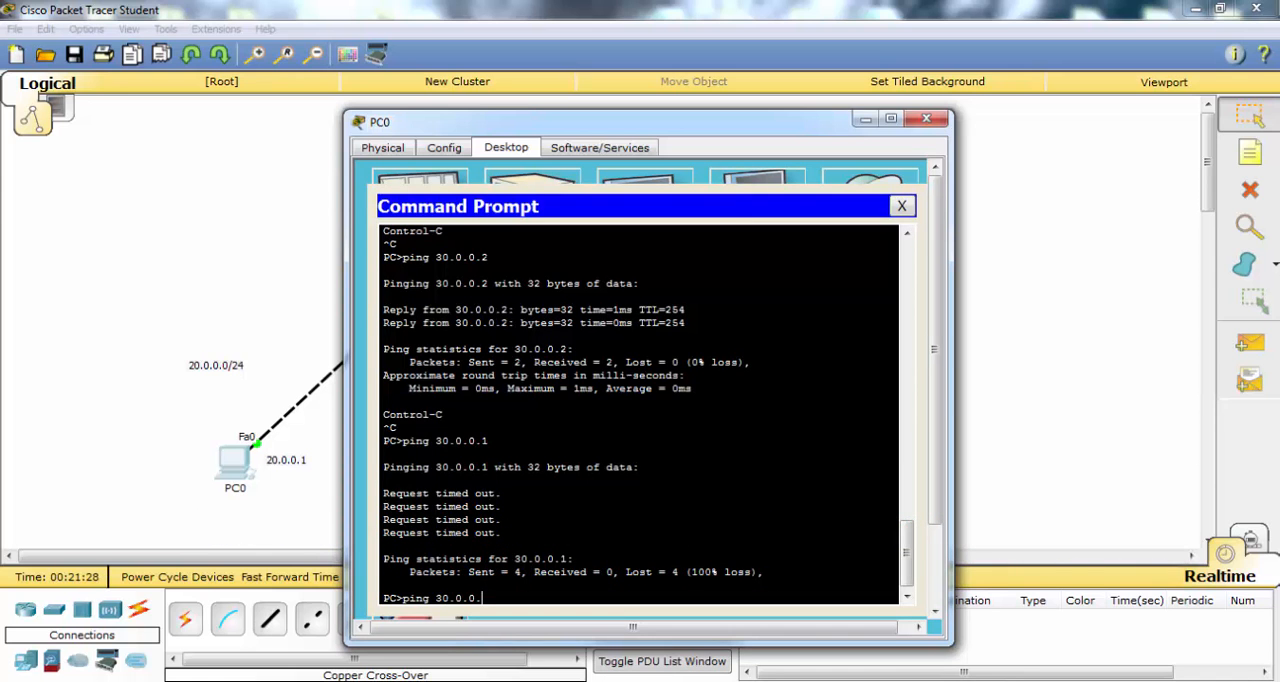
pyautogui.write('2')
pyautogui.press('Return')
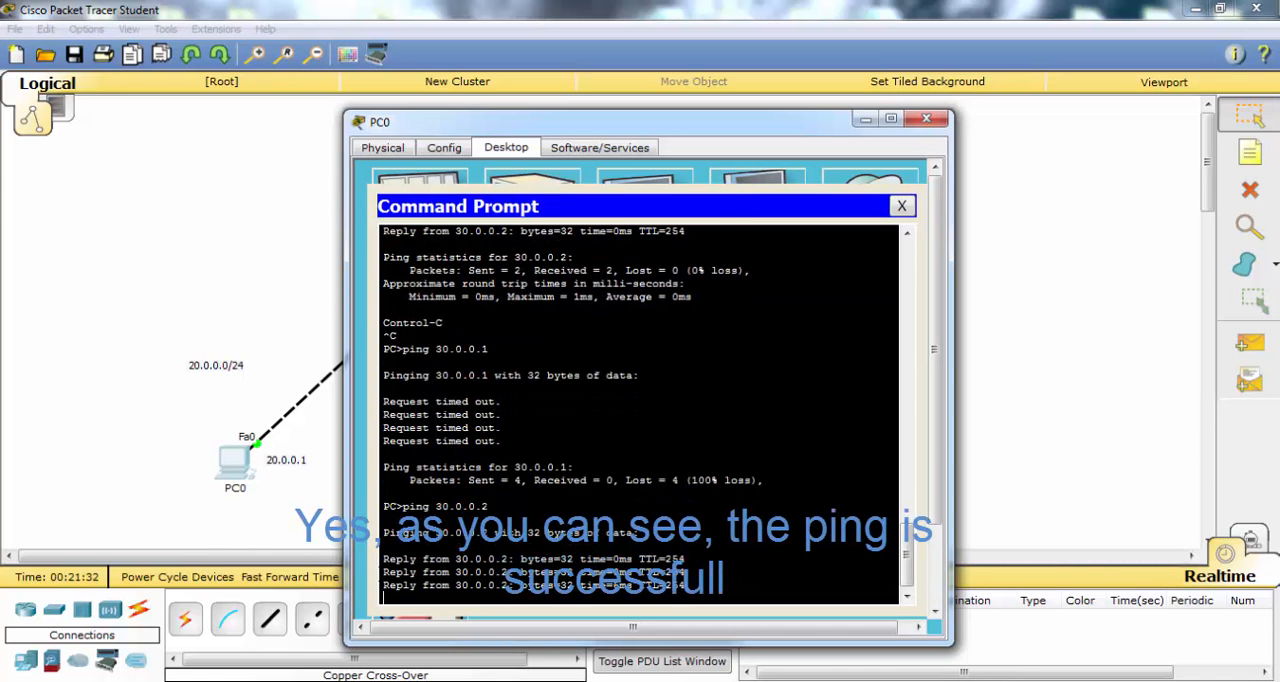
pyautogui.click(901, 206)
pyautogui.click(926, 119)
# - Ping 20.0.0.1 from PC1's command prompt and close the PC1 window
pyautogui.click(779, 458)
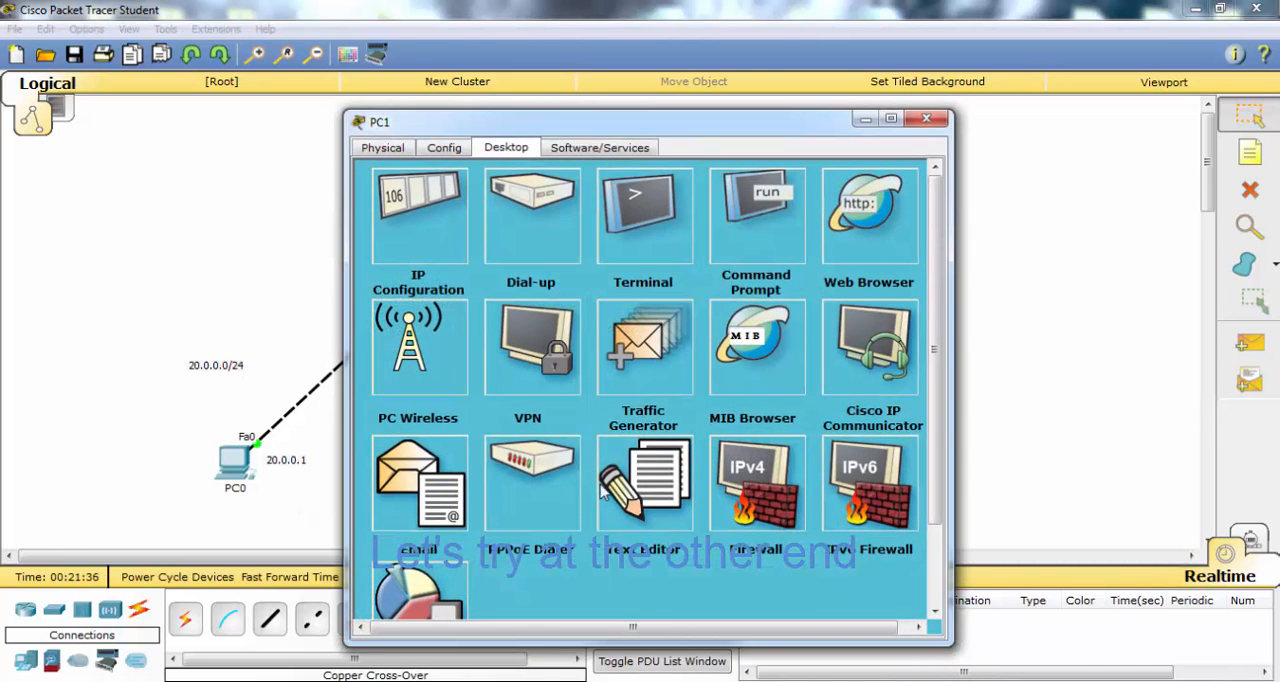
pyautogui.click(755, 225)
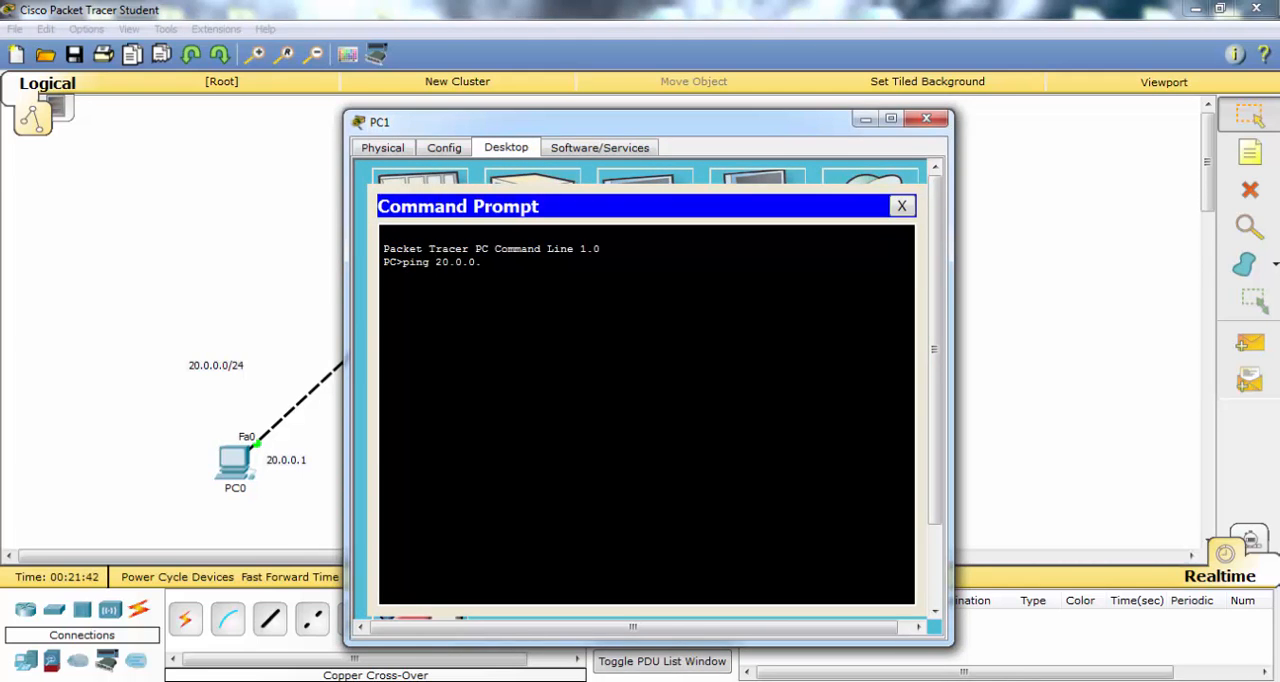
pyautogui.press('Return')
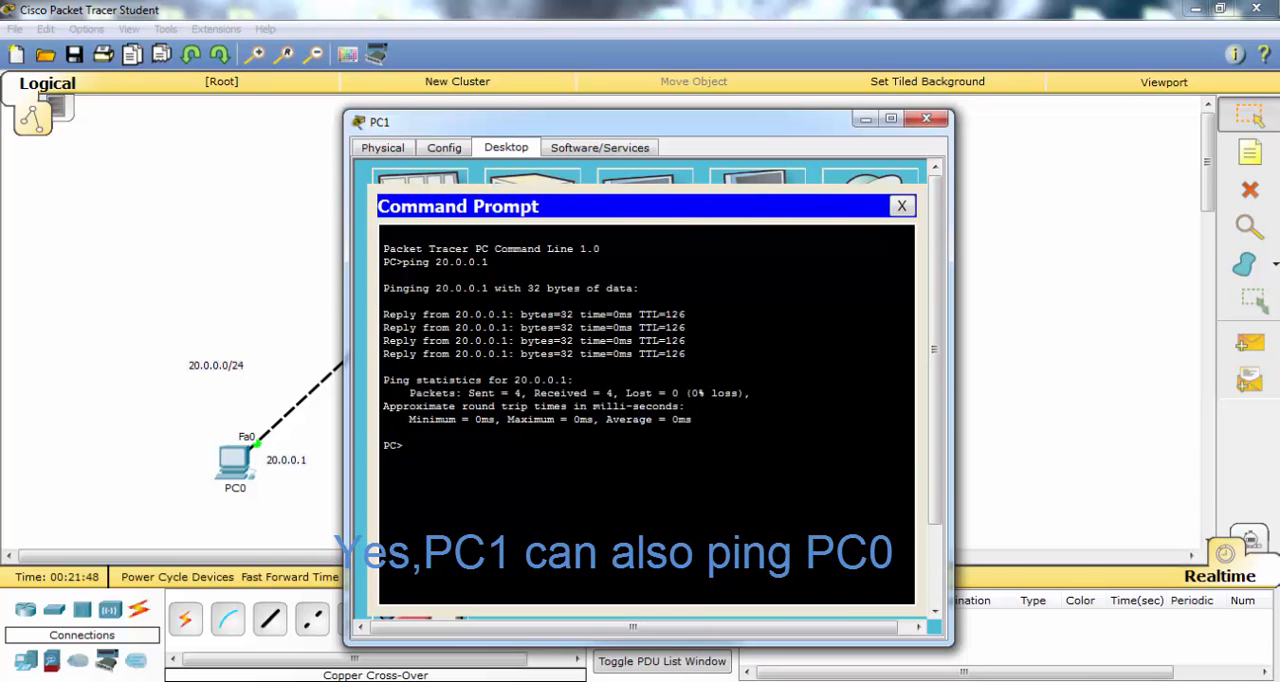
pyautogui.click(901, 205)
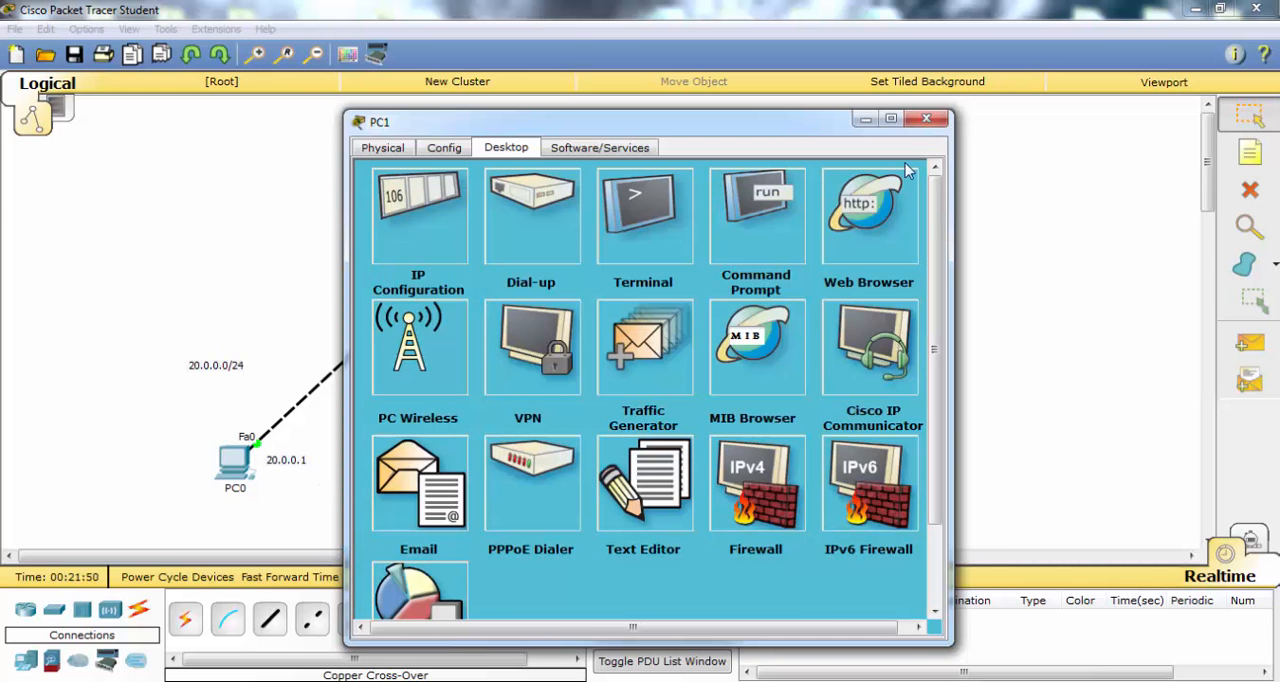
pyautogui.click(926, 119)
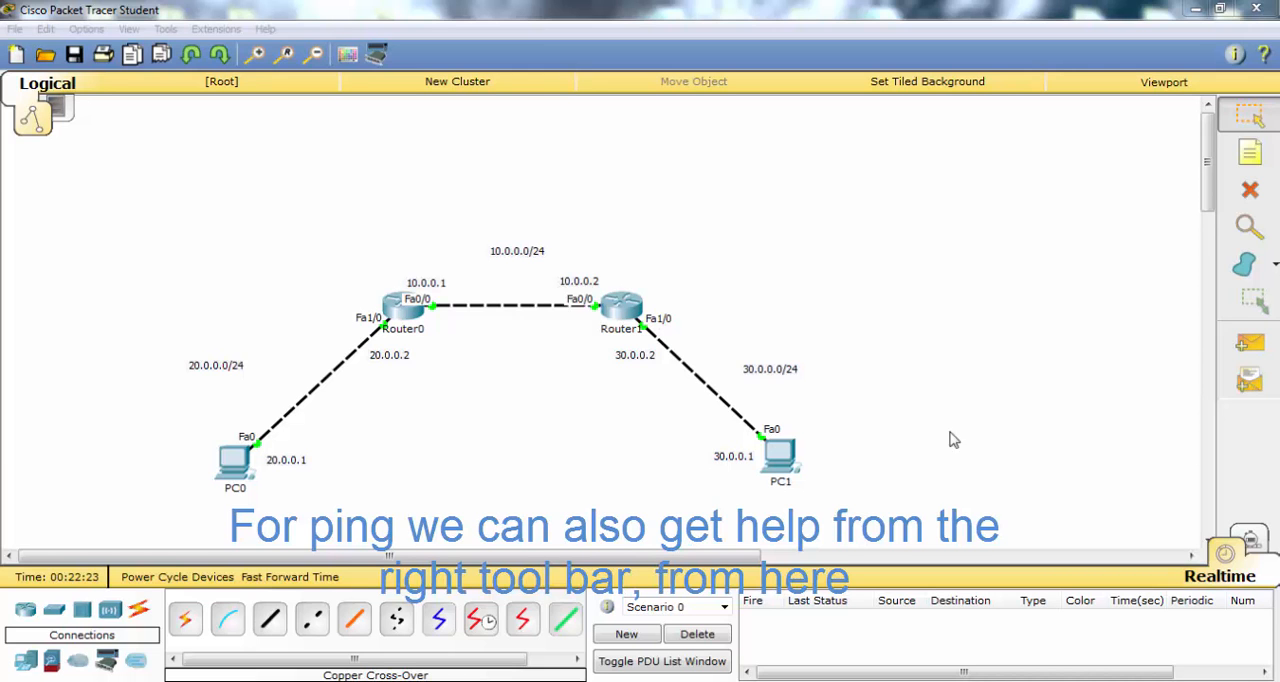
# - Add a simple PDU with PC0 as the source and PC1 as the destination
pyautogui.click(1250, 343)
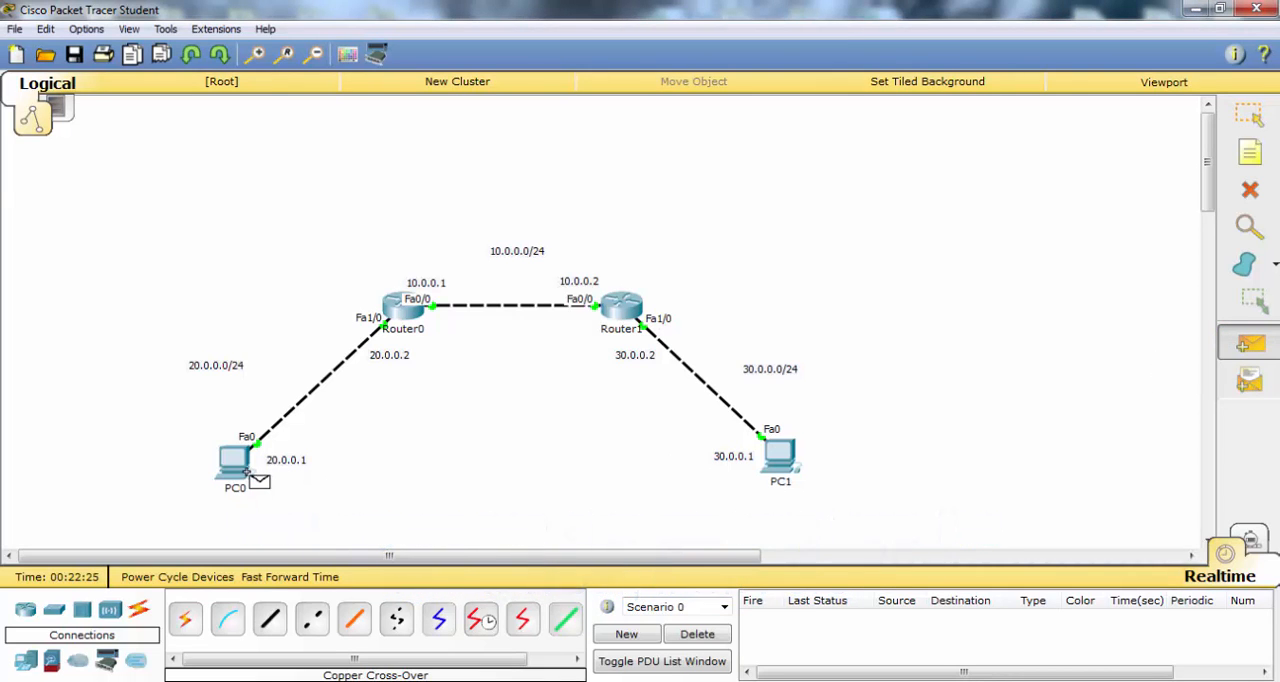
pyautogui.click(242, 466)
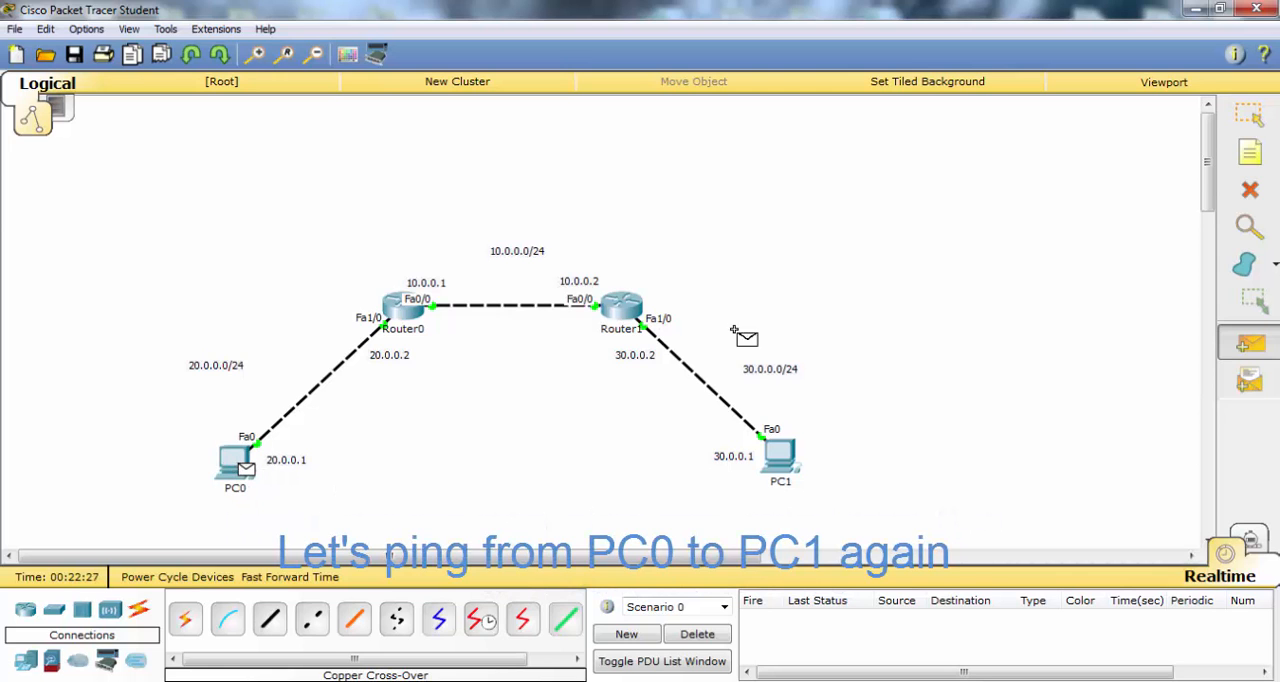
pyautogui.click(785, 455)
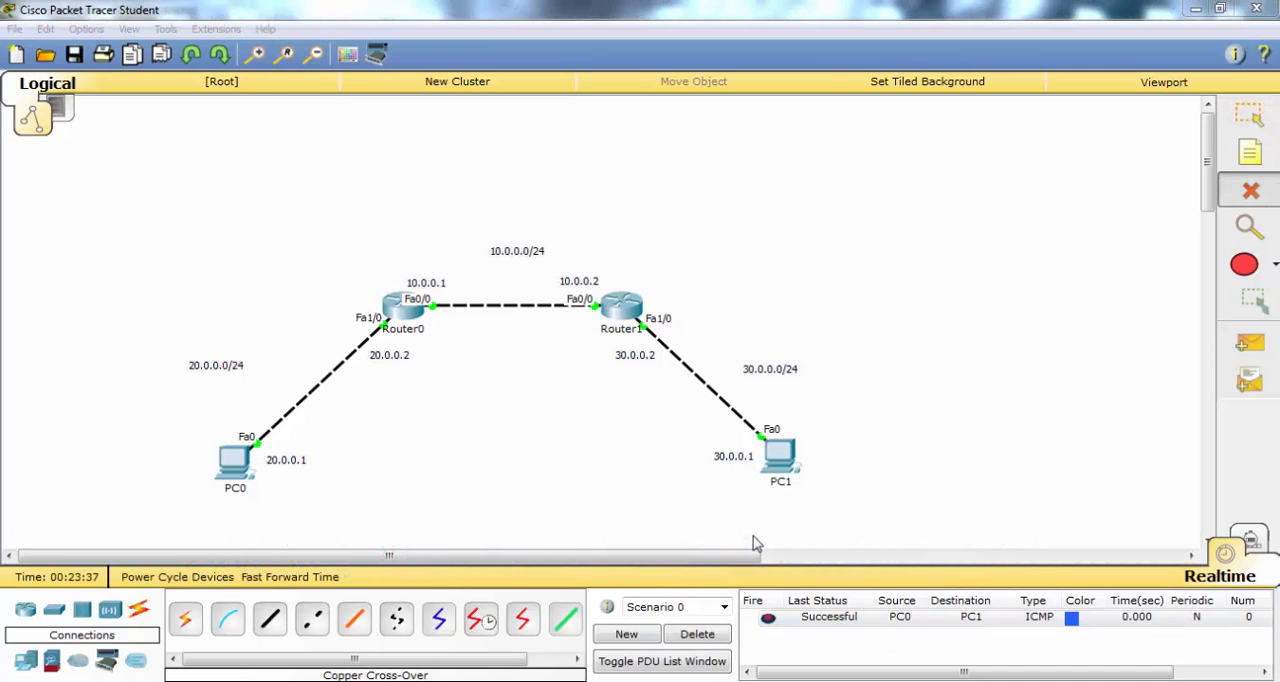
# - Draw unfilled black-outlined ellipses around the 10.0.0.0/24, 20.0.0.0/24 and 30.0.0.0/24 networks, and shift the 30.0.0.0/24 ellipse slightly up toward Router1
pyautogui.click(1244, 264)
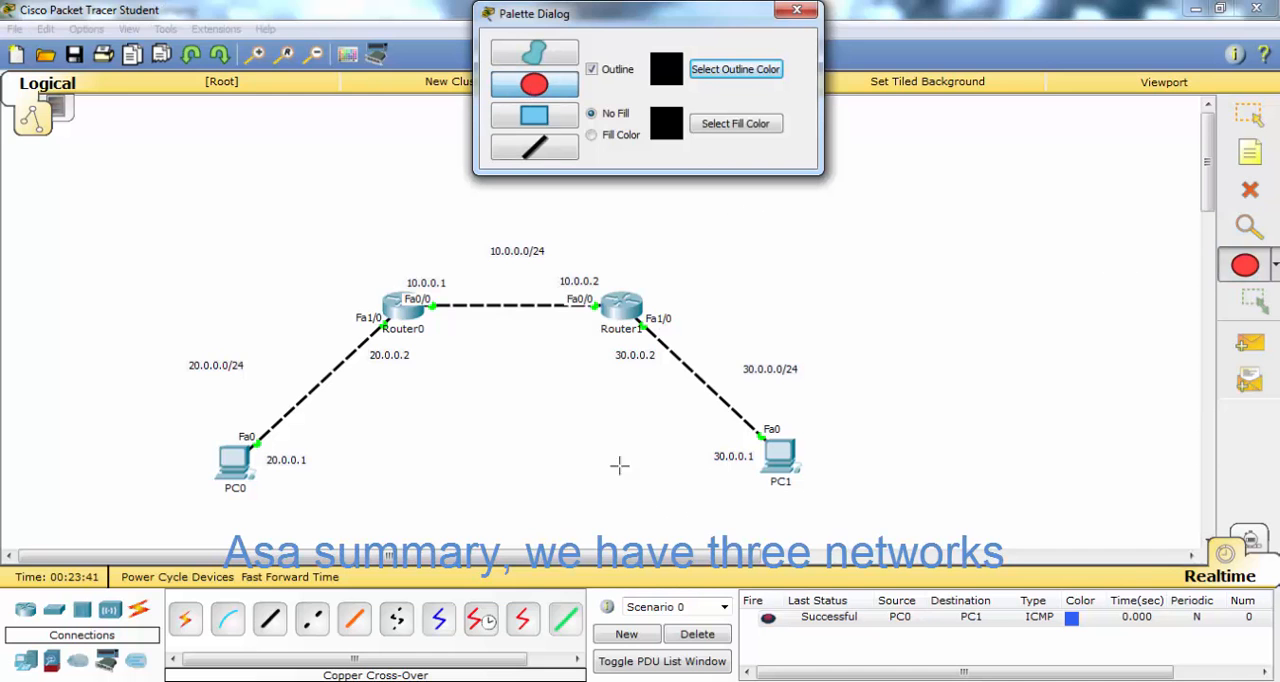
pyautogui.moveTo(407, 224); pyautogui.dragTo(619, 380)
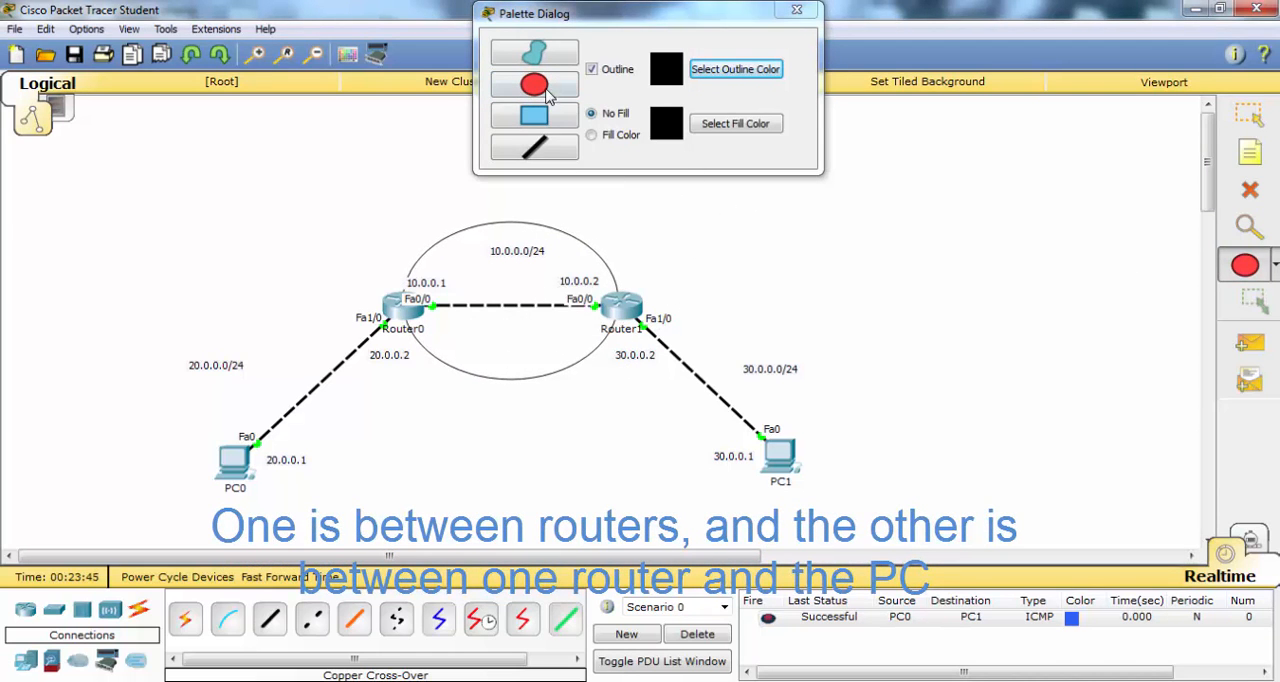
pyautogui.moveTo(117, 306); pyautogui.dragTo(465, 510)
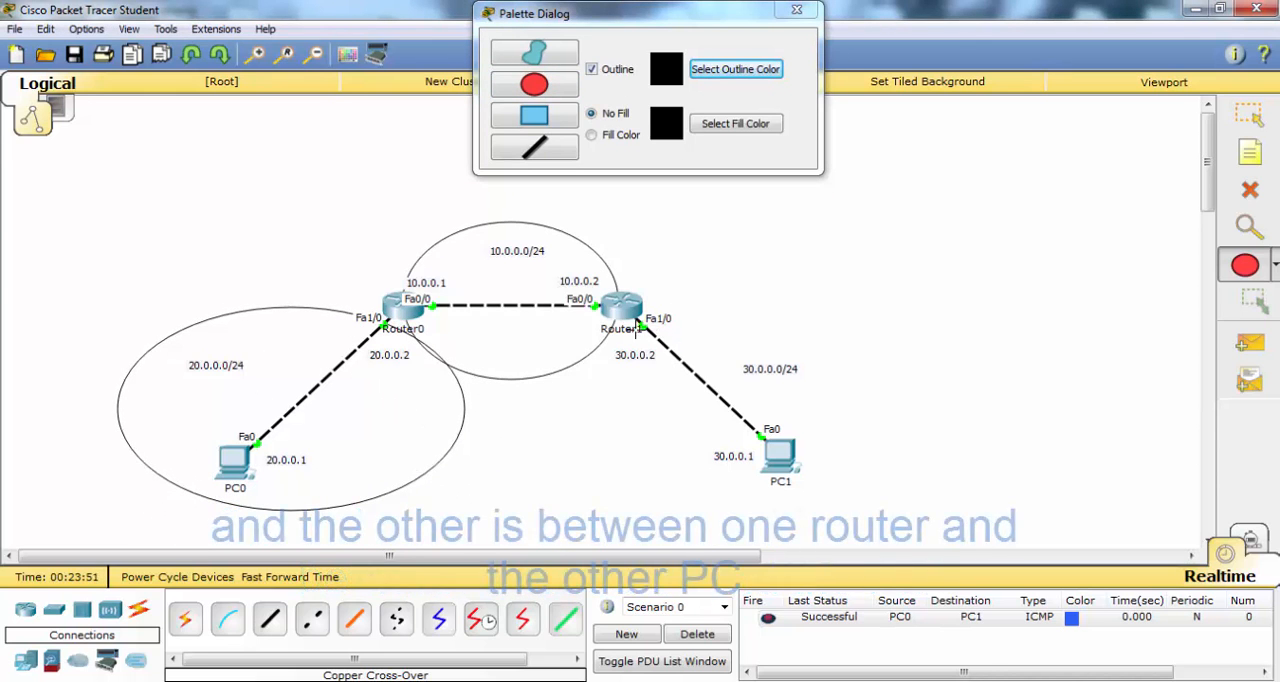
pyautogui.moveTo(613, 319)
pyautogui.mouseDown()
pyautogui.moveTo(862, 558)
pyautogui.moveTo(906, 492)
pyautogui.moveTo(870, 534)
pyautogui.mouseUp()
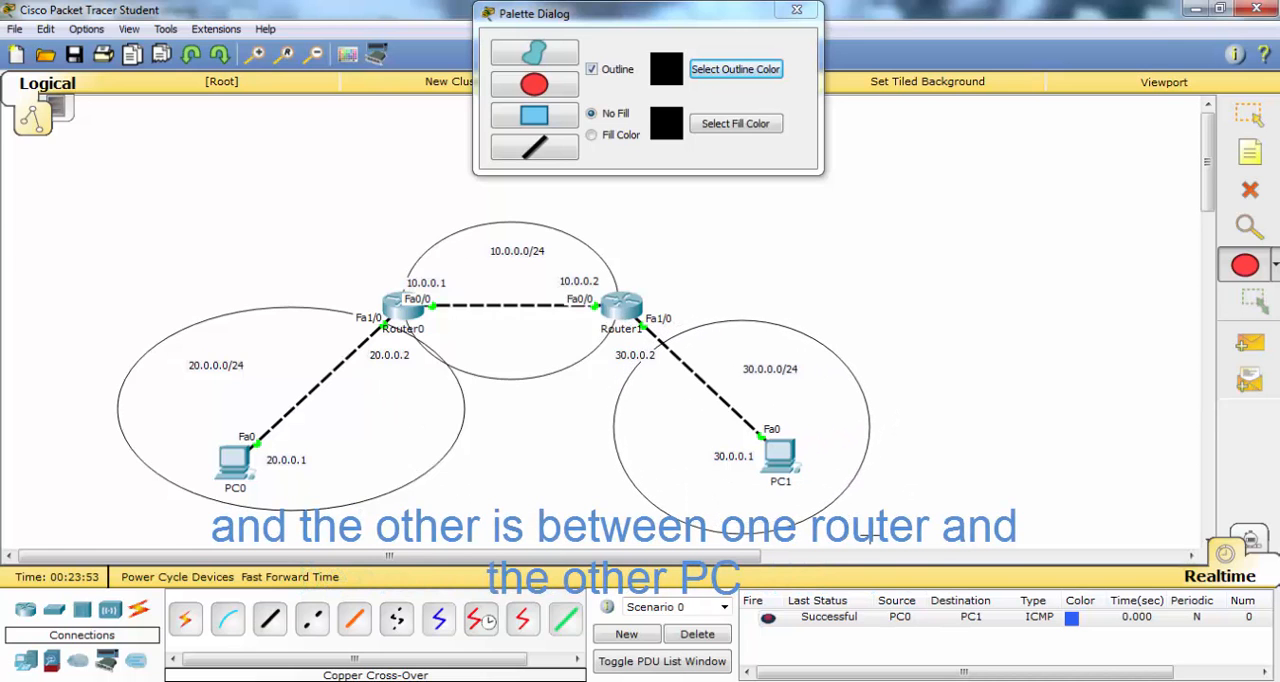
pyautogui.click(1249, 112)
pyautogui.moveTo(749, 335); pyautogui.dragTo(735, 317)
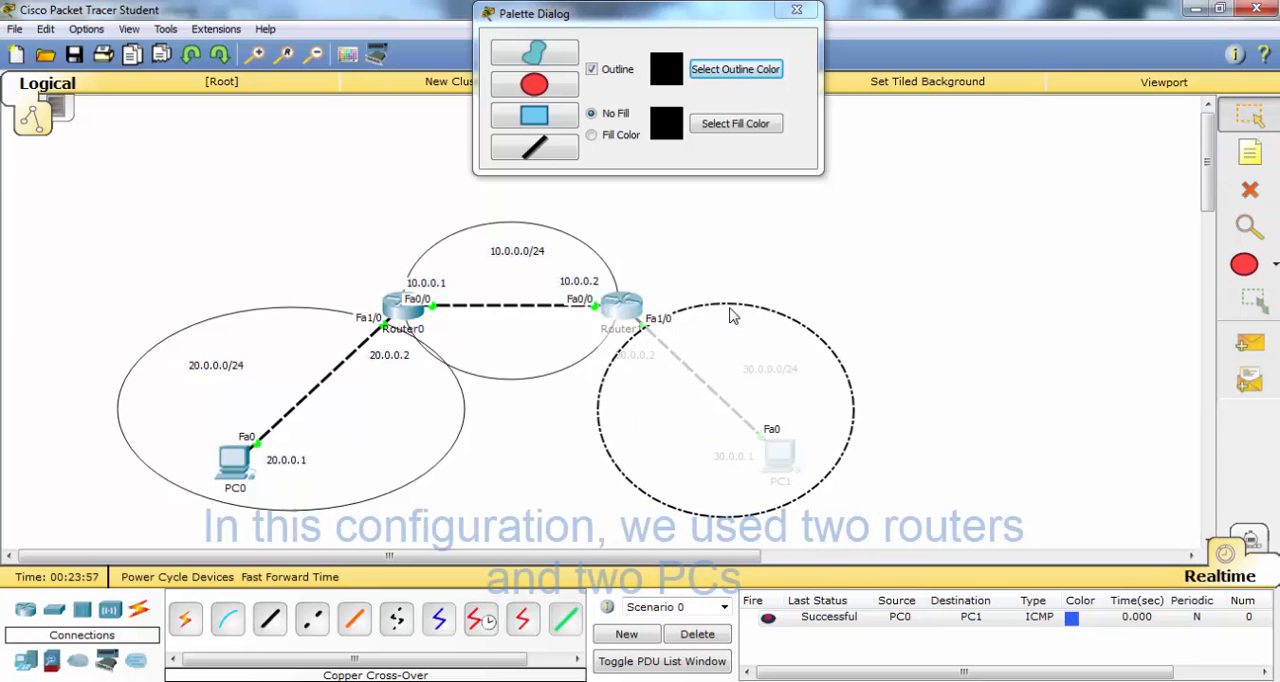